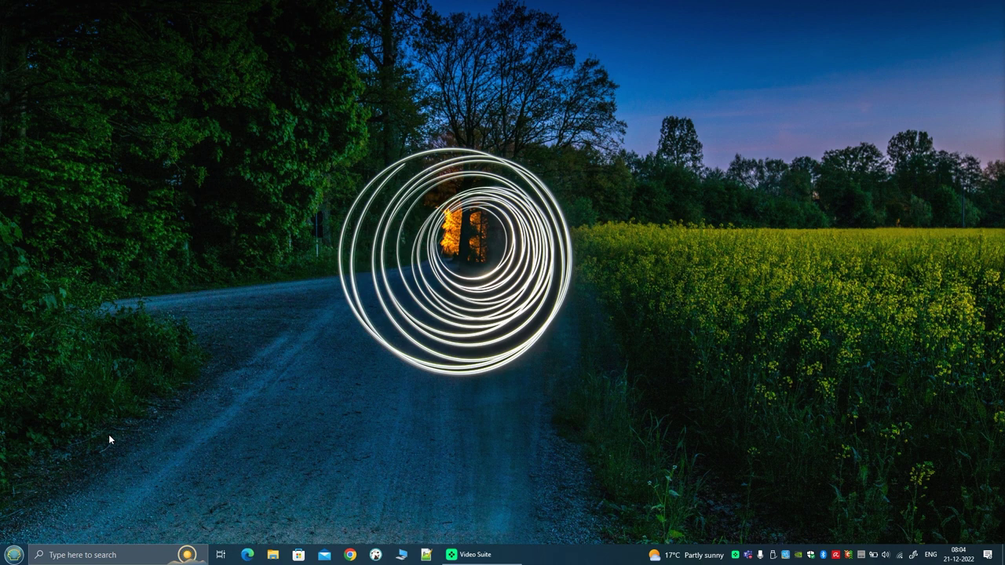
- Launch Tableau Public 2022.3 from the installed programs
click(14, 555)
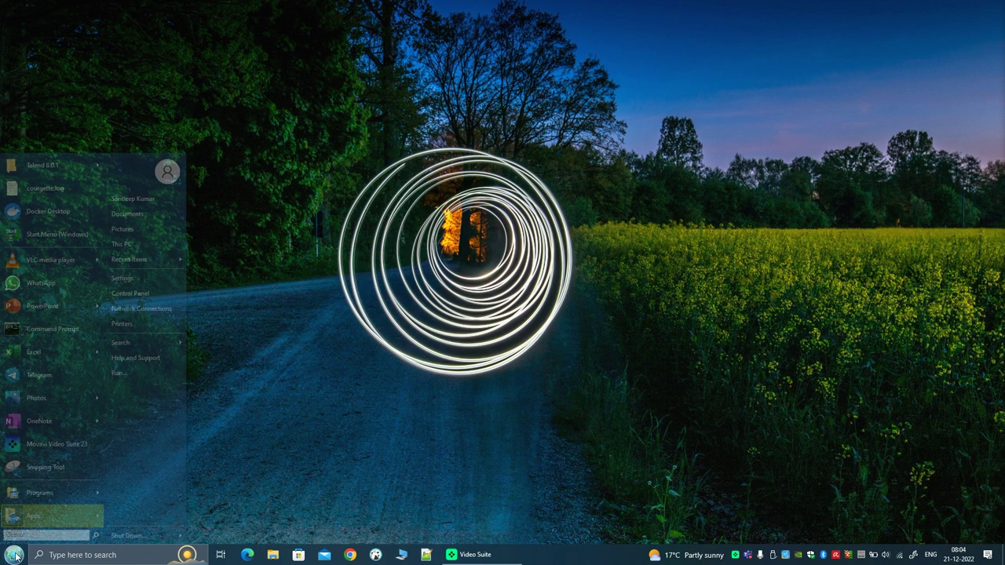
mouse_move(48, 516)
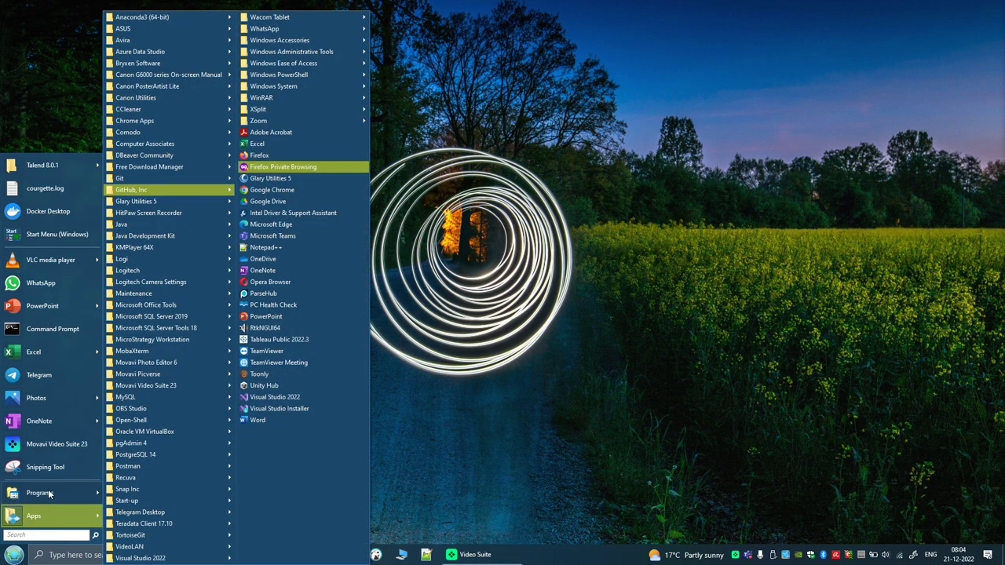
click(303, 341)
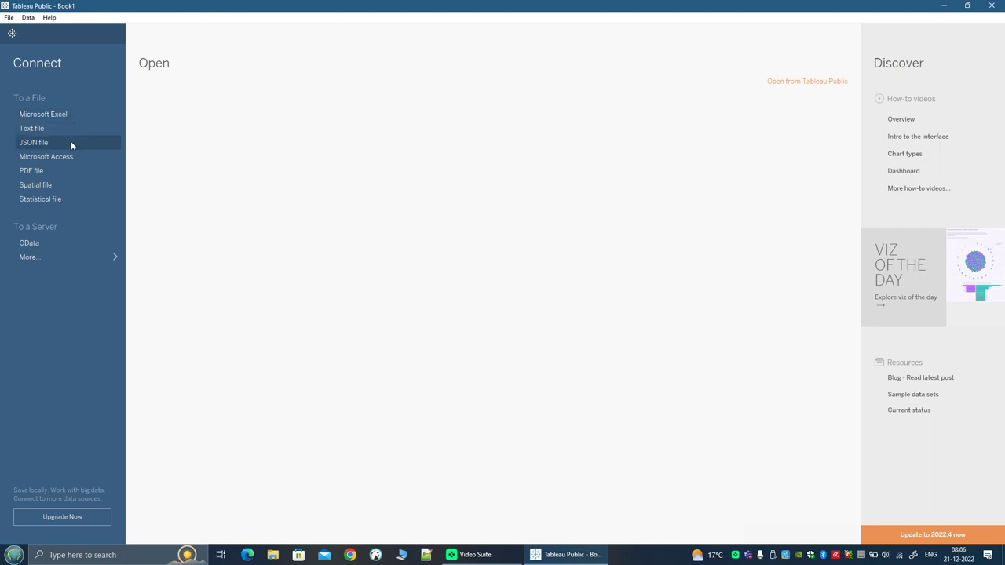
- Check the additional server connectors, and connect to the text file FactInternetSales.csv in the 0000003-3-styles-of-data-presentation folder
click(82, 257)
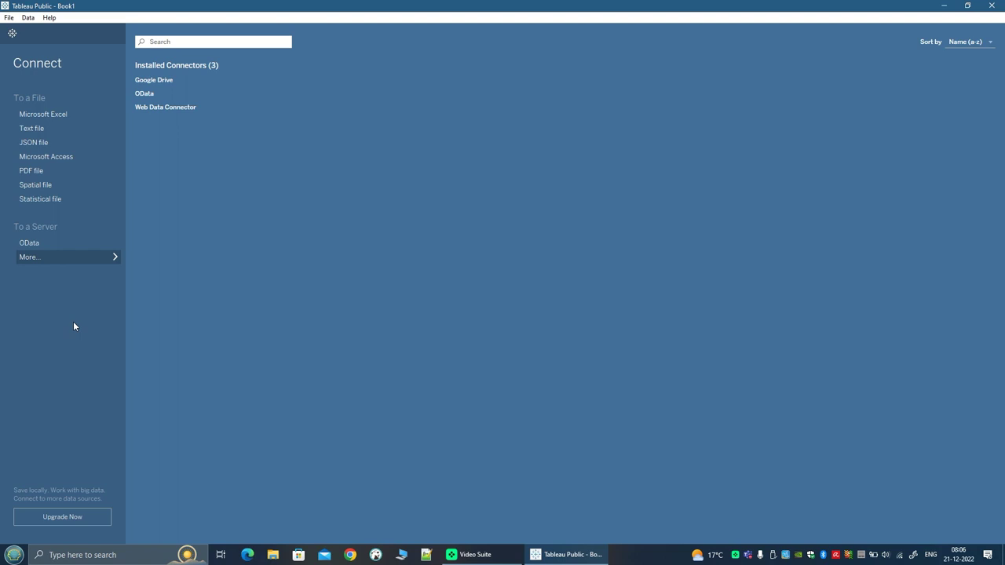
click(28, 132)
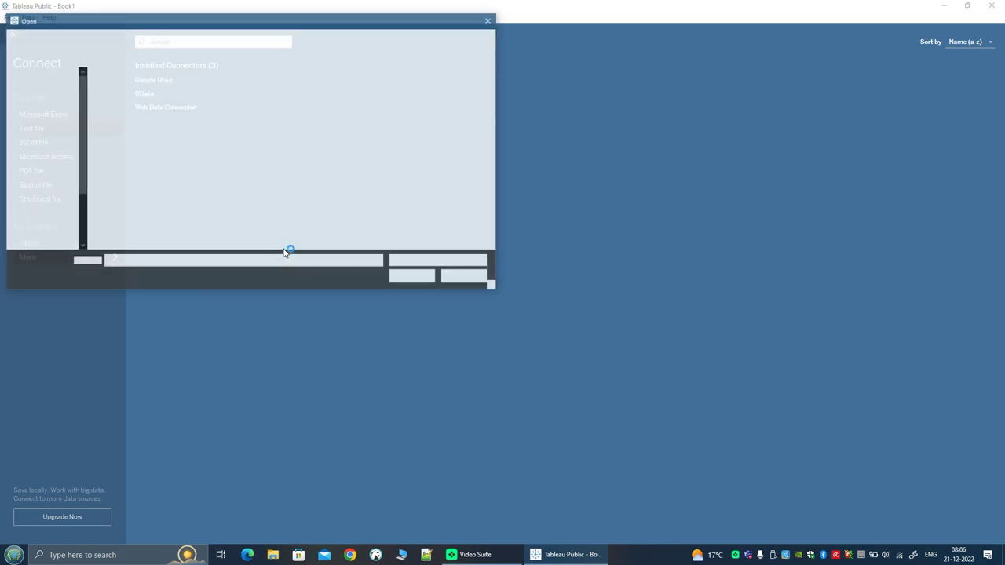
drag(185, 22, 298, 160)
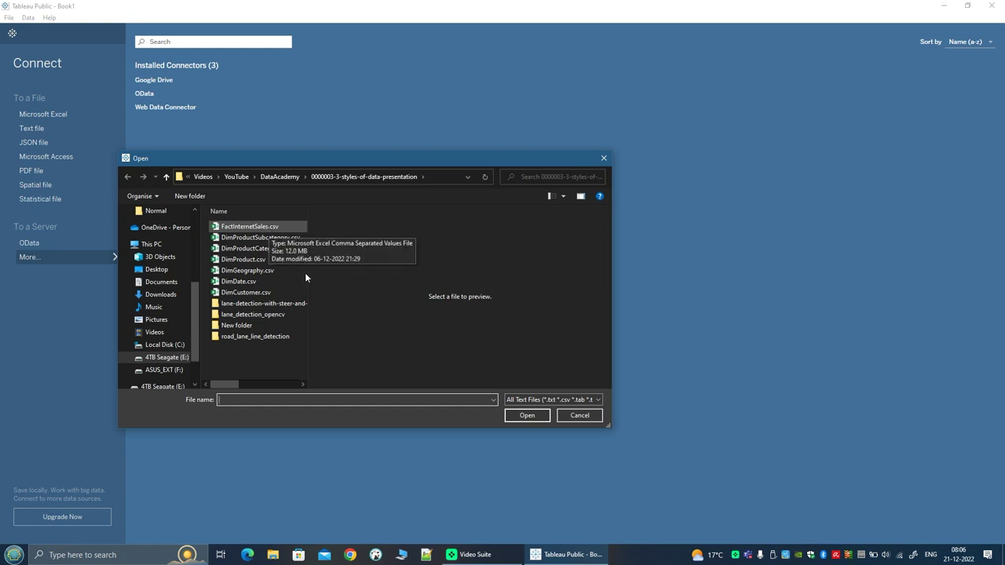
drag(307, 272, 396, 270)
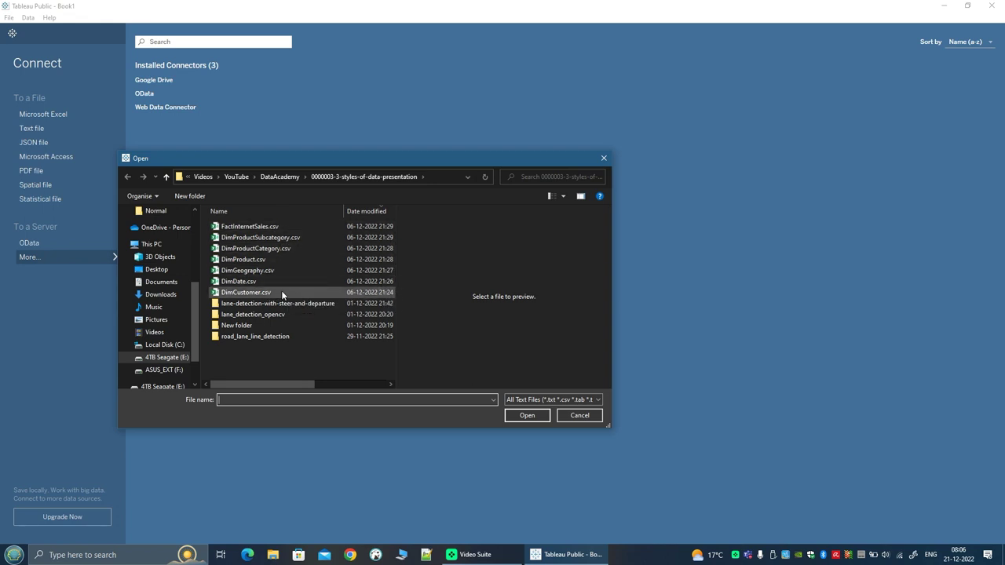
click(281, 226)
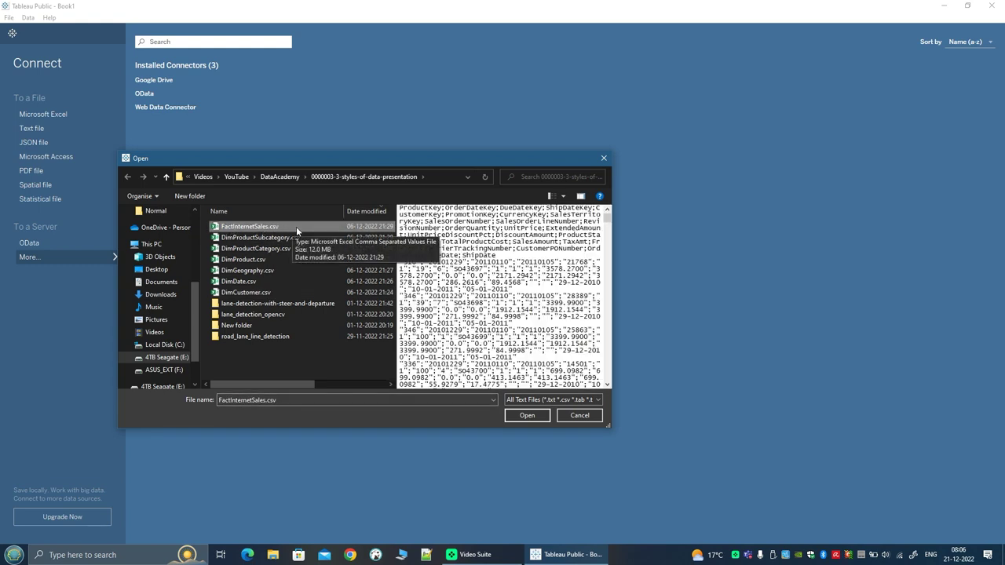
click(525, 416)
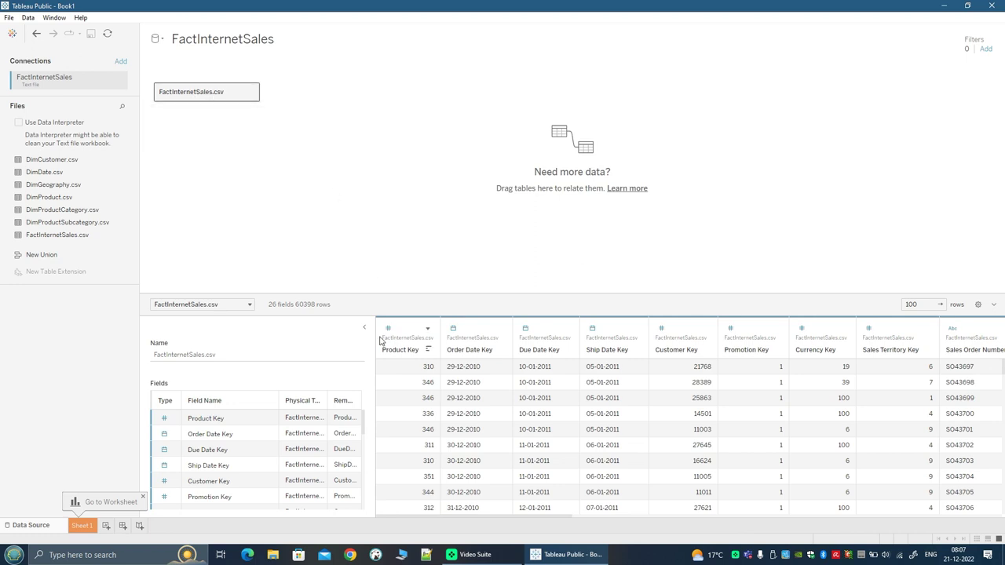
- Widen the field details and examine the field types, names and preview rows of FactInternetSales.csv through the last column
drag(377, 352, 456, 353)
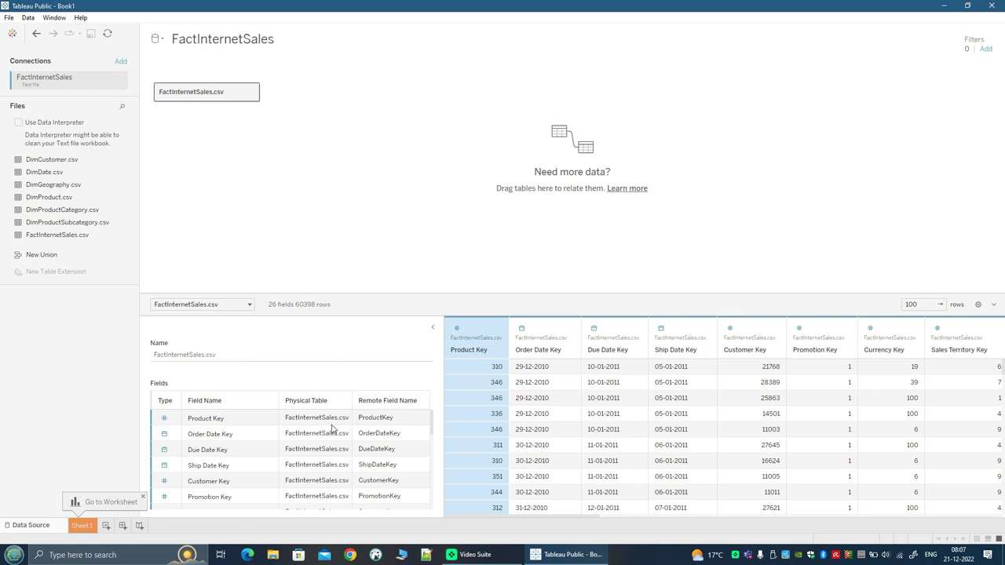
scroll(330, 479, down, 1)
scroll(314, 470, up, 1)
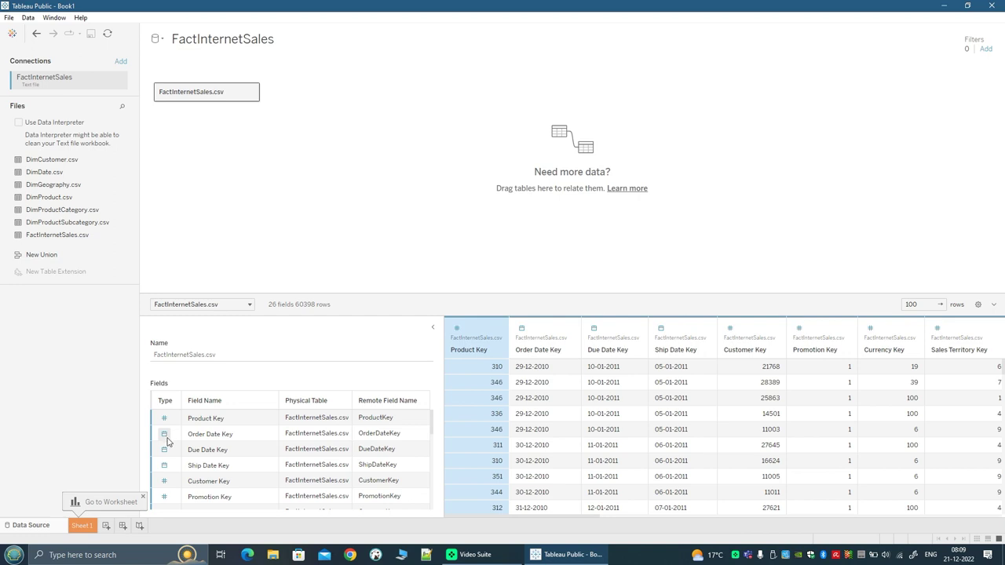
scroll(167, 442, down, 2)
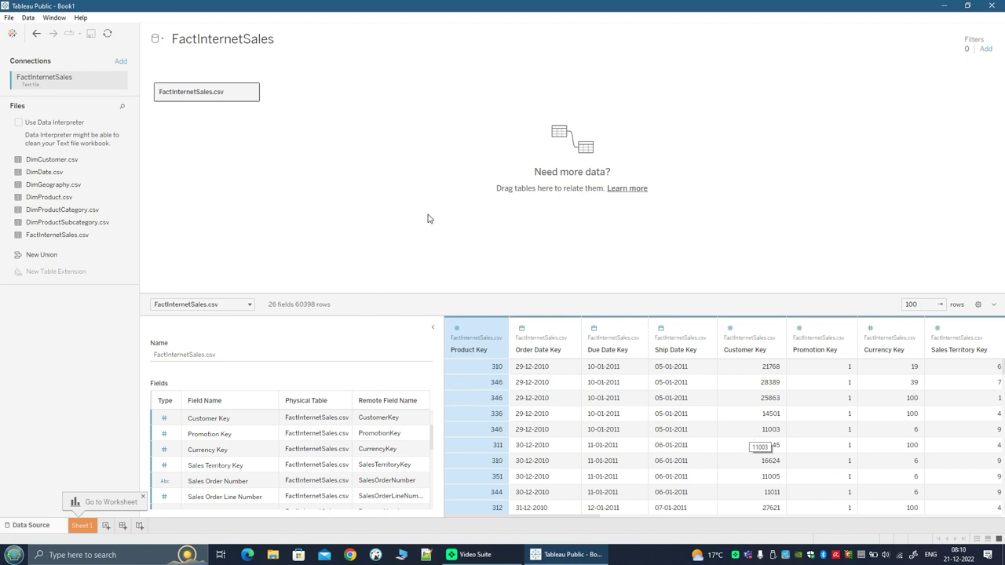
mouse_move(566, 519)
scroll(565, 520, right, 1)
scroll(565, 520, left, 1)
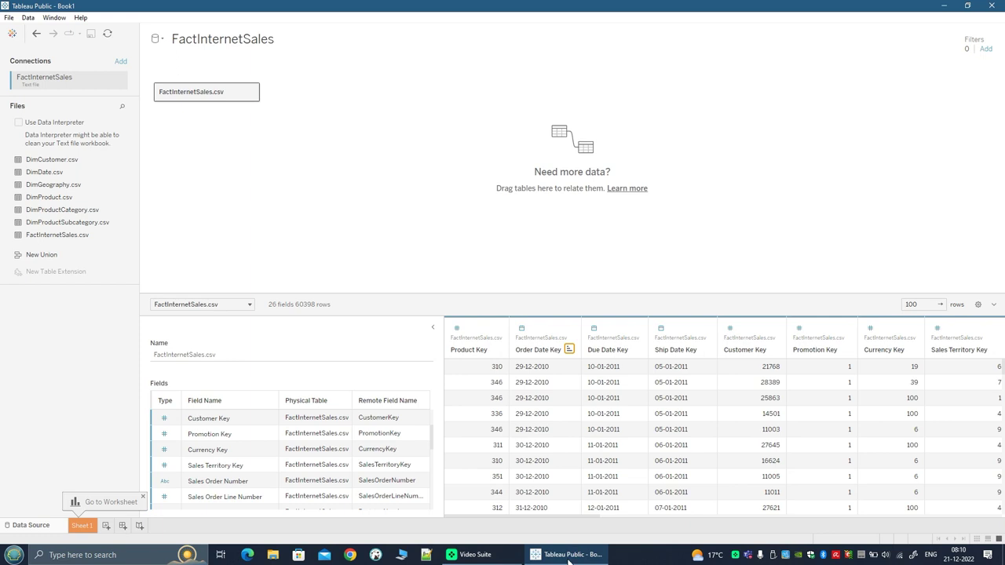
drag(557, 524, 850, 521)
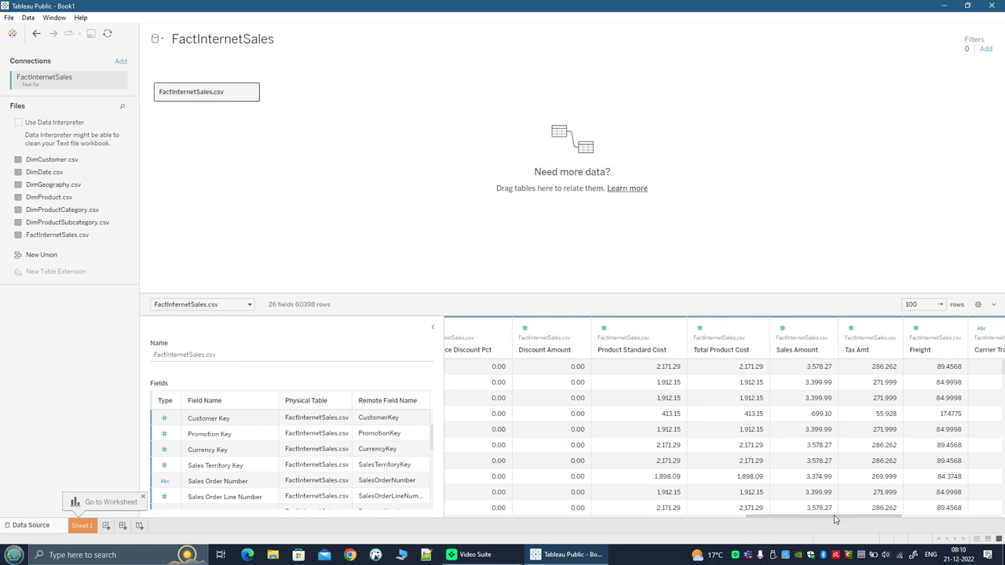
scroll(835, 519, right, 6)
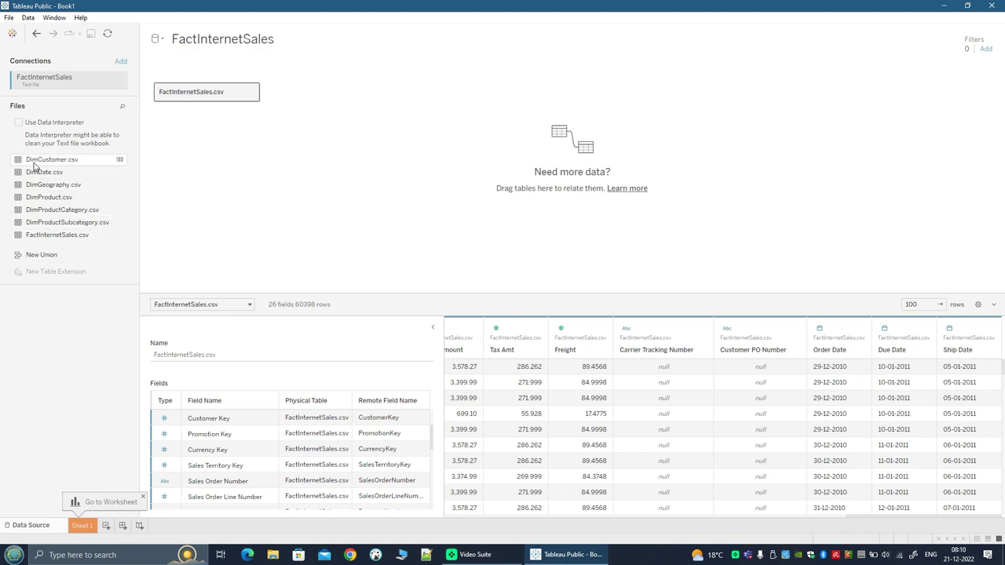
- Relate DimCustomer.csv to FactInternetSales.csv, matching Customer Key to CustomerKey (DimCustomer.csv) with the = operator
drag(34, 165, 351, 188)
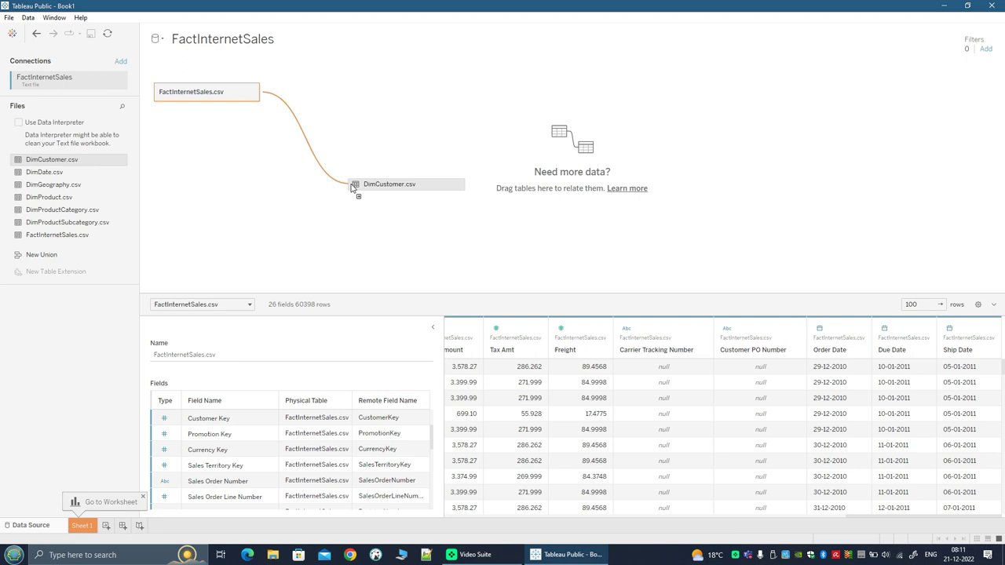
drag(352, 187, 351, 188)
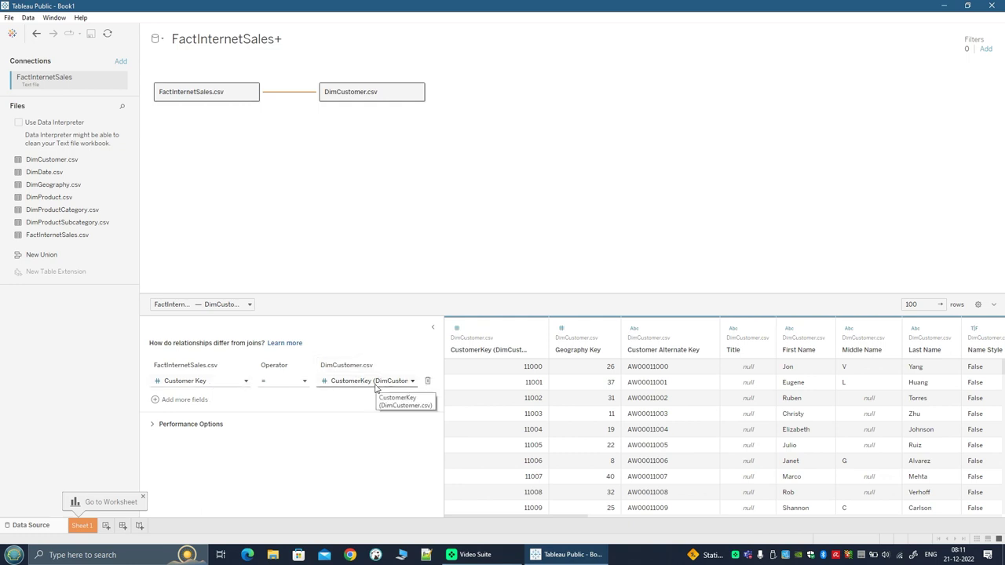
click(288, 382)
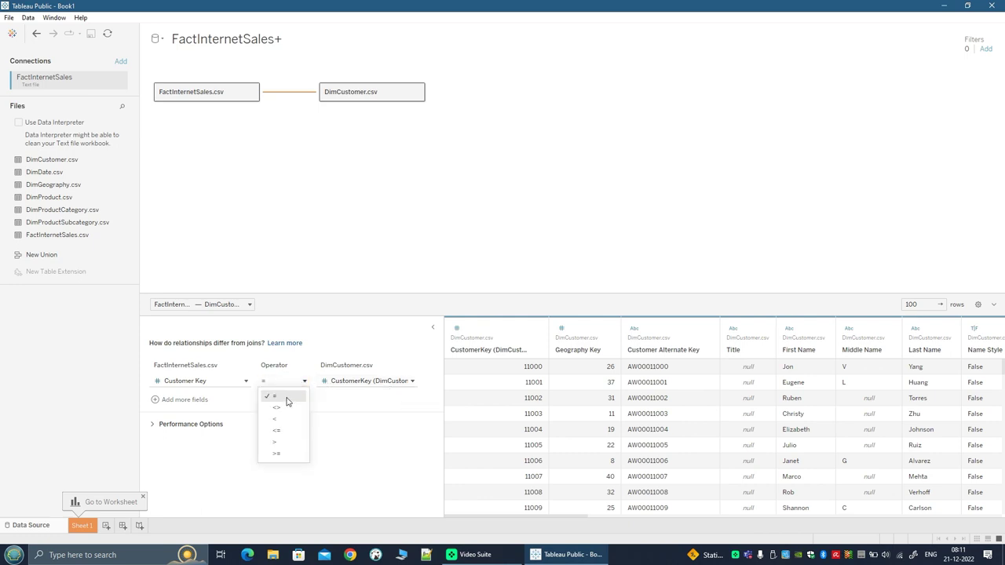
click(287, 398)
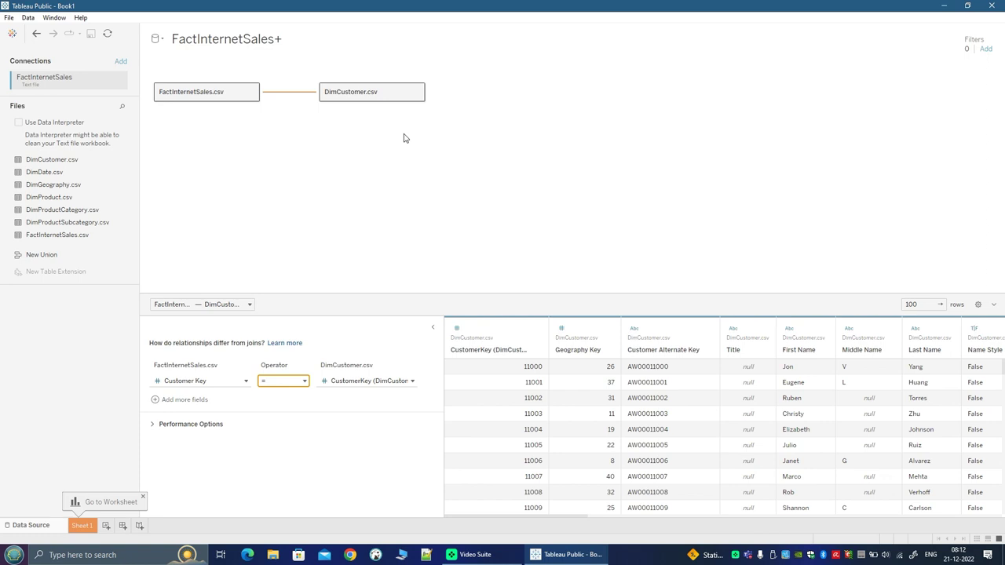
- Review the FactInternetSales.csv fields available for the relationship and its cardinality and referential integrity performance options
click(239, 383)
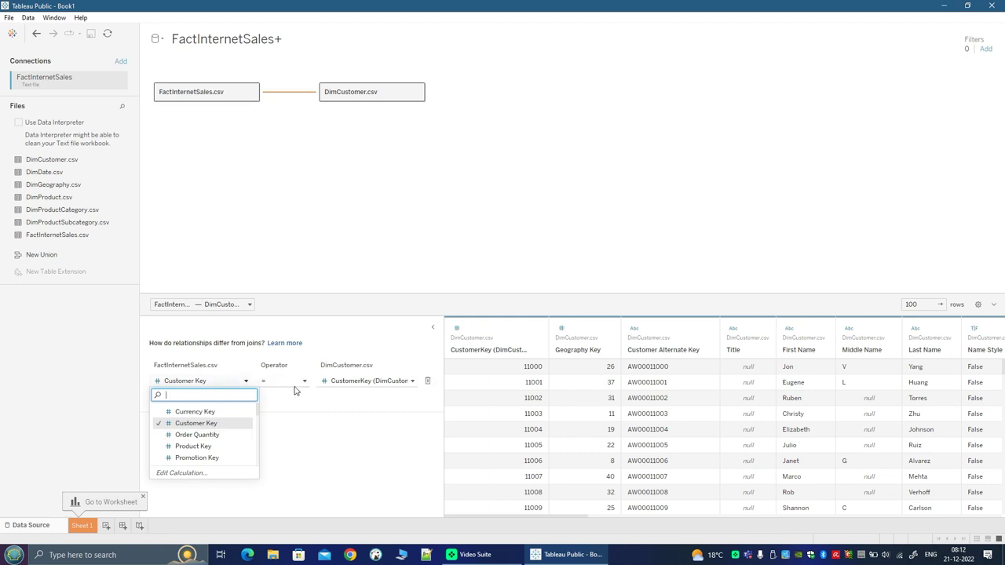
scroll(222, 436, down, 3)
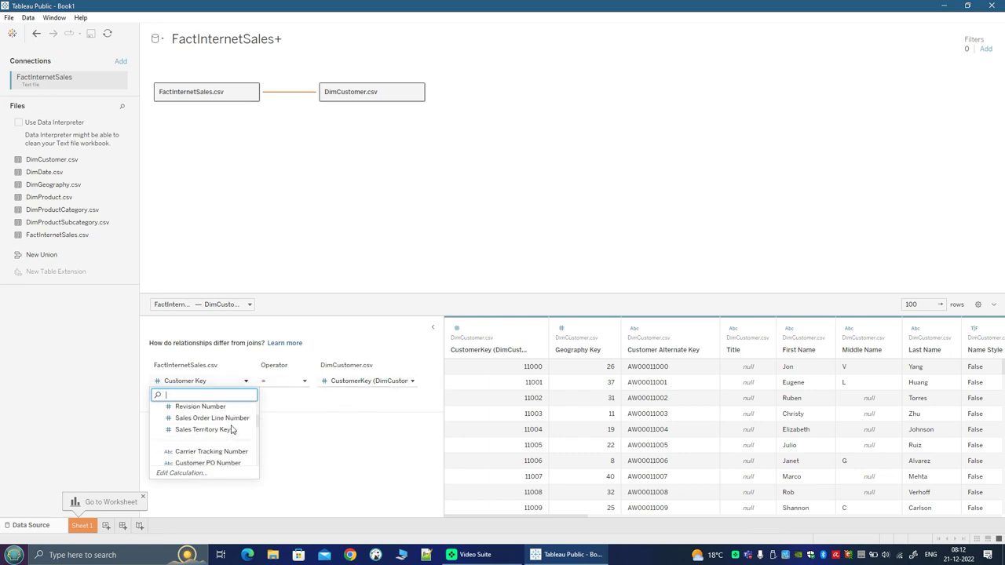
scroll(223, 438, up, 3)
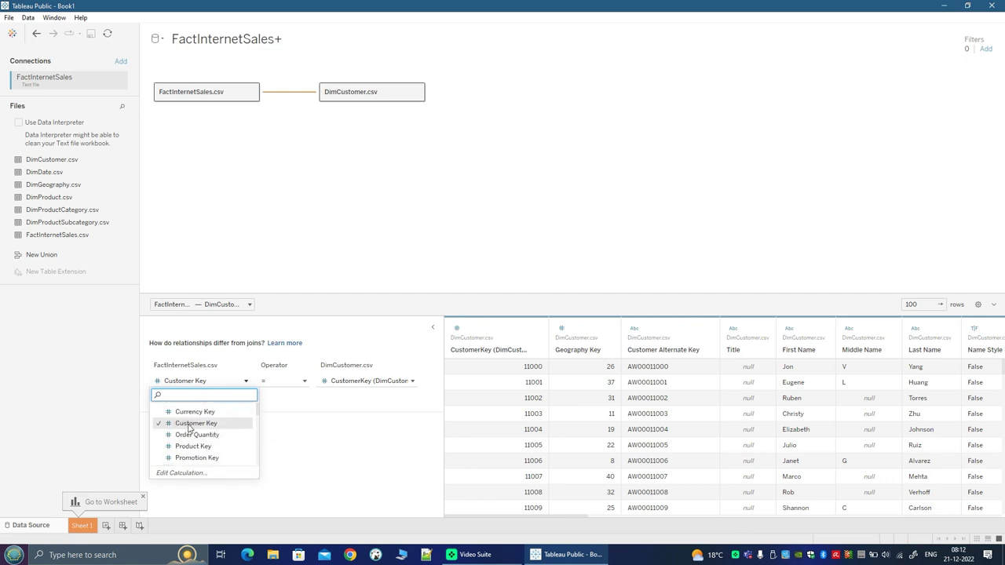
scroll(181, 434, down, 6)
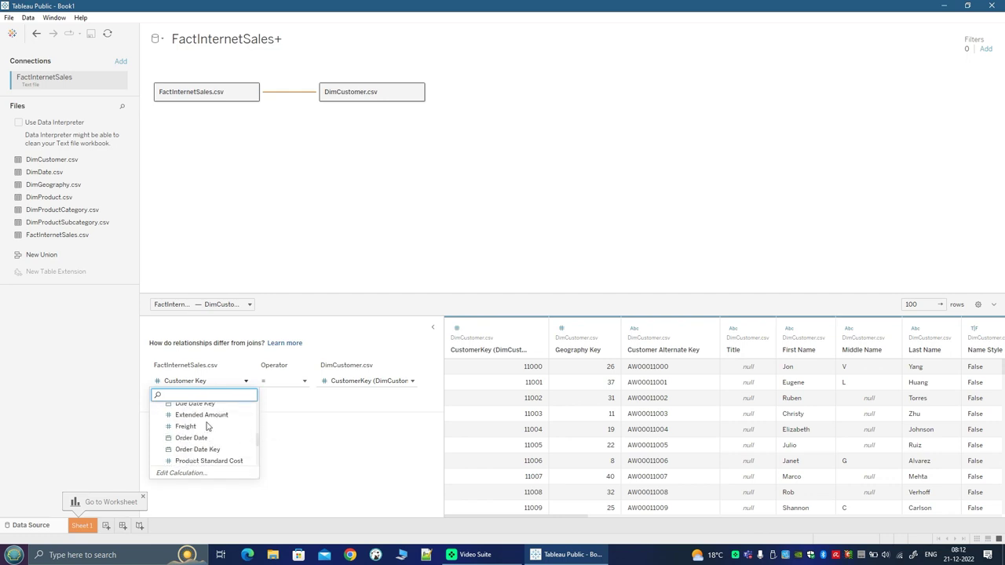
scroll(203, 436, up, 3)
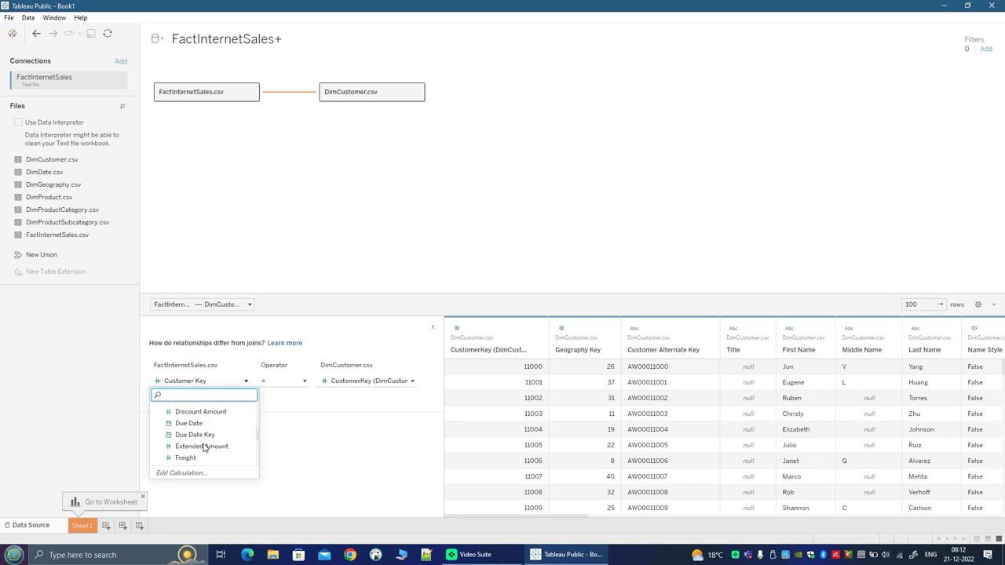
scroll(198, 426, up, 3)
click(325, 433)
click(326, 431)
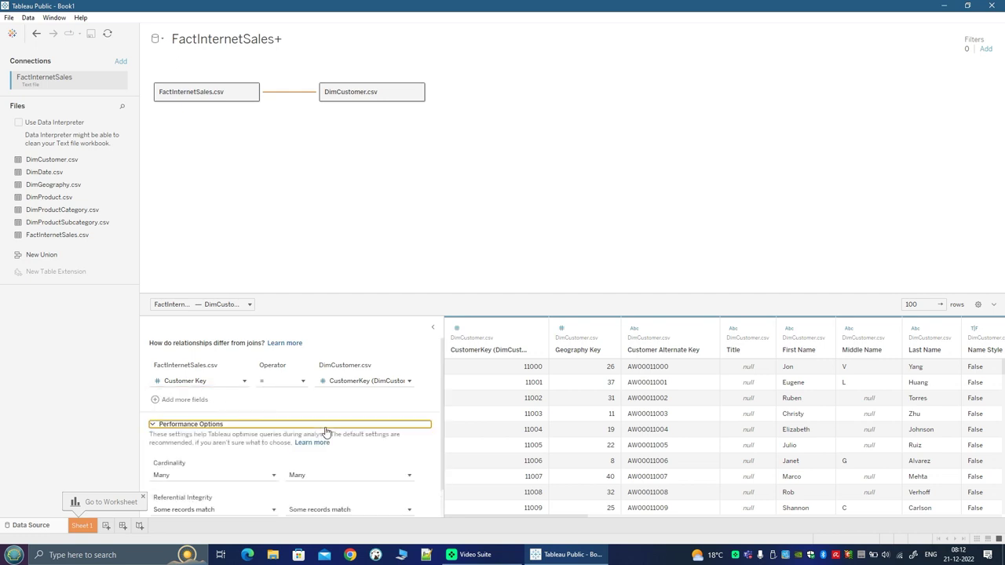
click(154, 425)
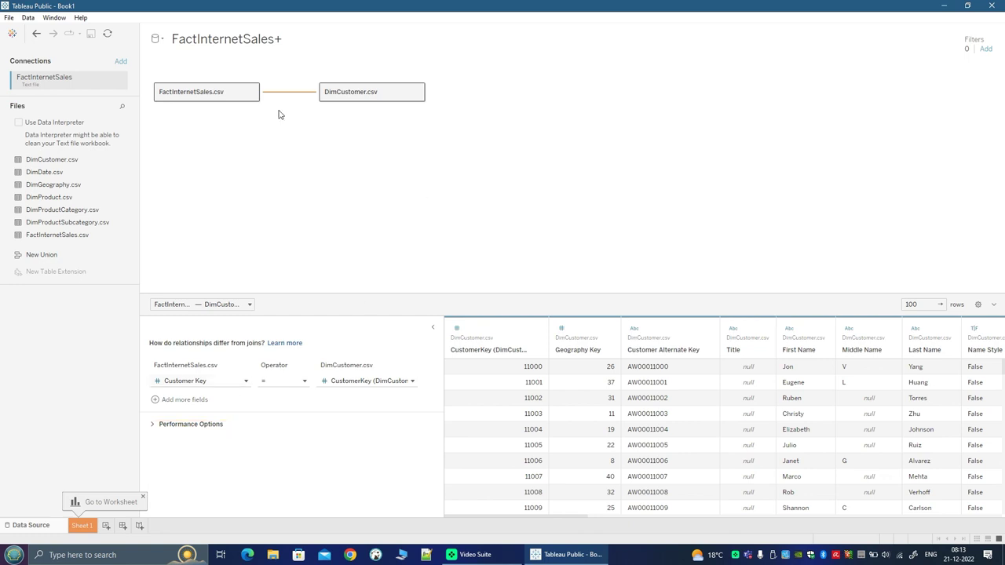
- Inspect the relationship between the two tables and examine the fields and preview rows of DimCustomer.csv through Commute Distance
mouse_move(285, 97)
drag(516, 521, 605, 522)
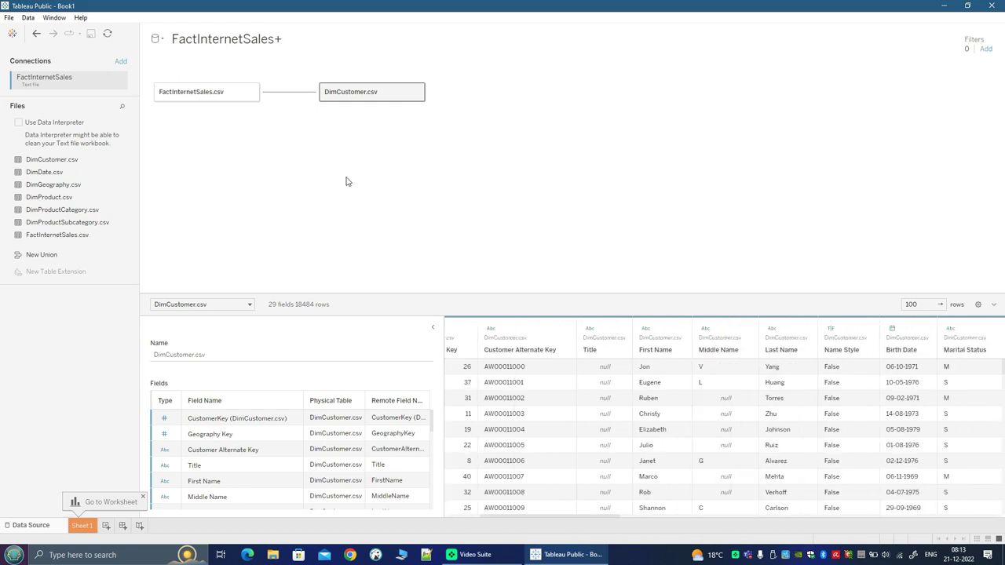
click(289, 92)
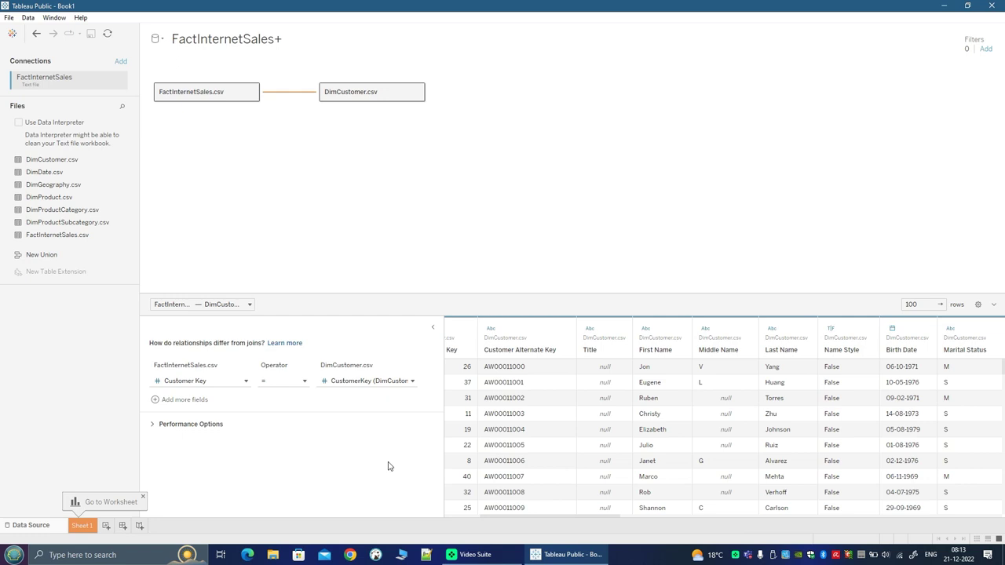
click(345, 99)
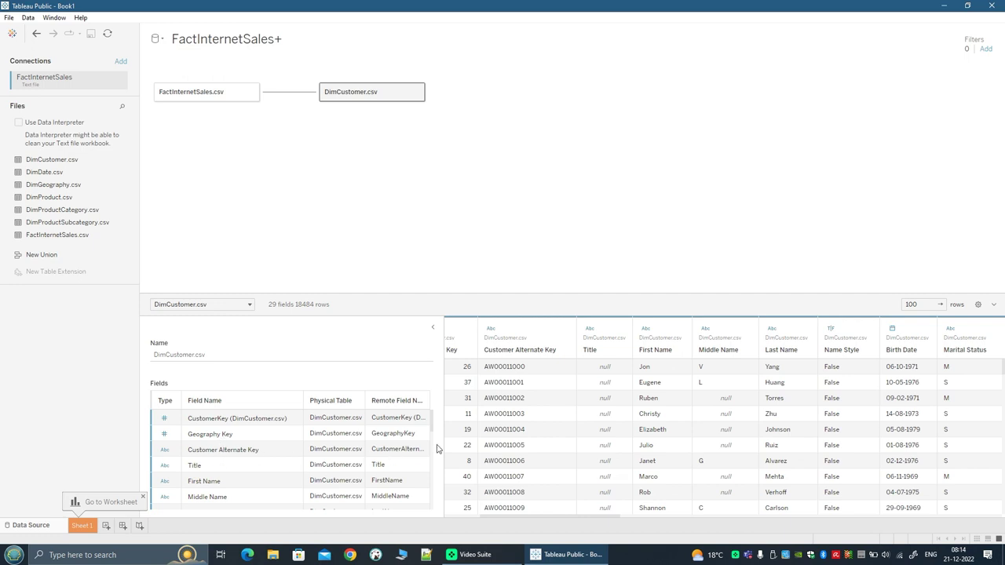
drag(444, 443, 507, 444)
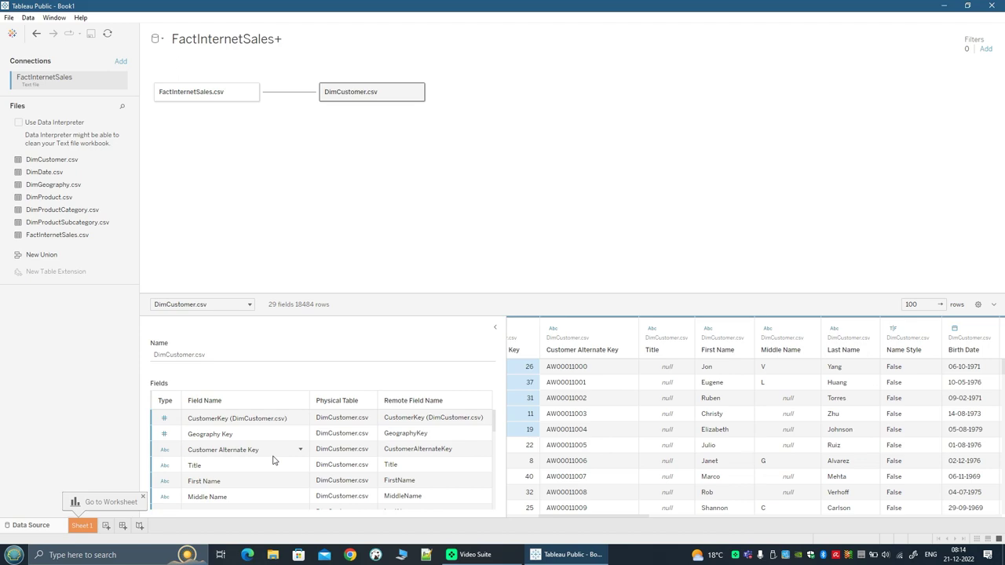
scroll(274, 461, down, 3)
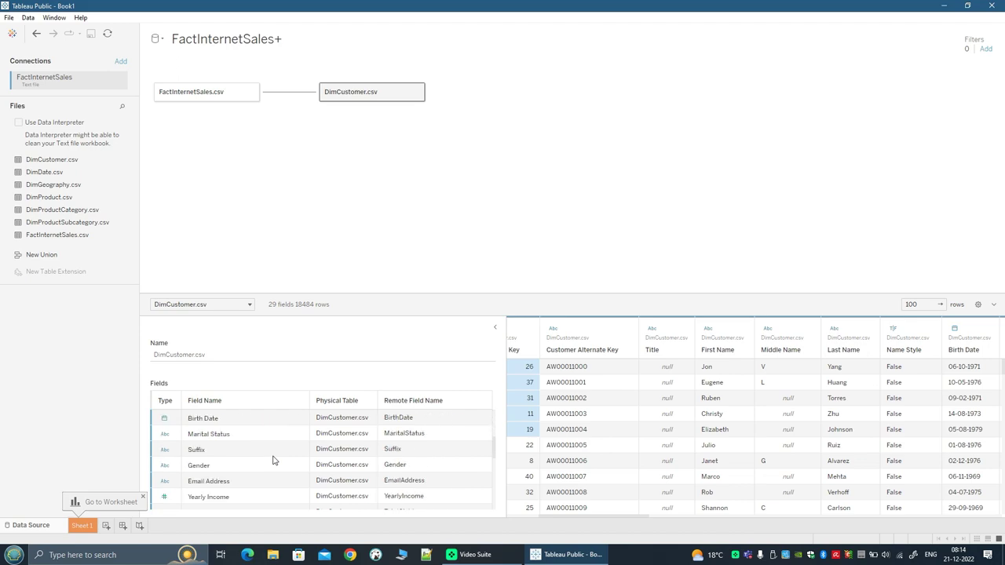
drag(633, 519, 977, 529)
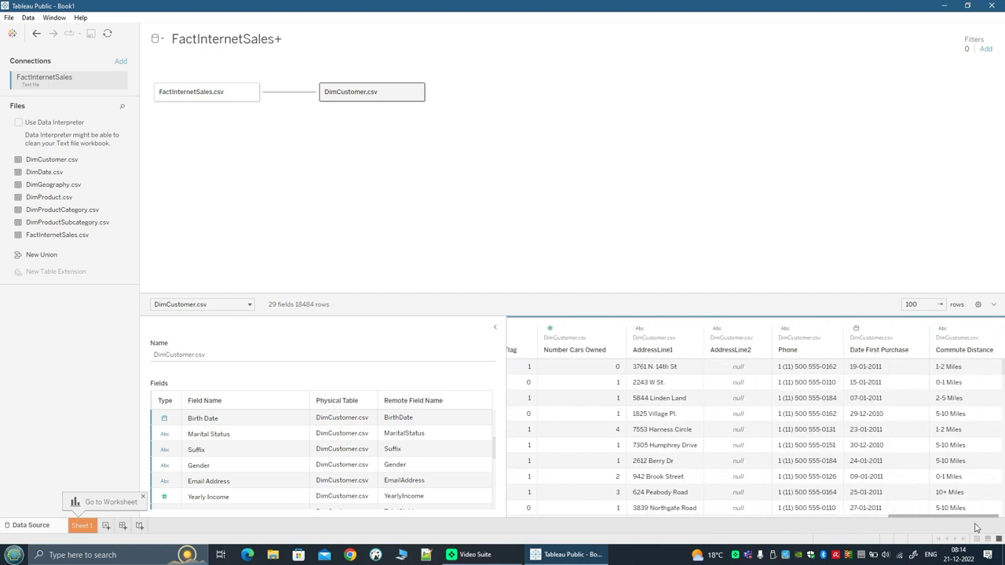
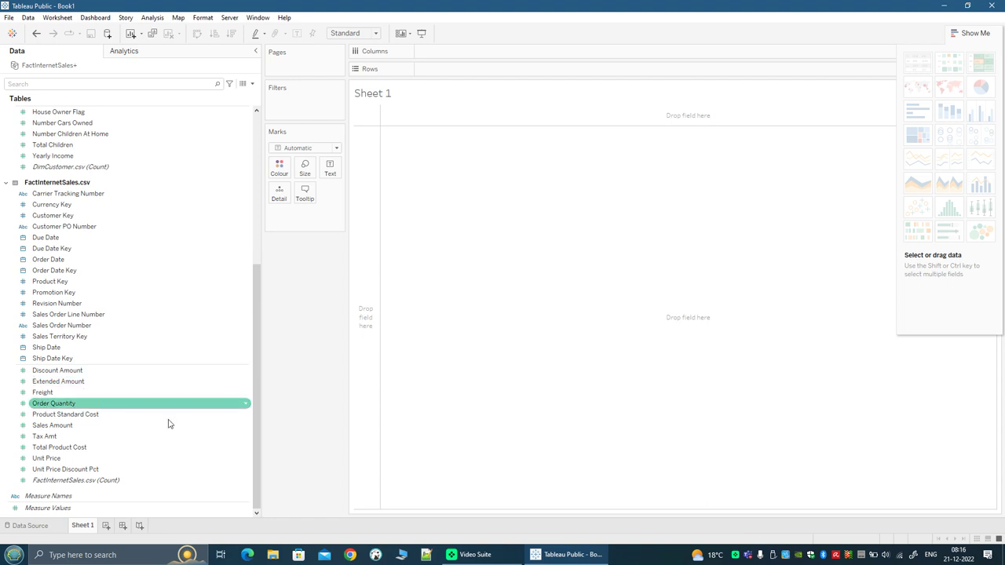
- Build a text table on Sheet 1 with English Occupation as rows and English Education as columns
scroll(168, 421, up, 8)
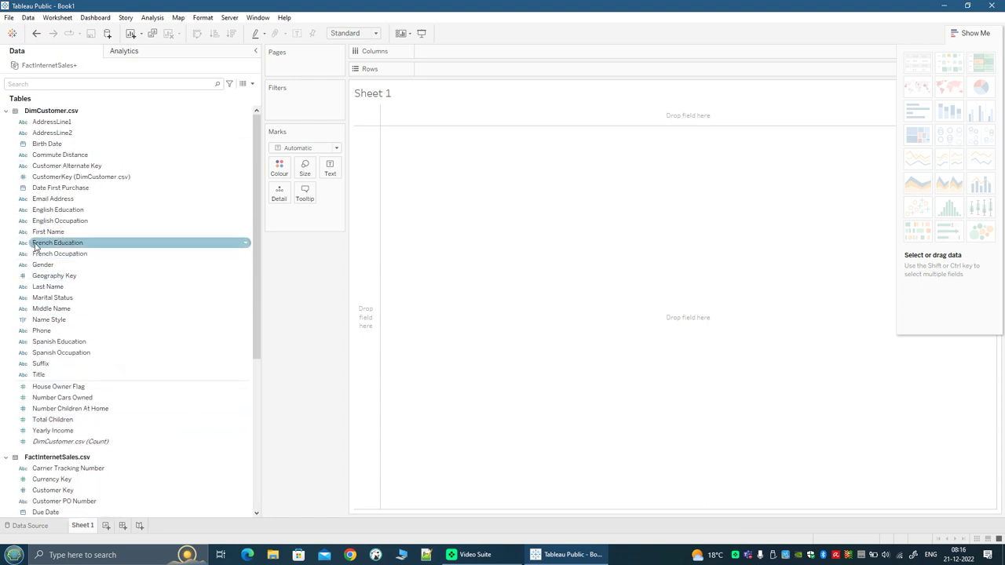
double_click(64, 225)
click(68, 214)
double_click(67, 214)
scroll(172, 467, down, 8)
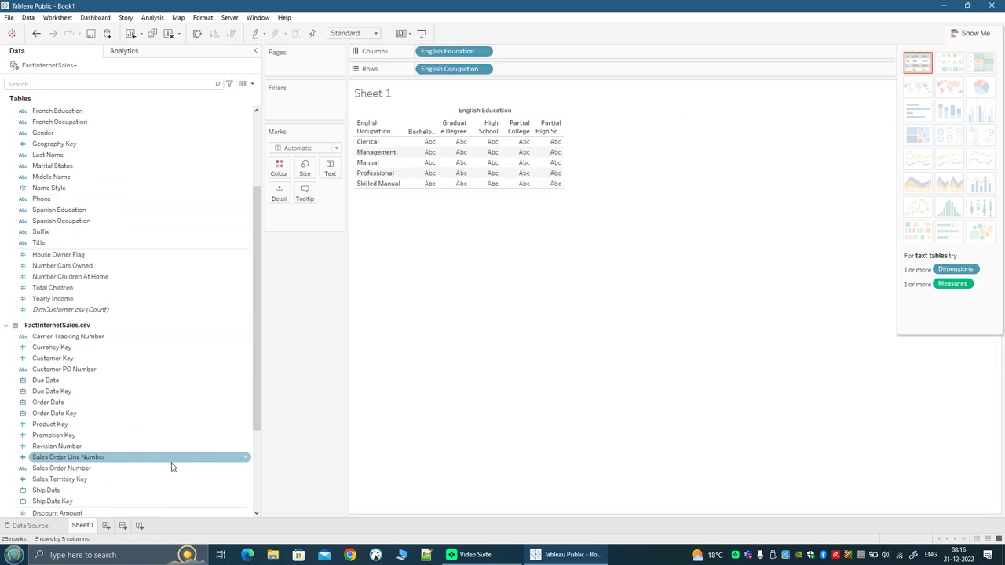
- Add Sales Amount to the occupation by education table and display the data as packed bubbles
click(63, 426)
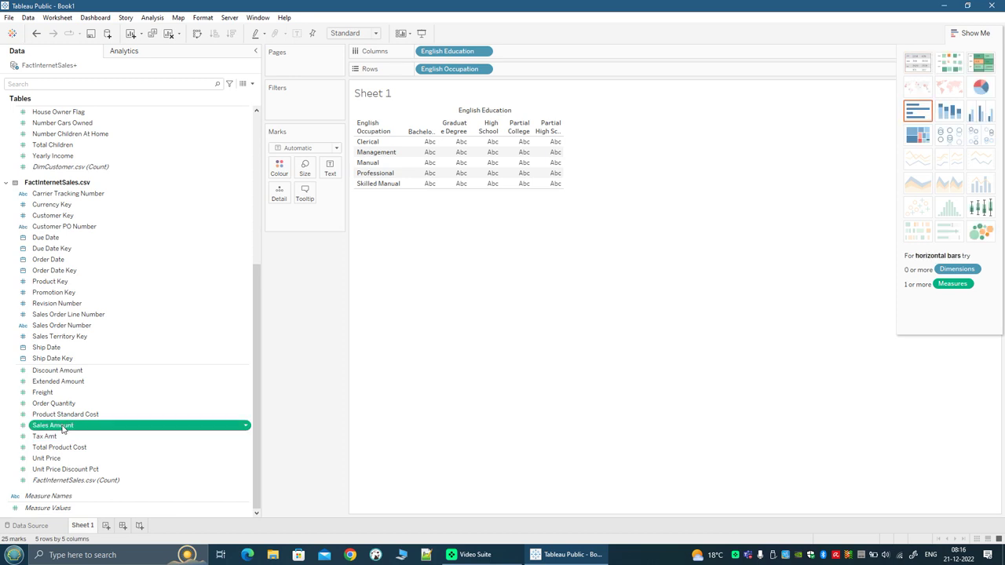
double_click(62, 426)
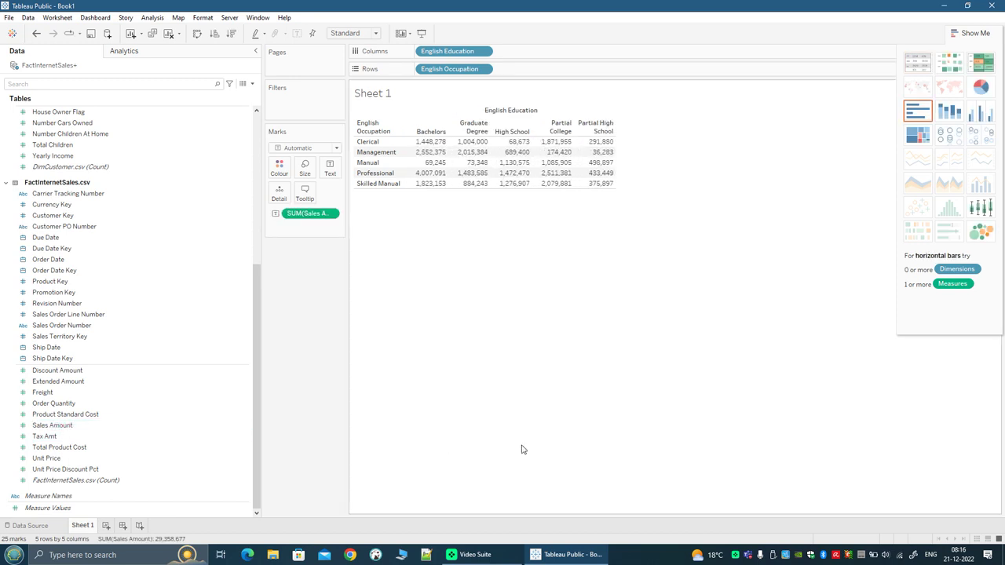
click(979, 234)
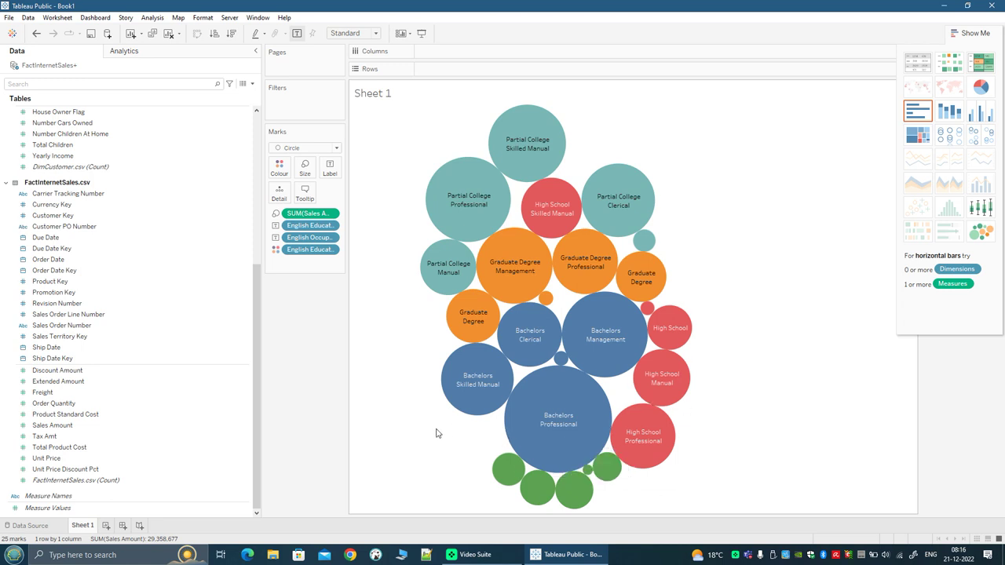
mouse_move(581, 441)
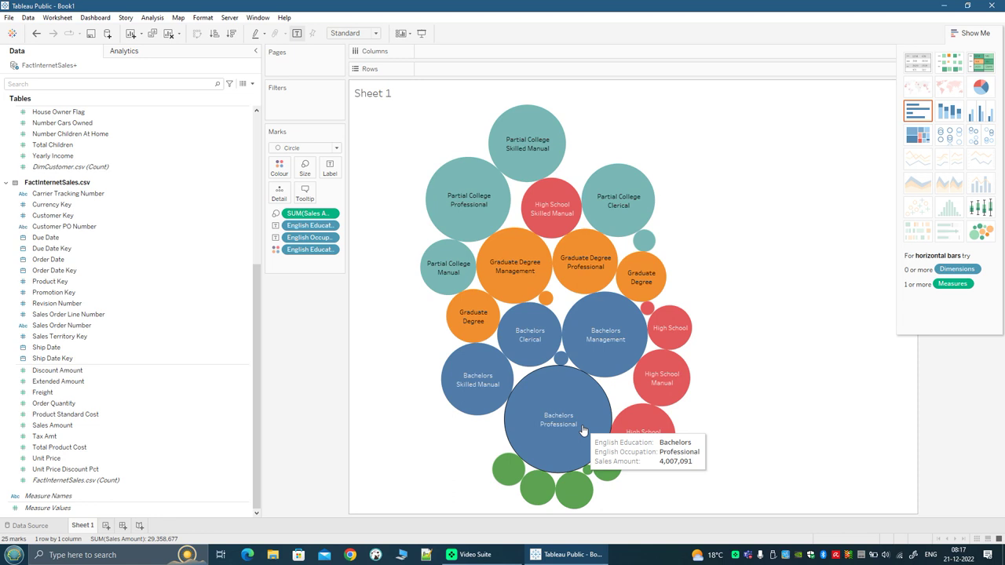
- Change the chart to a heat map of English Education by English Occupation and enlarge its cells
click(947, 67)
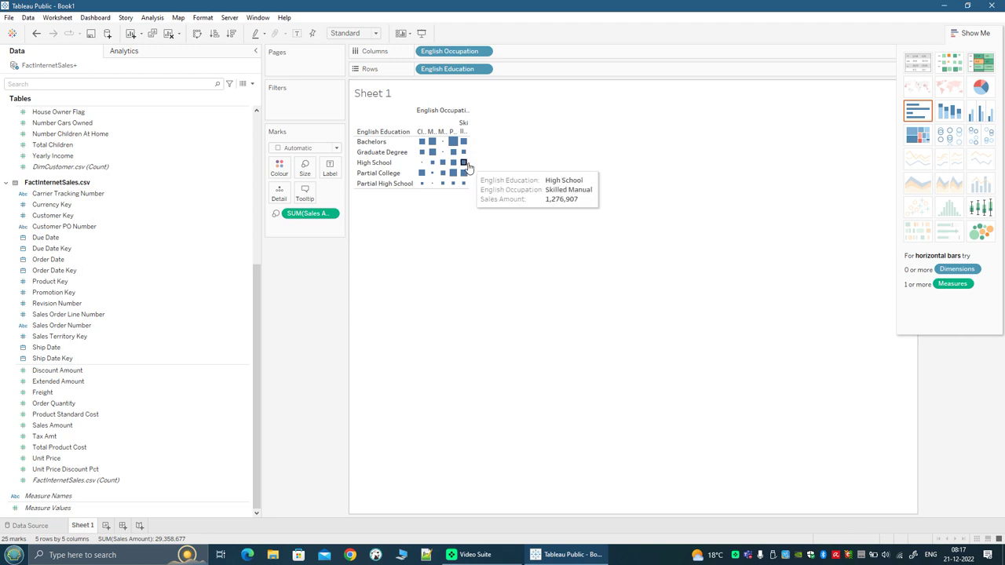
click(464, 163)
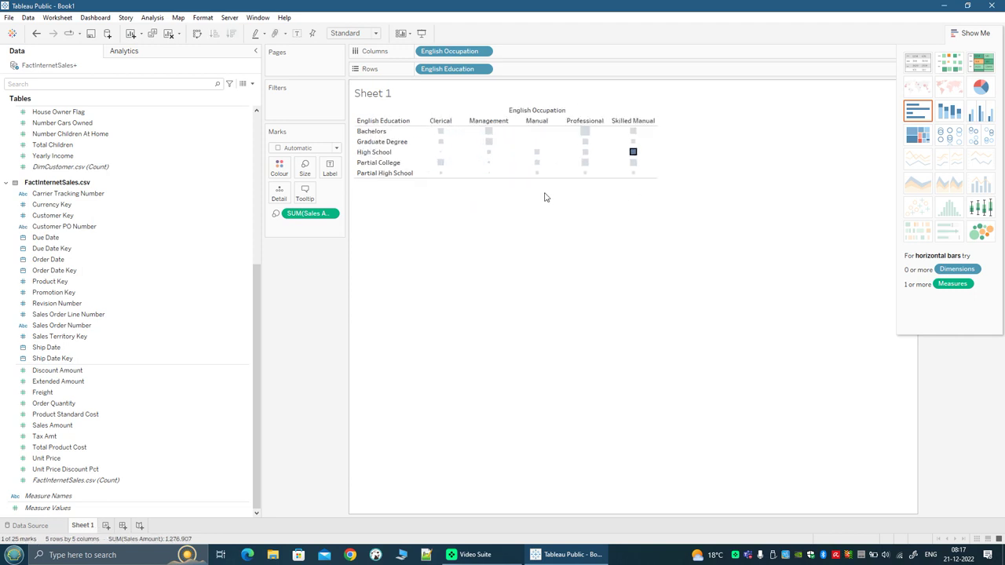
drag(541, 176, 558, 337)
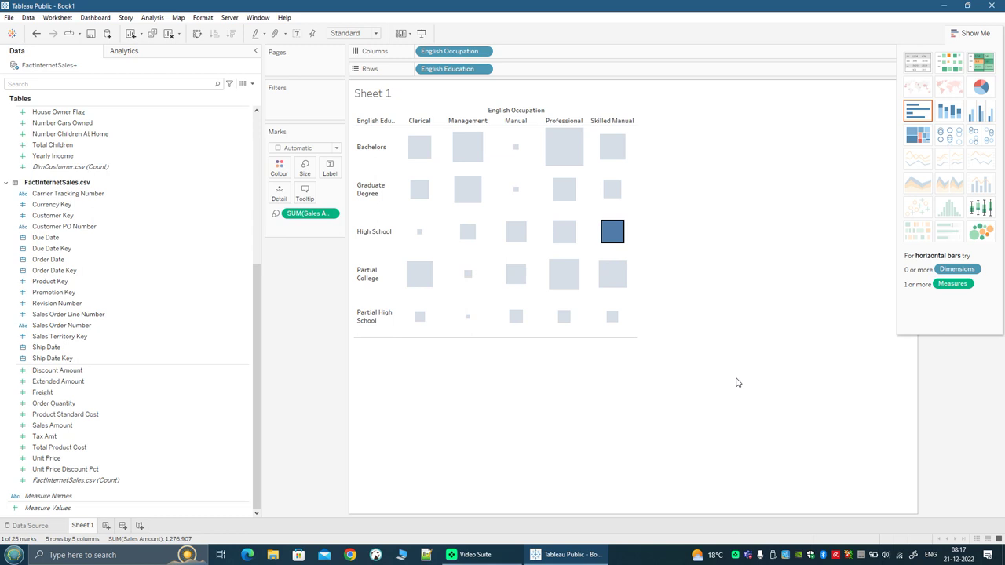
click(279, 167)
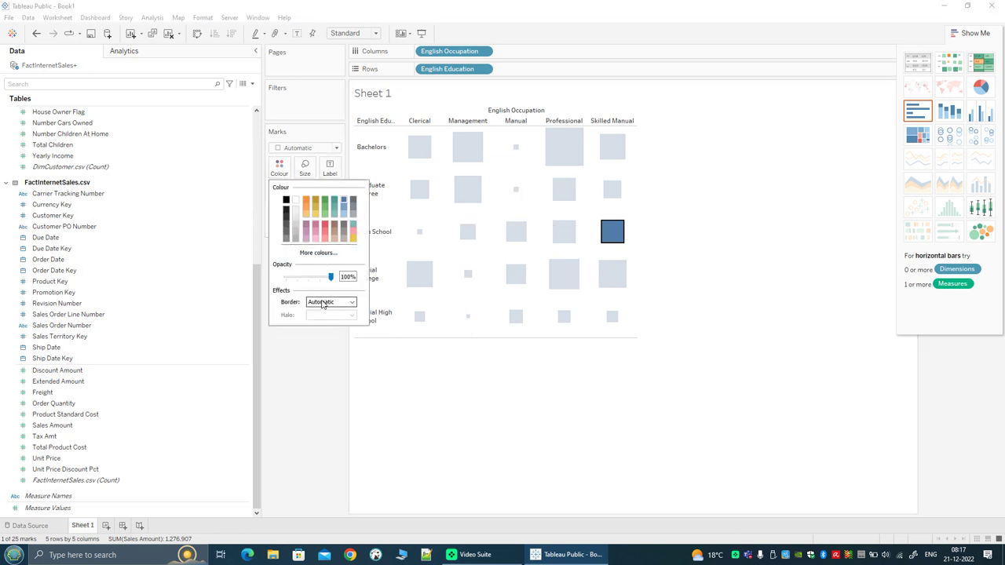
click(310, 253)
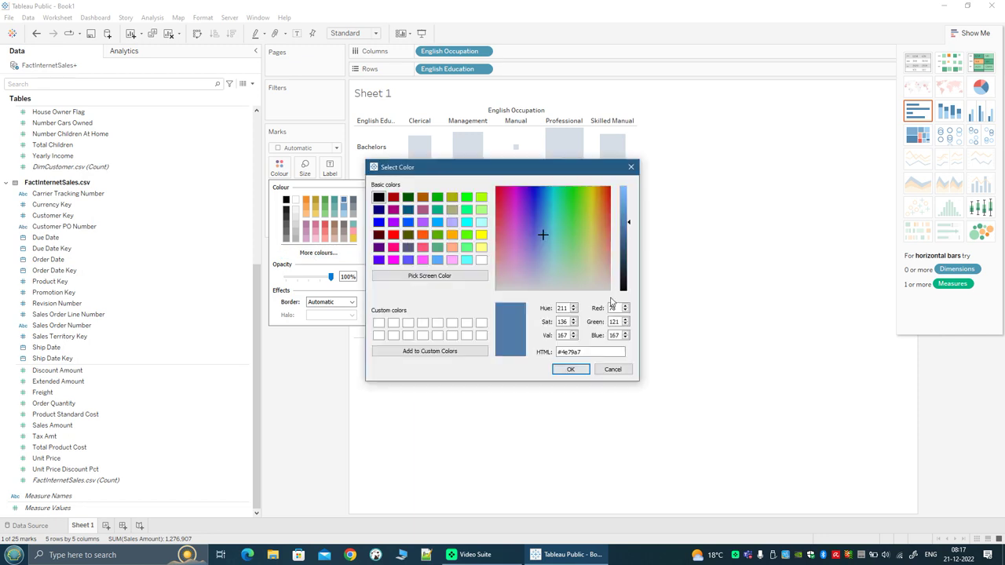
click(612, 370)
click(307, 383)
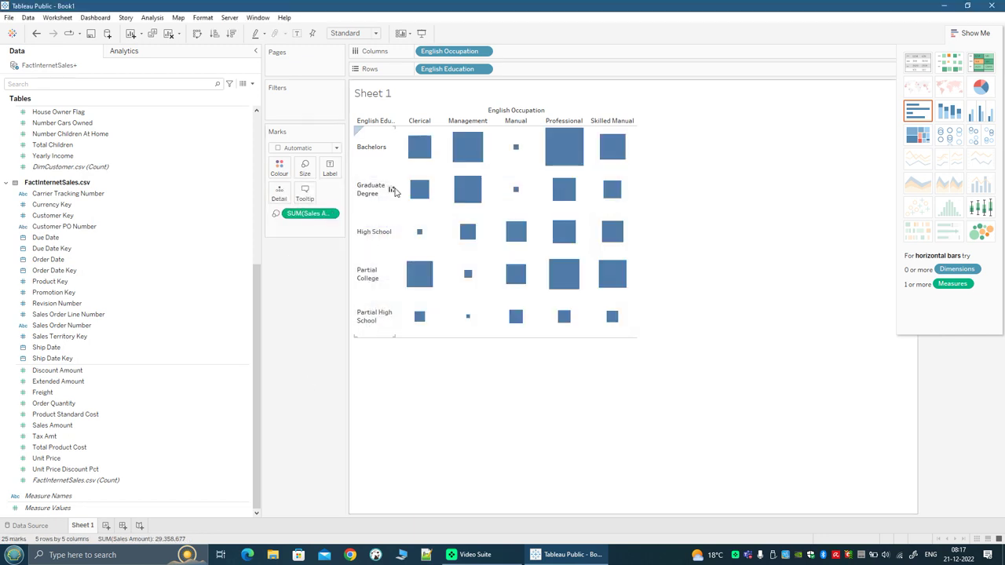
- Colour the heat map marks by Sales Amount using the Orange-Blue Diverging palette
mouse_move(55, 431)
mouse_down()
mouse_move(210, 174)
mouse_move(271, 166)
mouse_move(288, 198)
mouse_move(279, 167)
mouse_up()
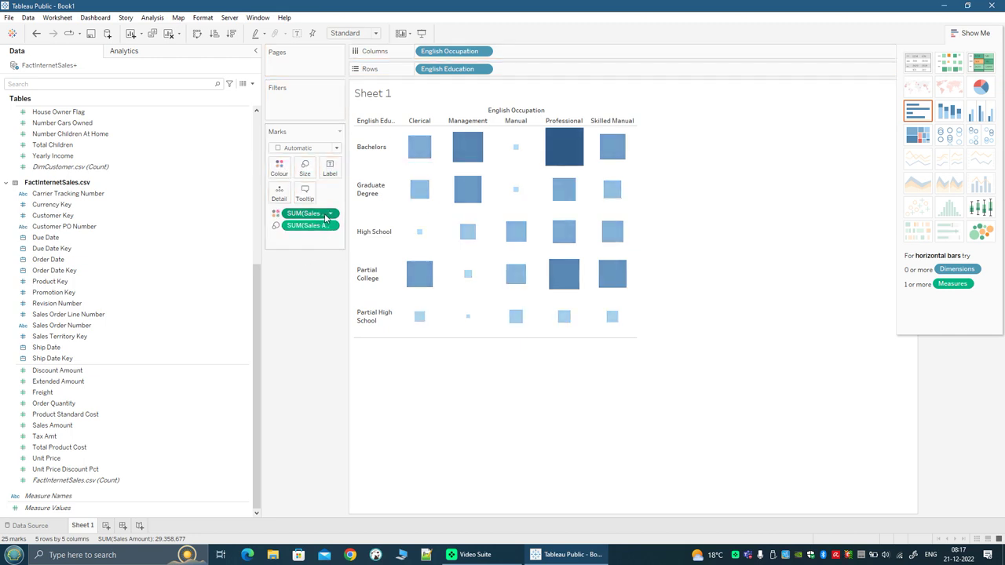
click(280, 166)
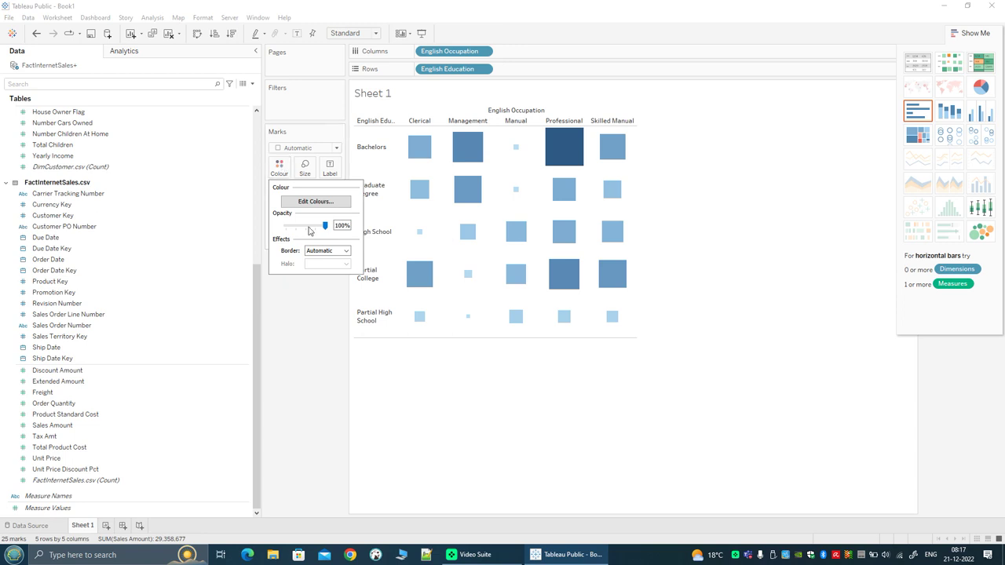
click(322, 202)
click(457, 233)
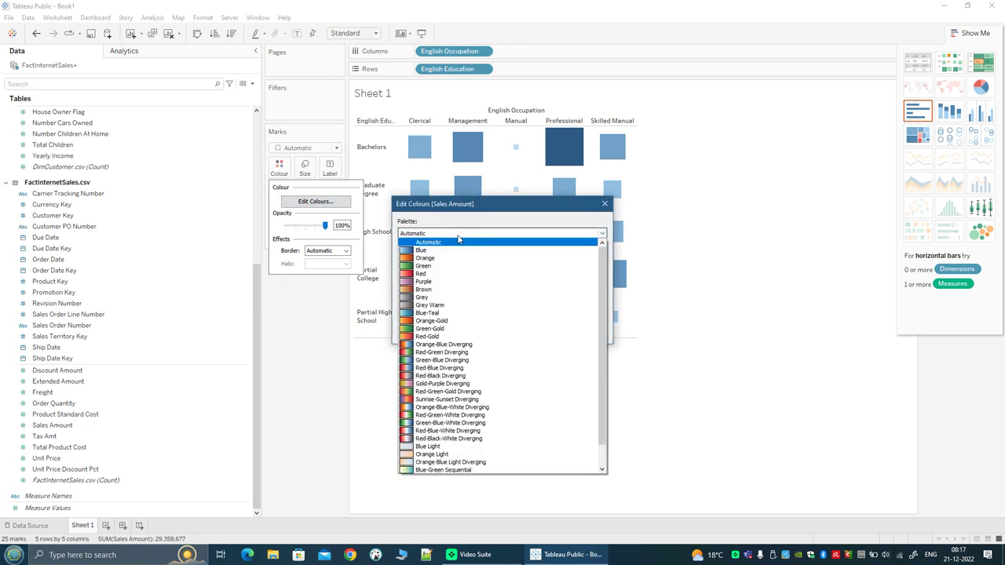
click(454, 344)
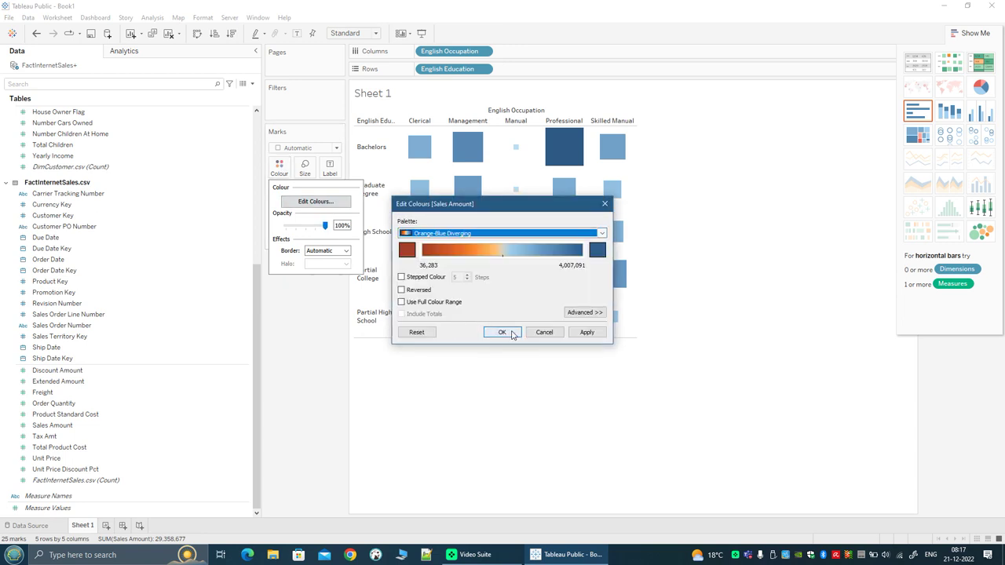
click(502, 330)
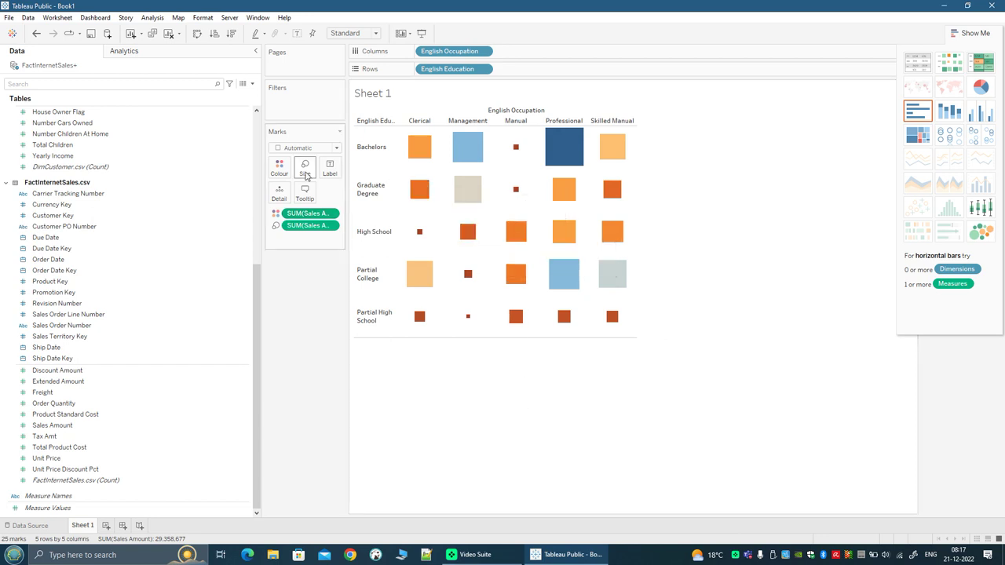
- Change the mark type to Circle, and widen the chart's columns and increase its row height
click(336, 149)
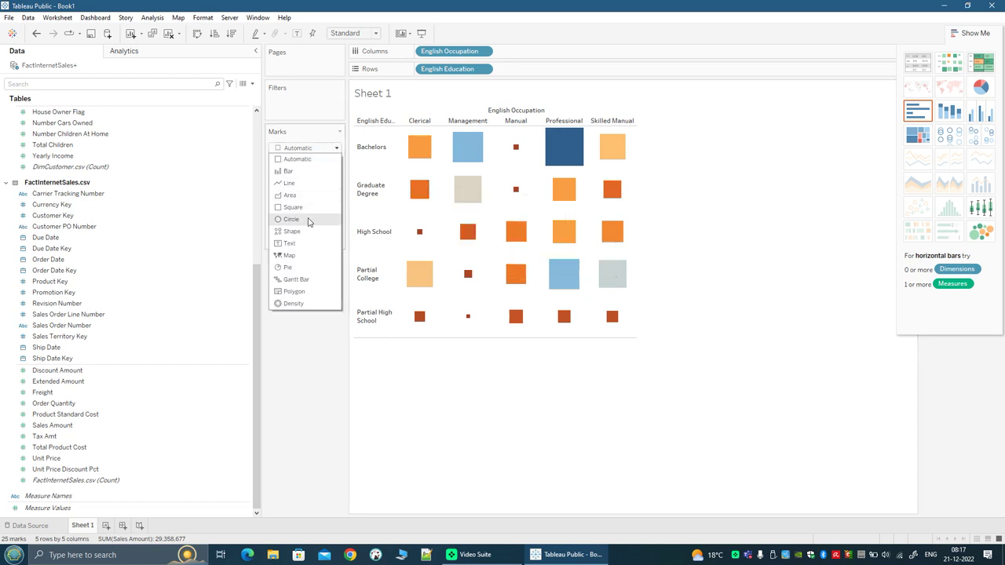
click(736, 229)
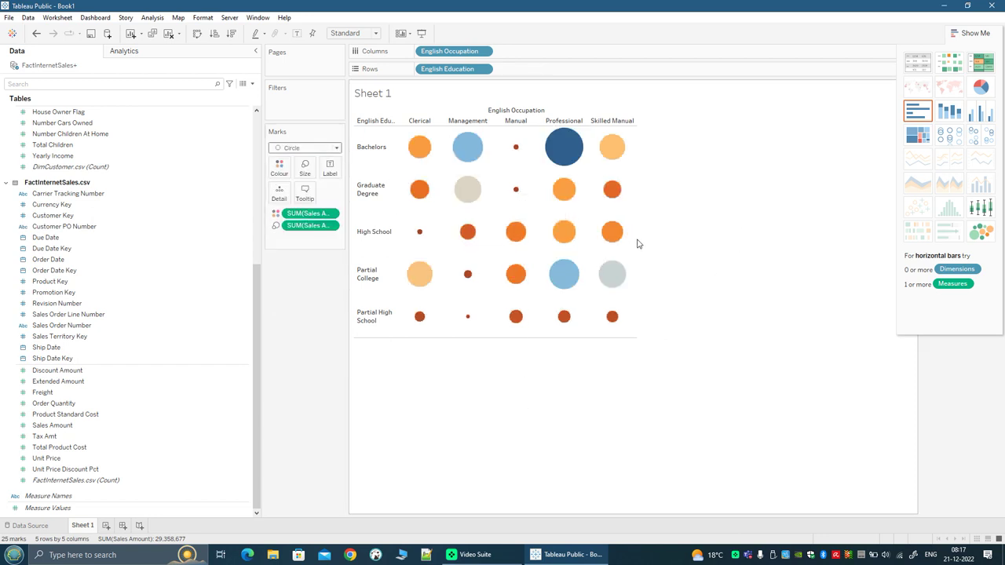
drag(636, 239, 809, 238)
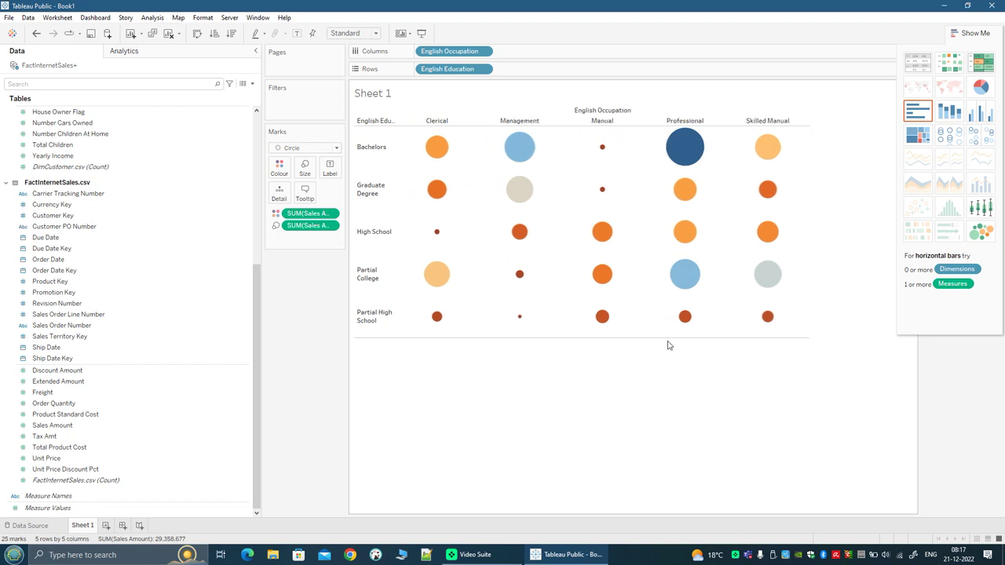
drag(667, 338, 668, 427)
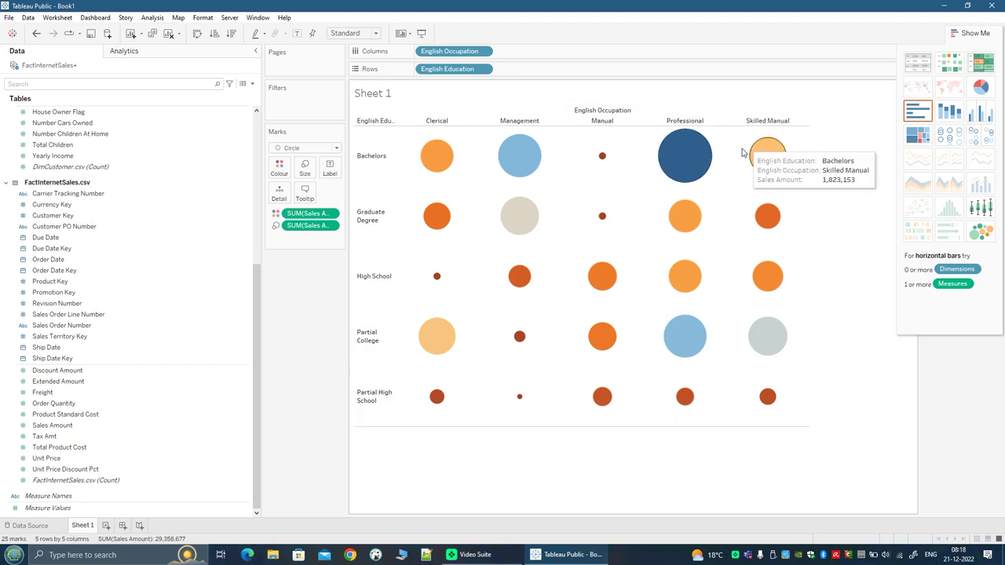
- Examine the sales details of the largest Bachelors and Partial College circles and how the fields are grouped under the two source tables
mouse_move(680, 172)
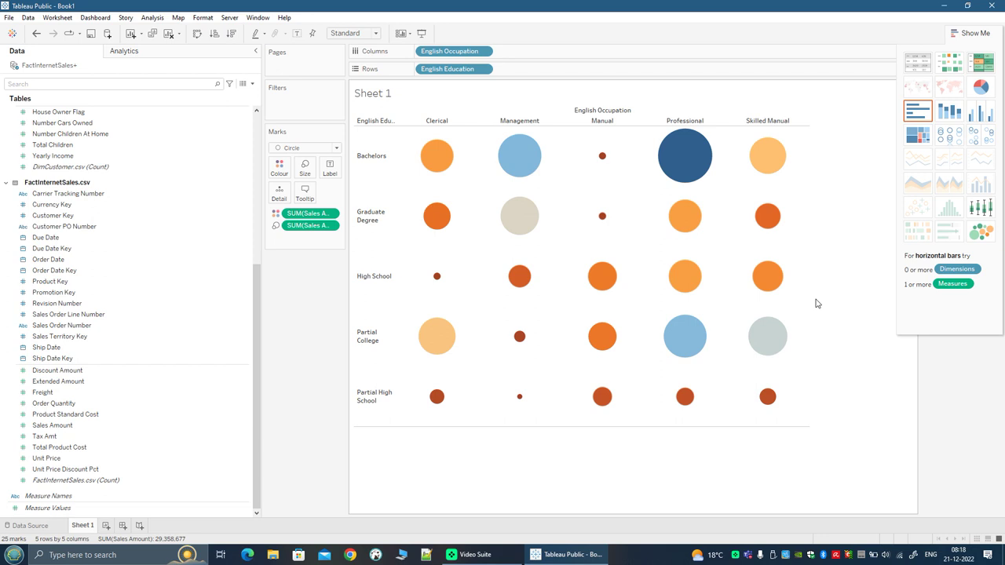
mouse_move(694, 154)
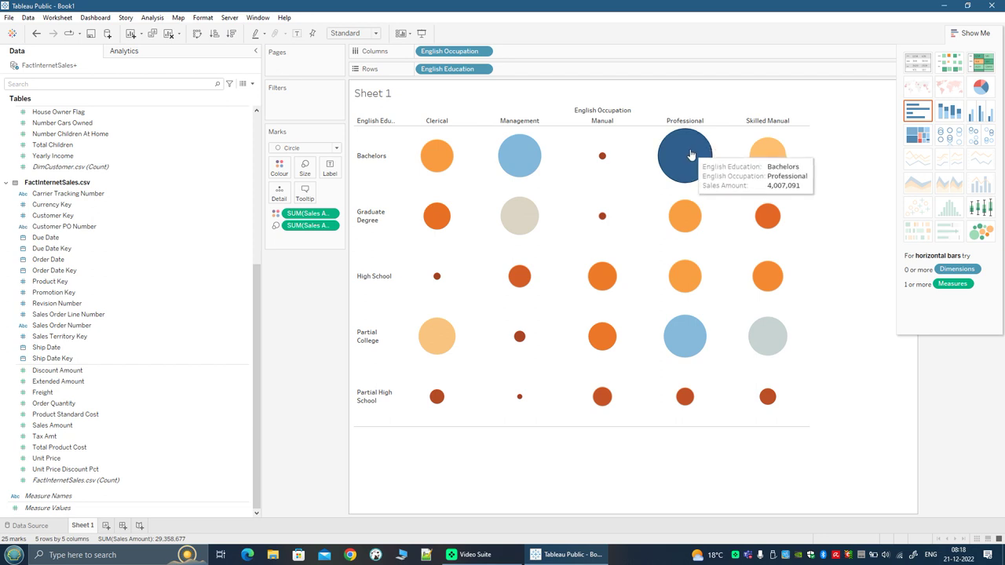
mouse_move(514, 164)
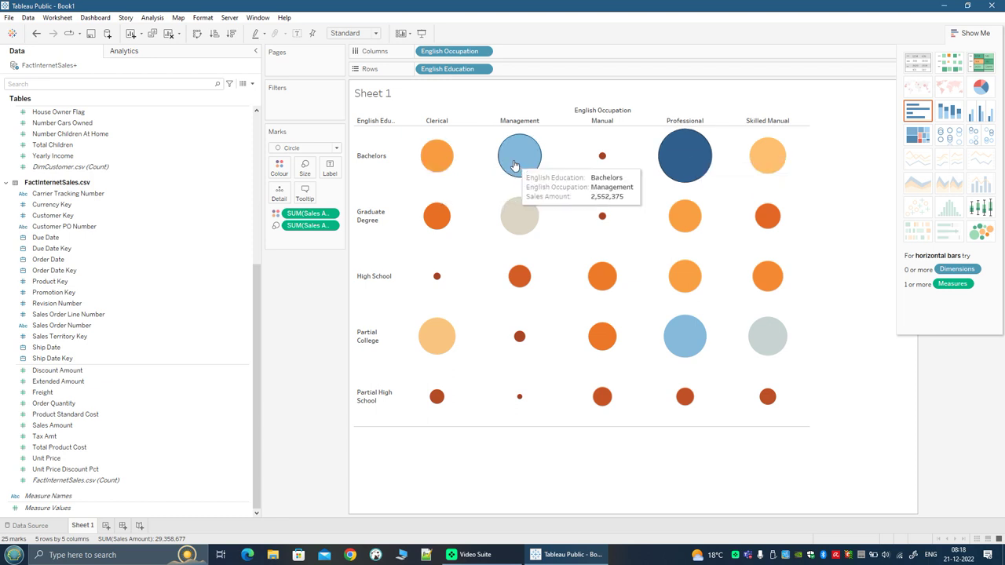
mouse_move(687, 343)
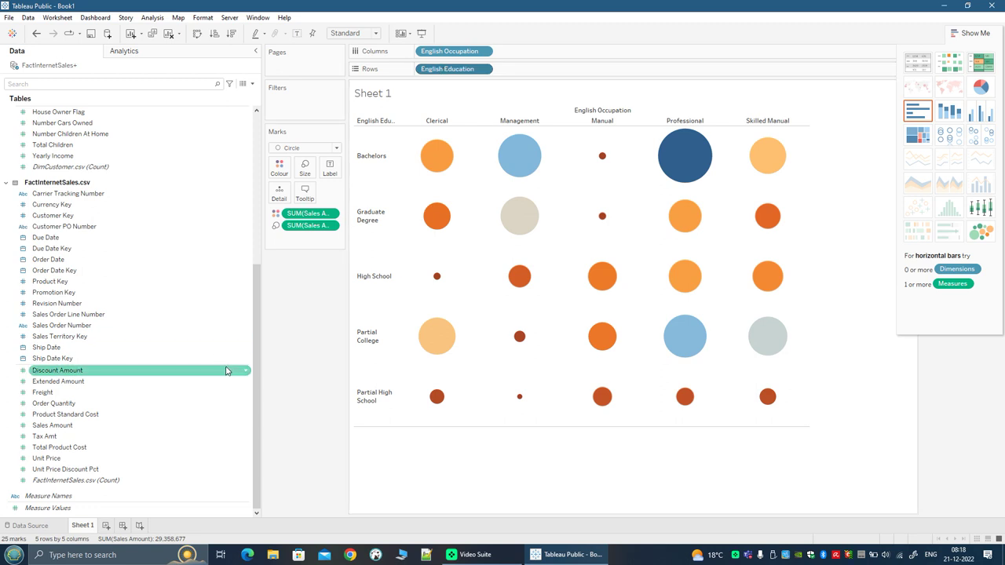
scroll(226, 371, up, 8)
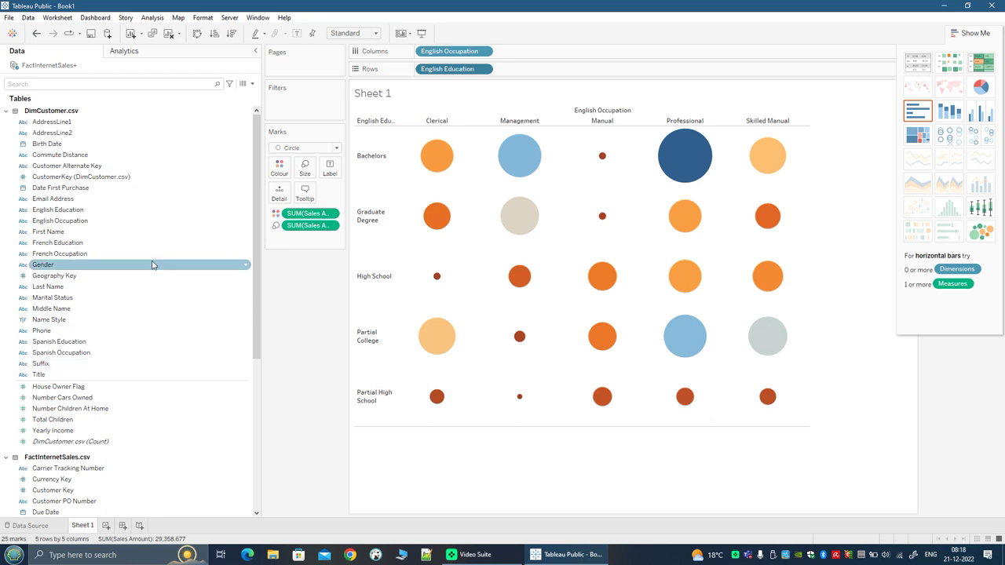
click(7, 112)
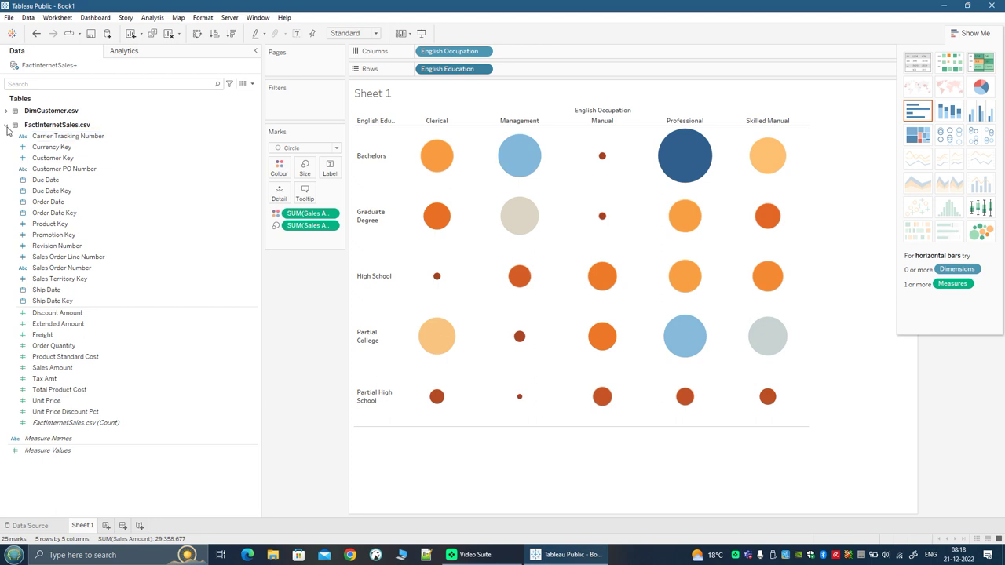
click(6, 126)
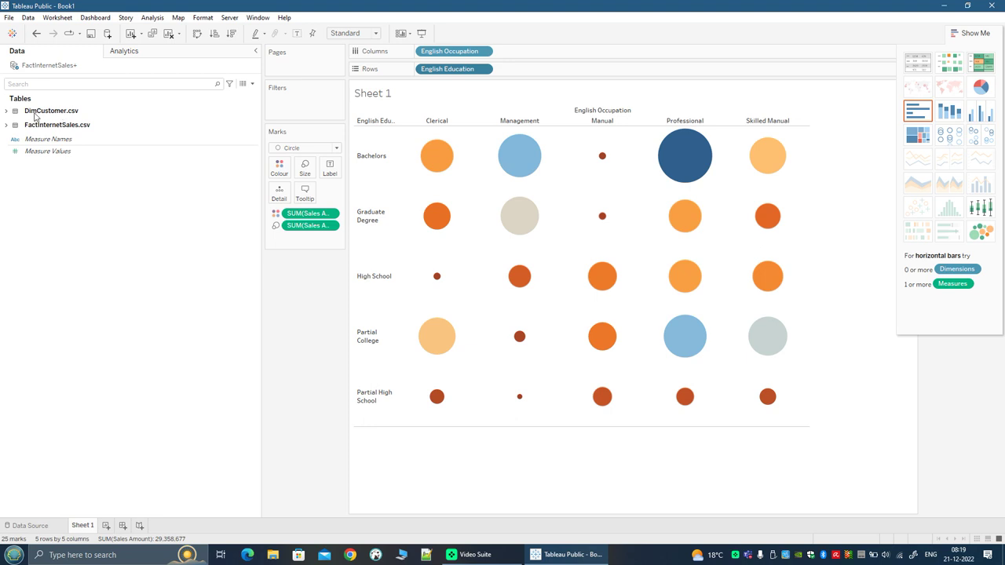
click(6, 111)
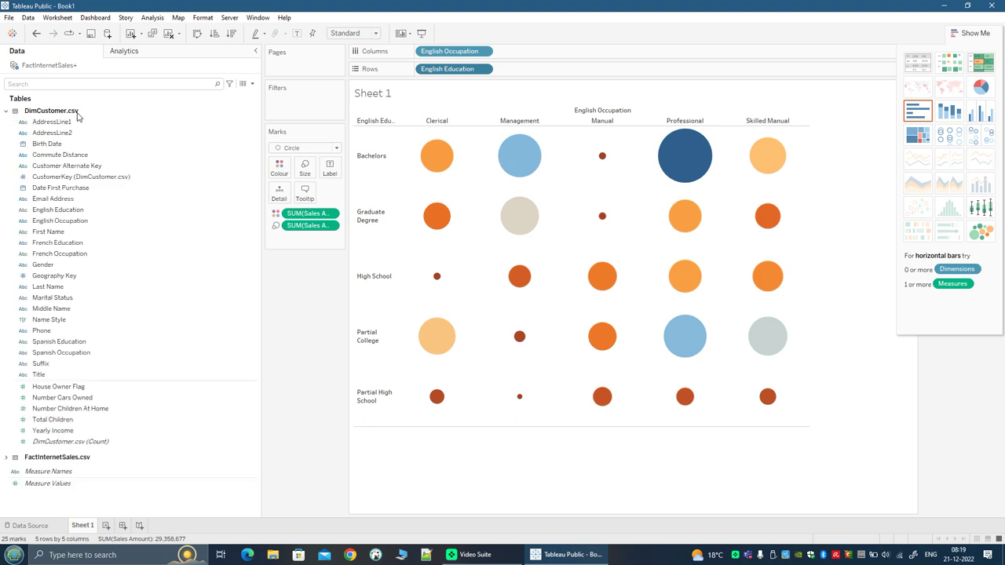
click(5, 111)
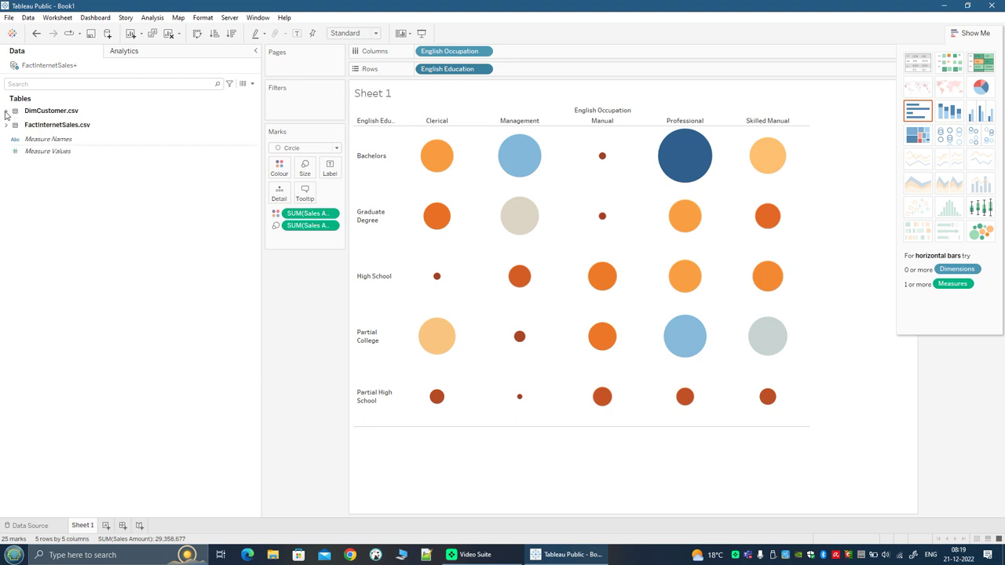
- Rename the FactInternetSales.csv table as Fact Internet Sales
click(7, 125)
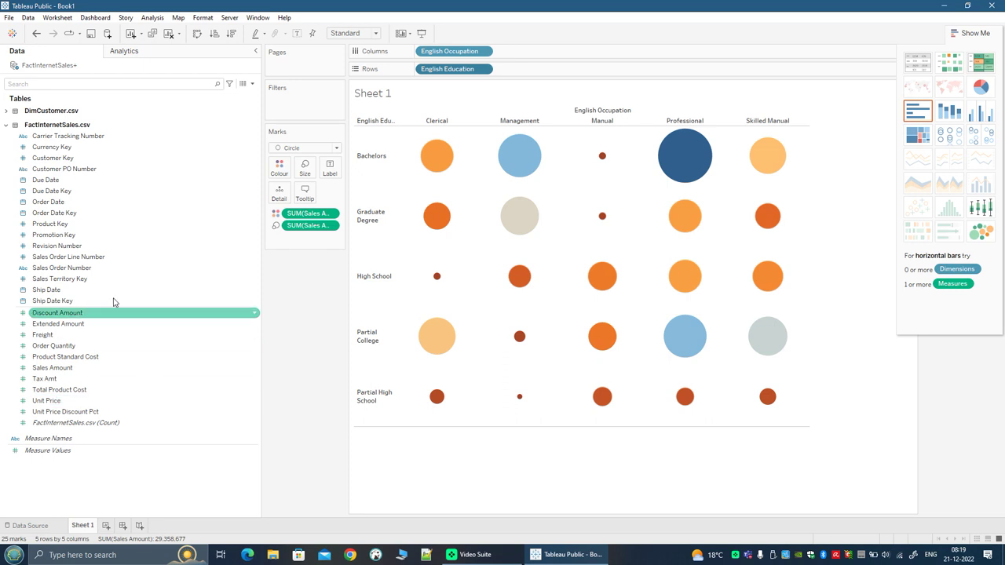
click(87, 127)
right_click(88, 127)
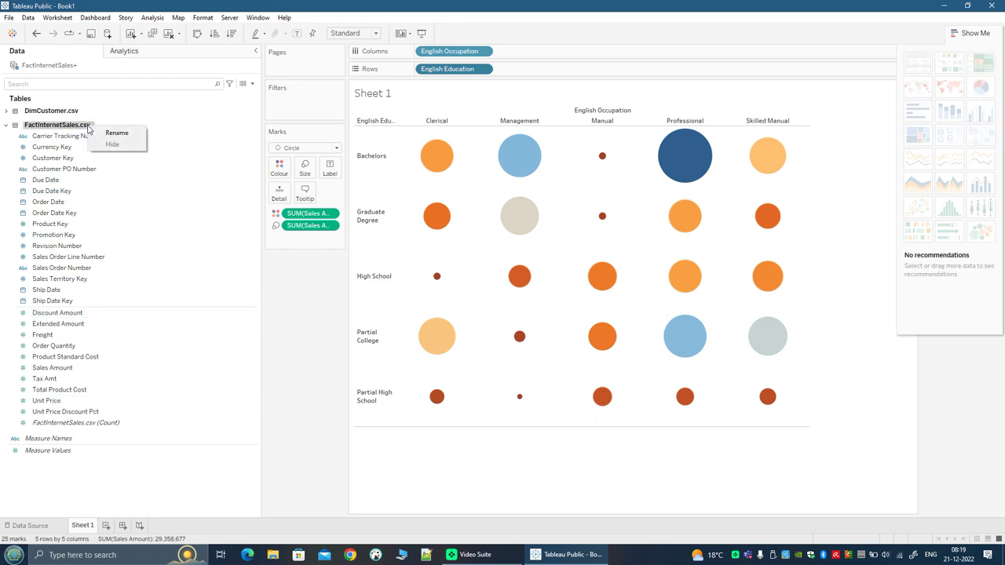
click(116, 133)
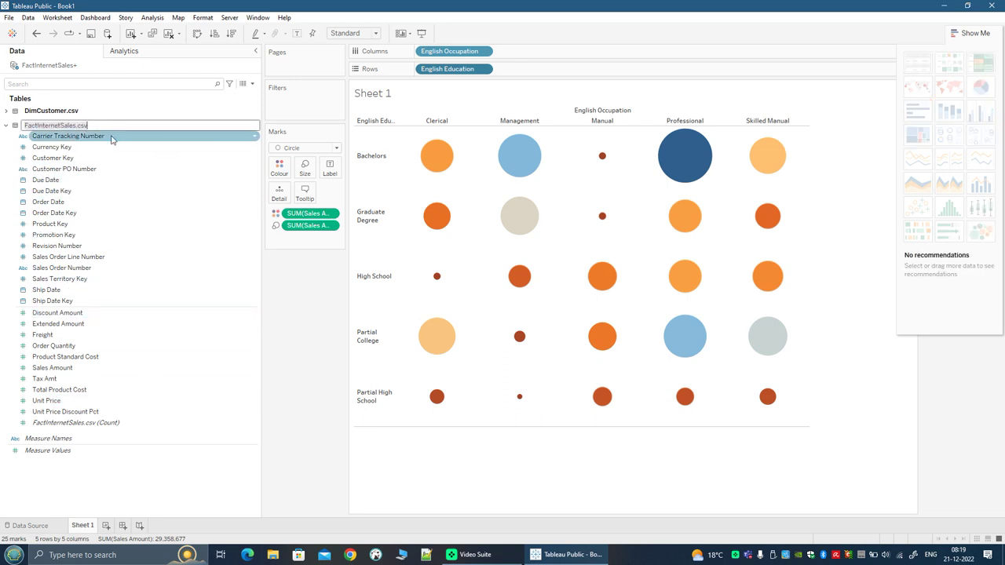
key(BackSpace)
key(BackSpace)
key(BackSpace)
click(305, 317)
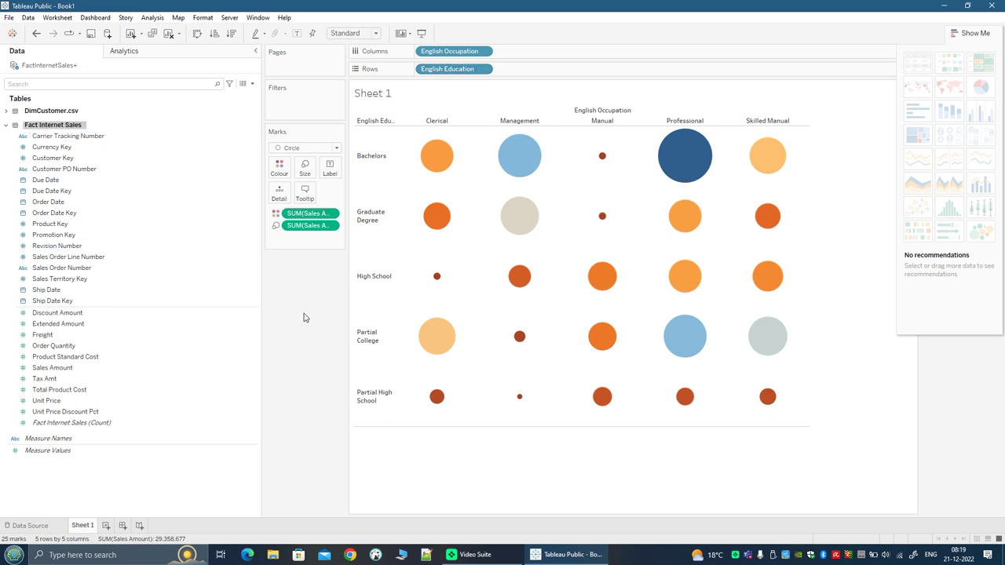
- Rename the DimCustomer.csv table as Dim Customer
click(7, 112)
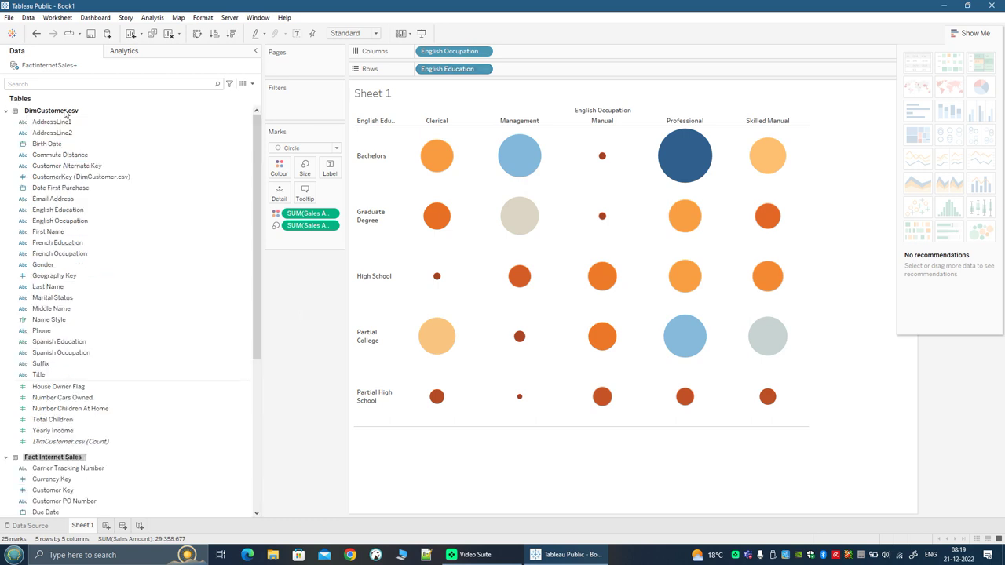
click(65, 112)
click(65, 111)
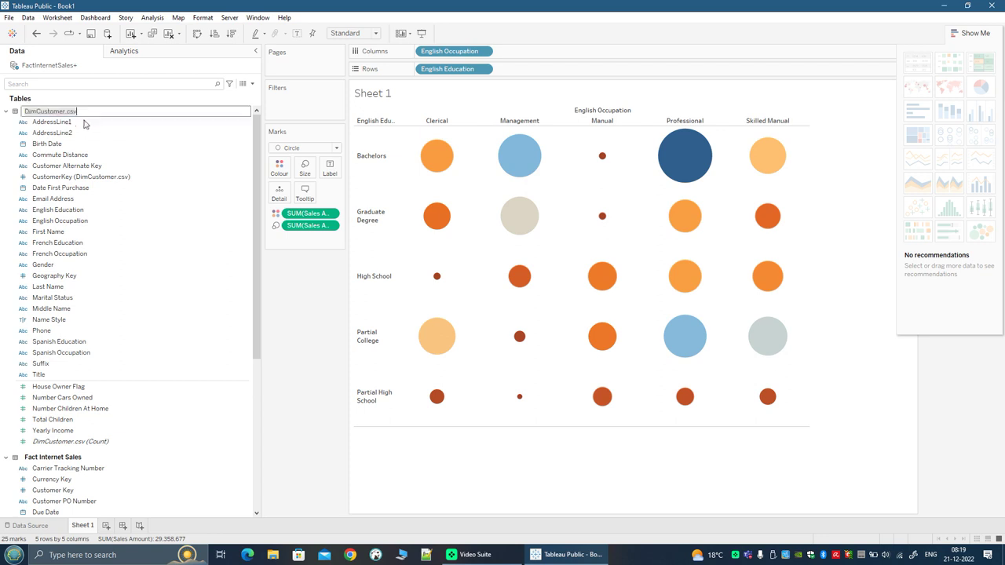
click(92, 113)
key(BackSpace)
key(BackSpace)
key(BackSpace)
key(BackSpace)
key(Left)
key(Left)
click(11, 125)
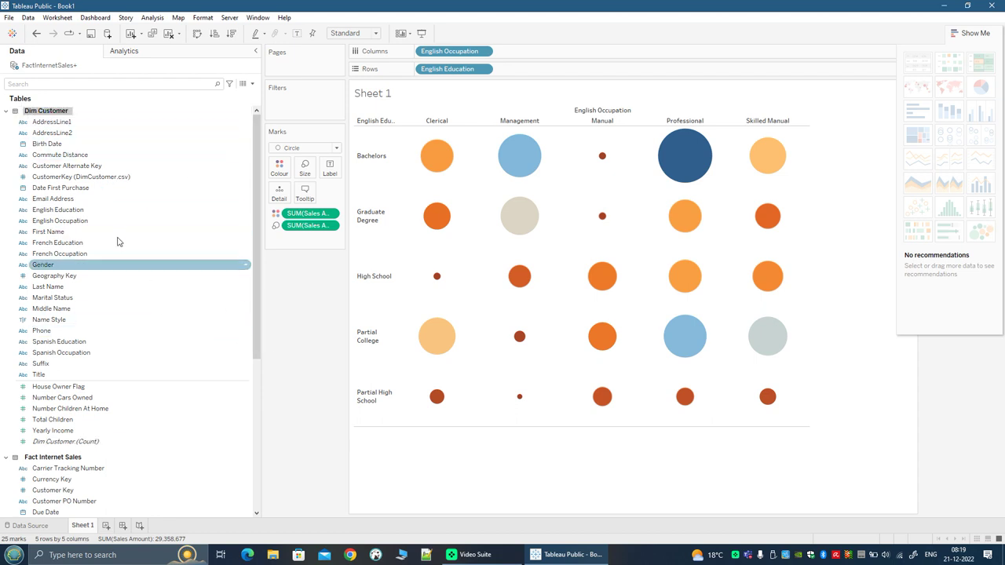
- Collapse both source tables in the field list, and expand Dim Customer again to examine its fields
click(5, 111)
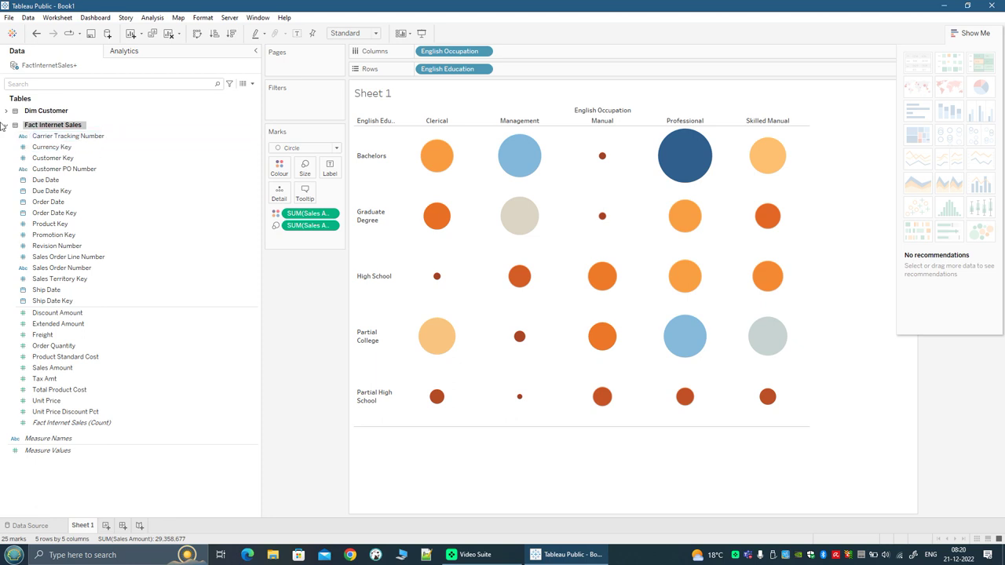
click(6, 126)
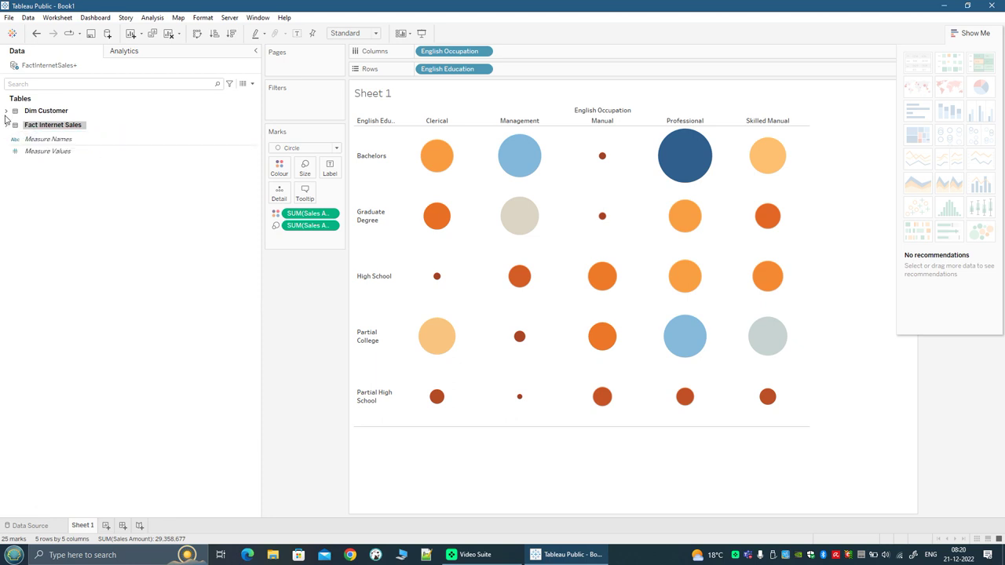
click(6, 111)
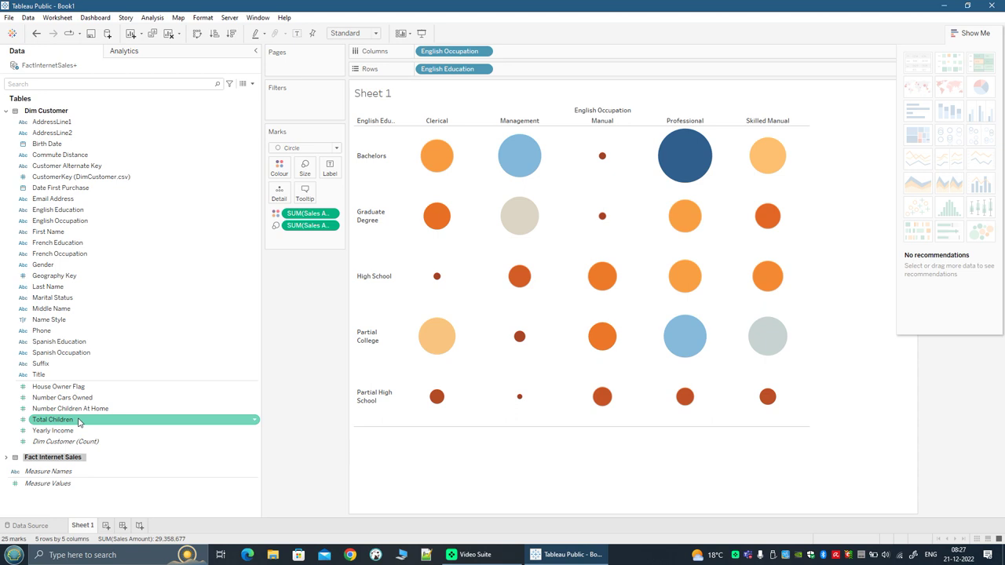
click(69, 179)
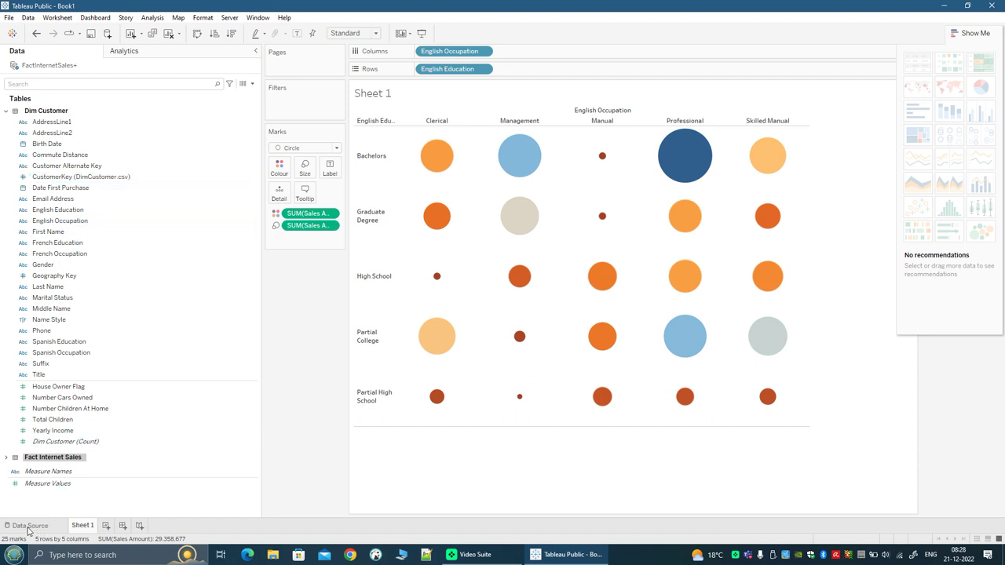
- Inspect the related key fields between Fact Internet Sales and Dim Customer in the data source, and return to Sheet 1
double_click(130, 453)
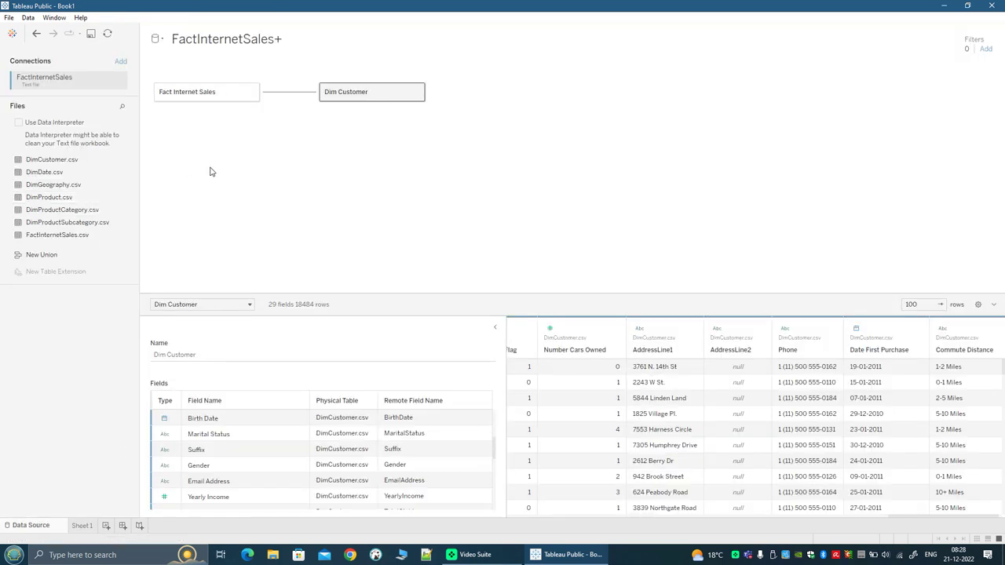
mouse_move(281, 97)
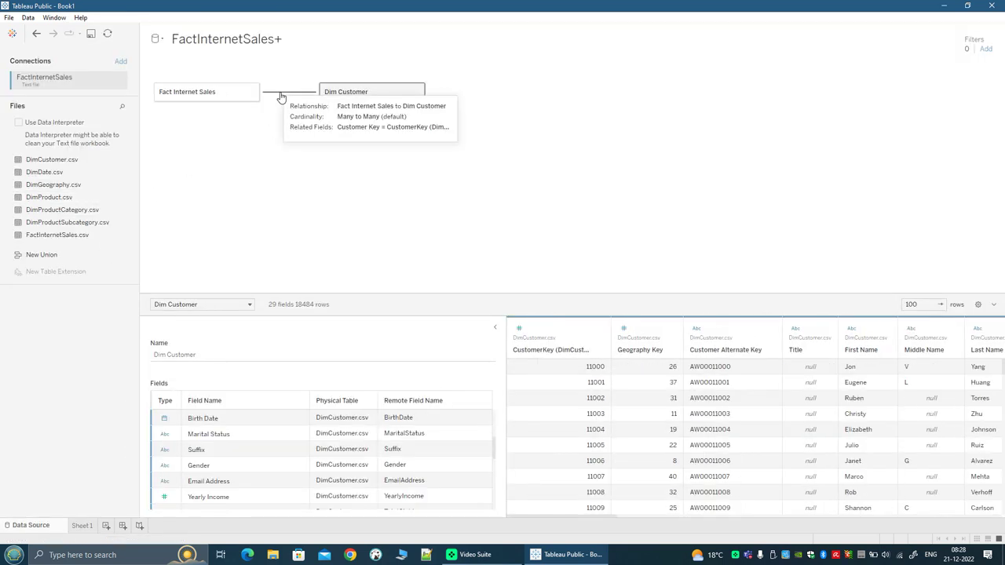
click(281, 97)
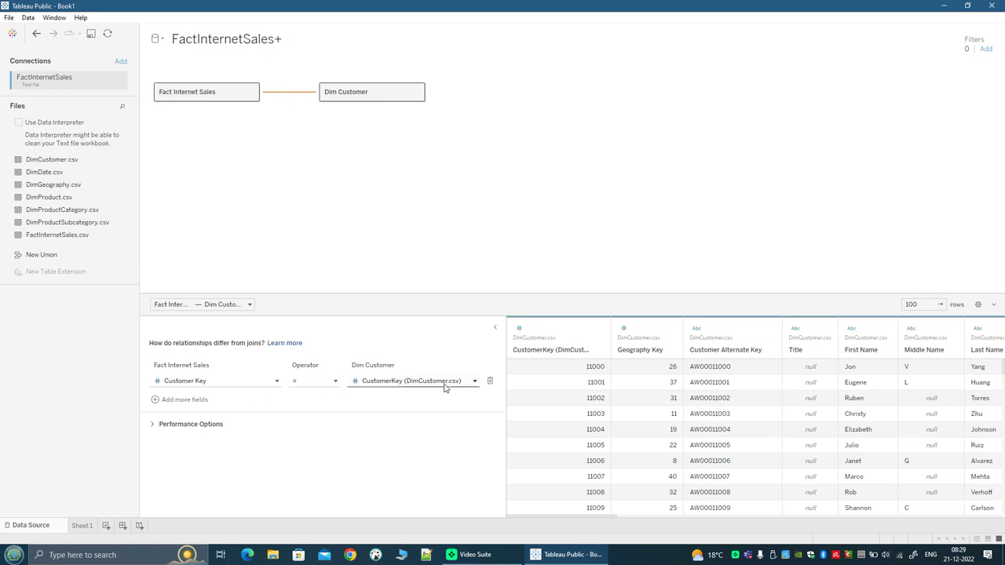
mouse_move(305, 96)
click(82, 525)
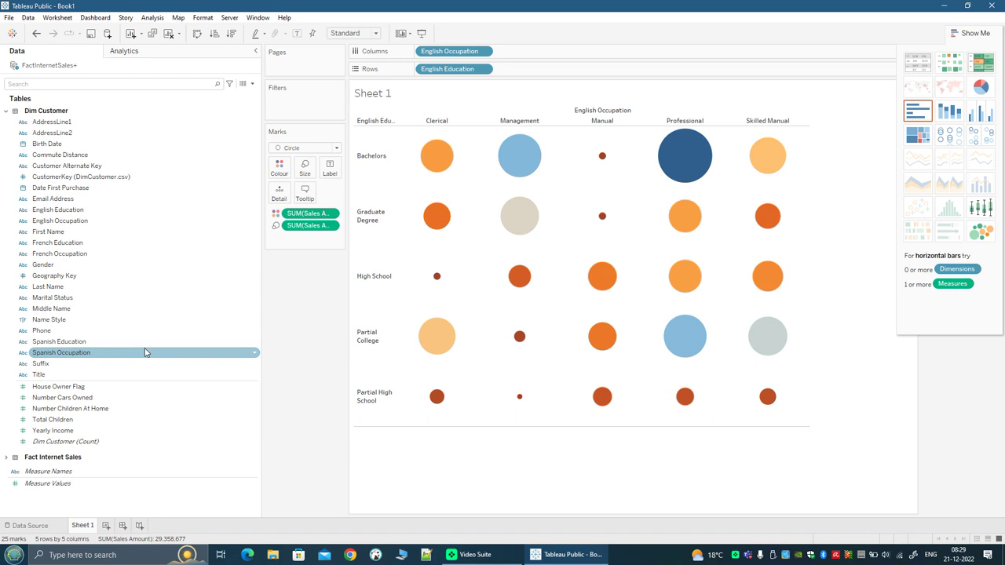
- Convert the Revision Number field in Fact Internet Sales to a measure, and convert it back to a dimension
click(6, 459)
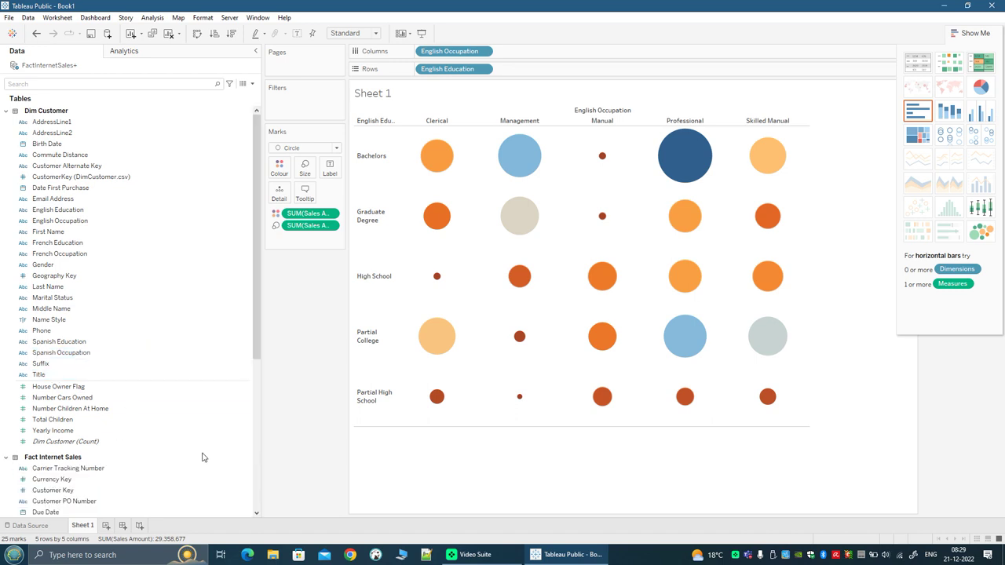
scroll(202, 456, down, 8)
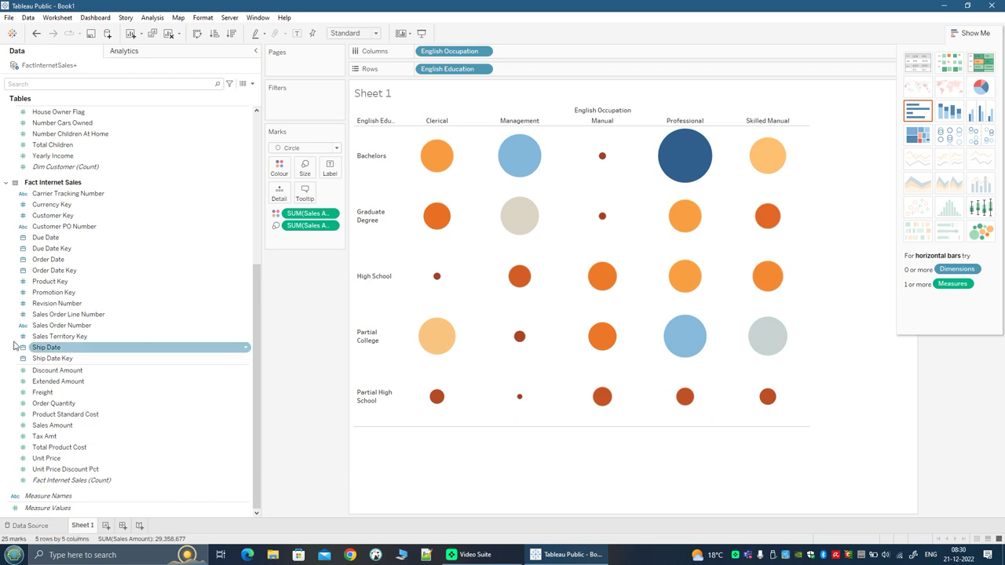
click(45, 361)
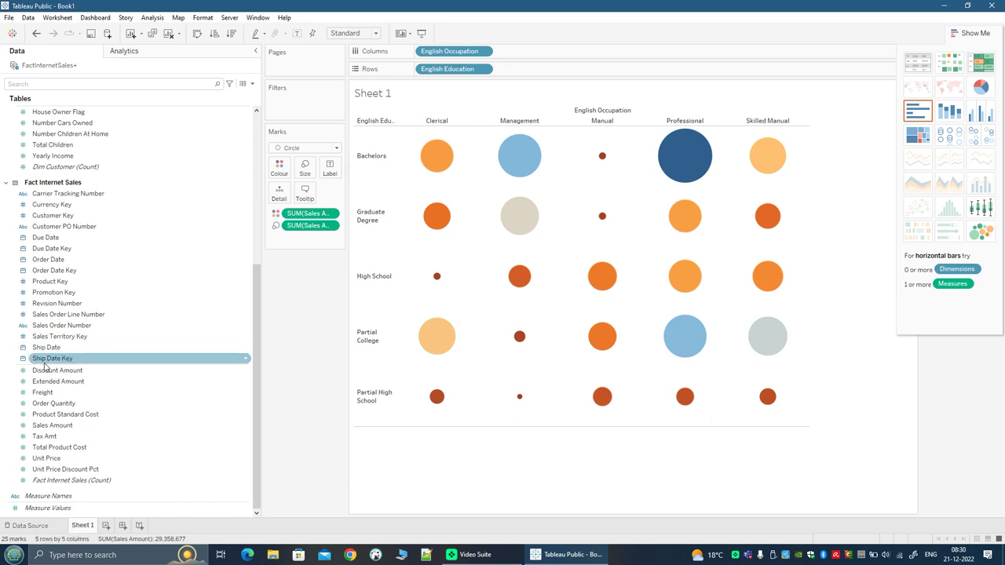
click(50, 304)
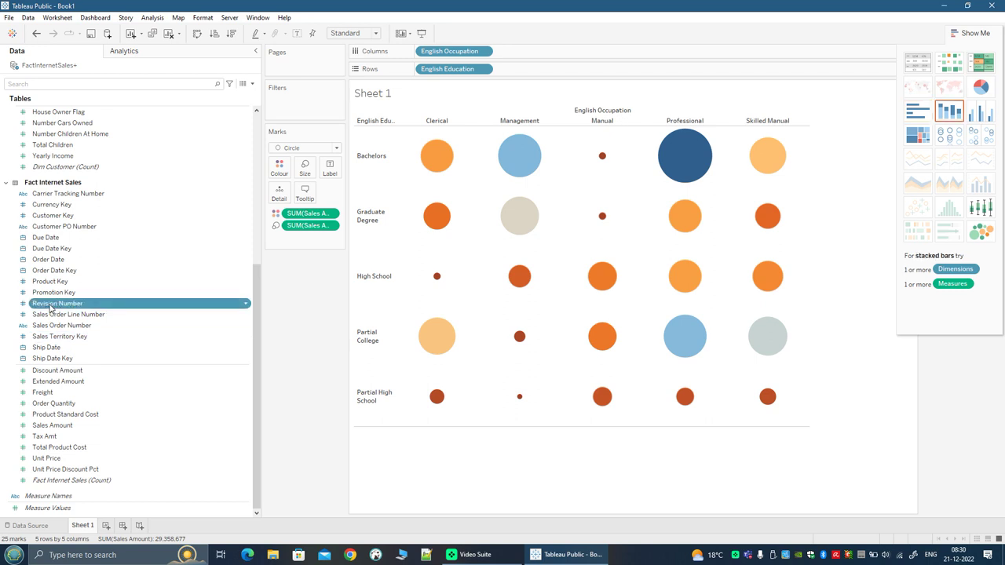
ctrl+click(73, 415)
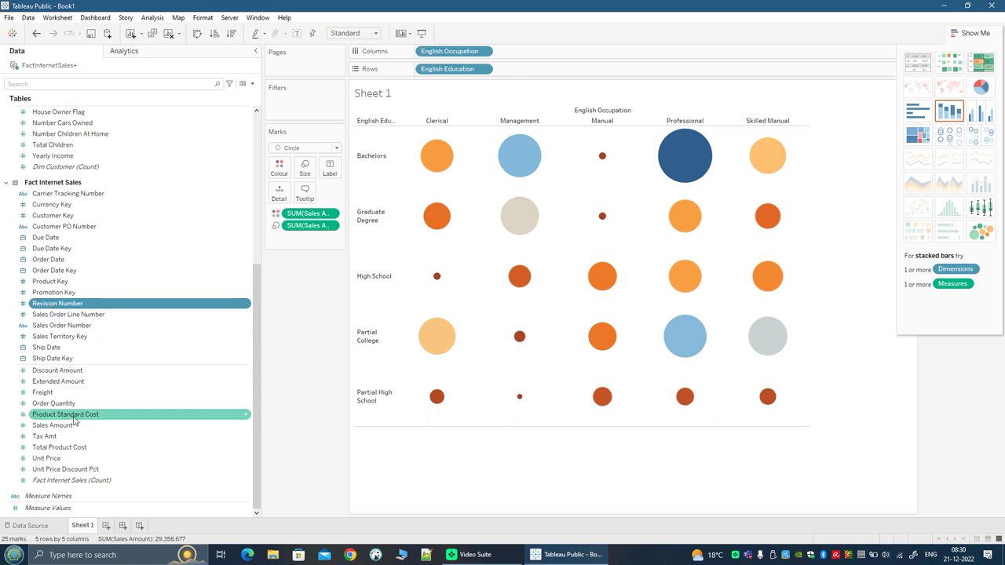
ctrl+click(73, 420)
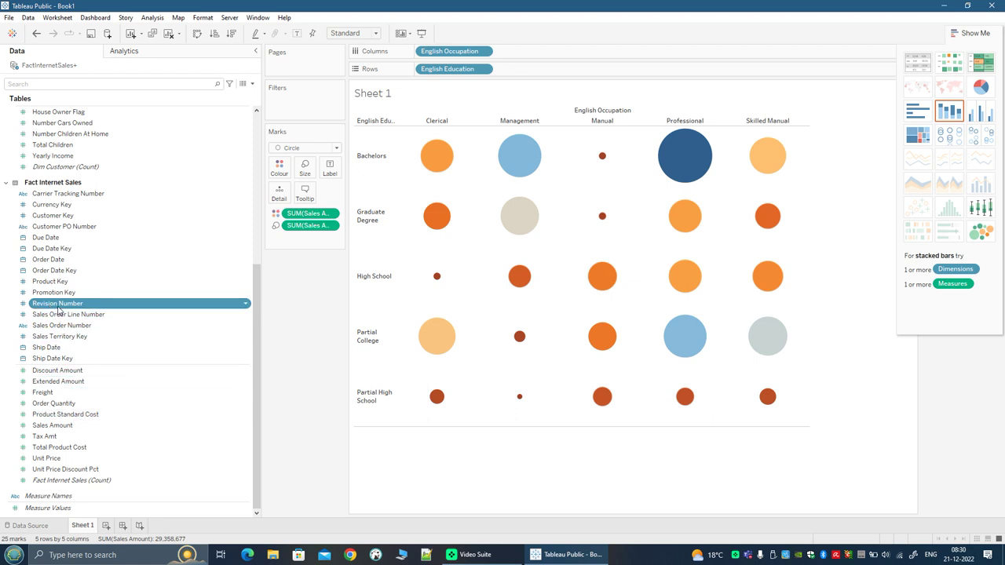
right_click(60, 306)
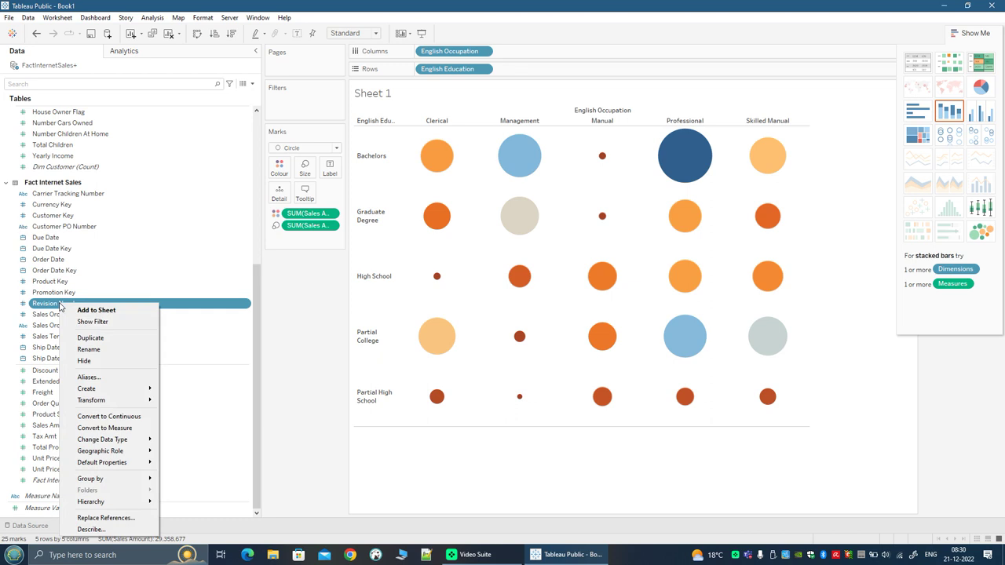
click(107, 428)
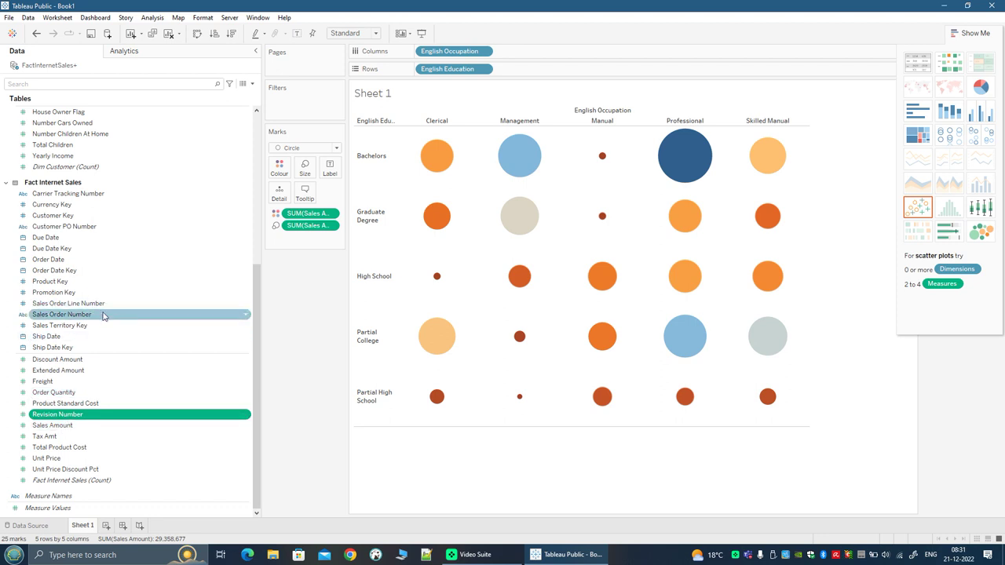
right_click(56, 418)
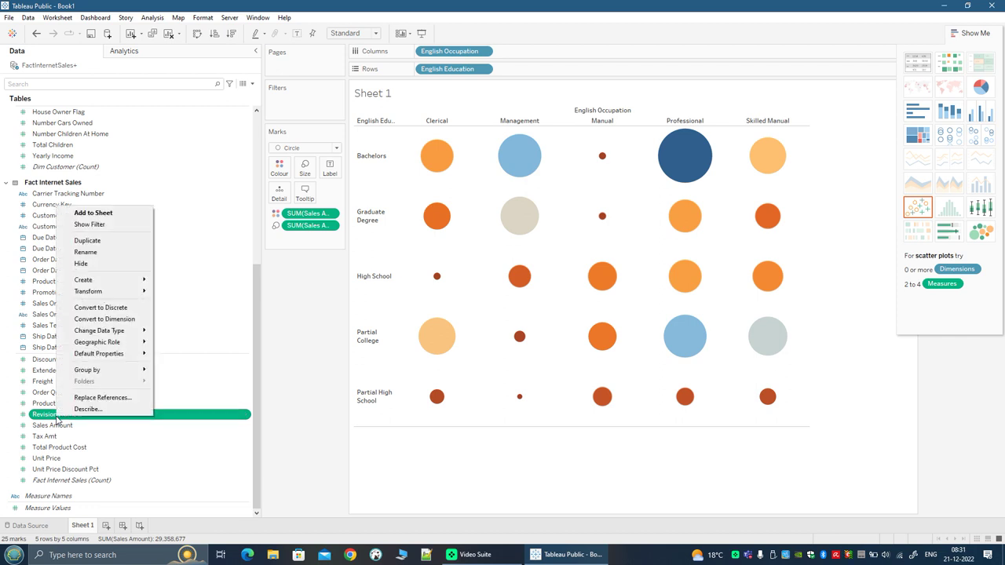
click(111, 319)
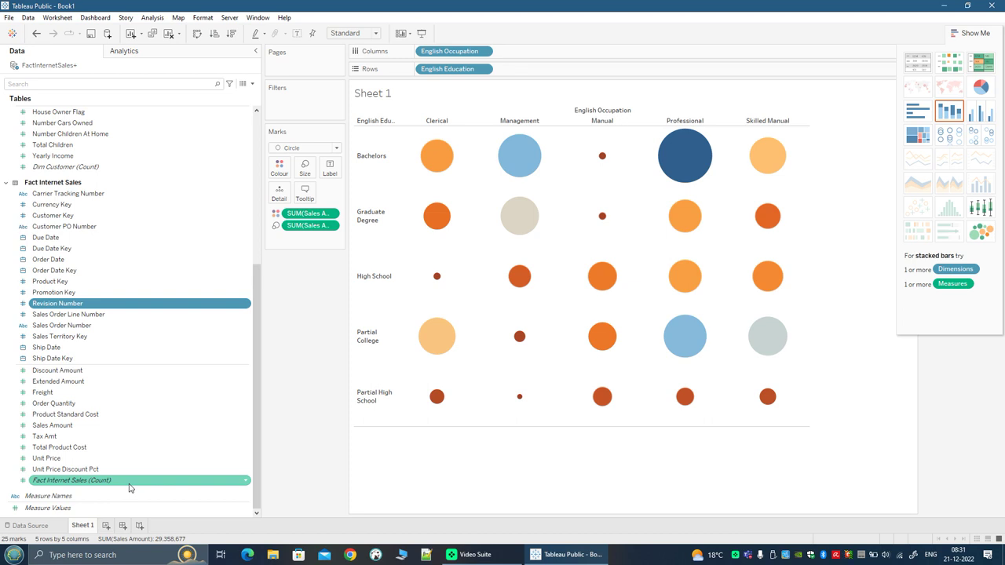
- Clear Sheet 1 by removing the Sales Amount marks, English Education and English Occupation, and hide the chart suggestions
scroll(130, 488, up, 9)
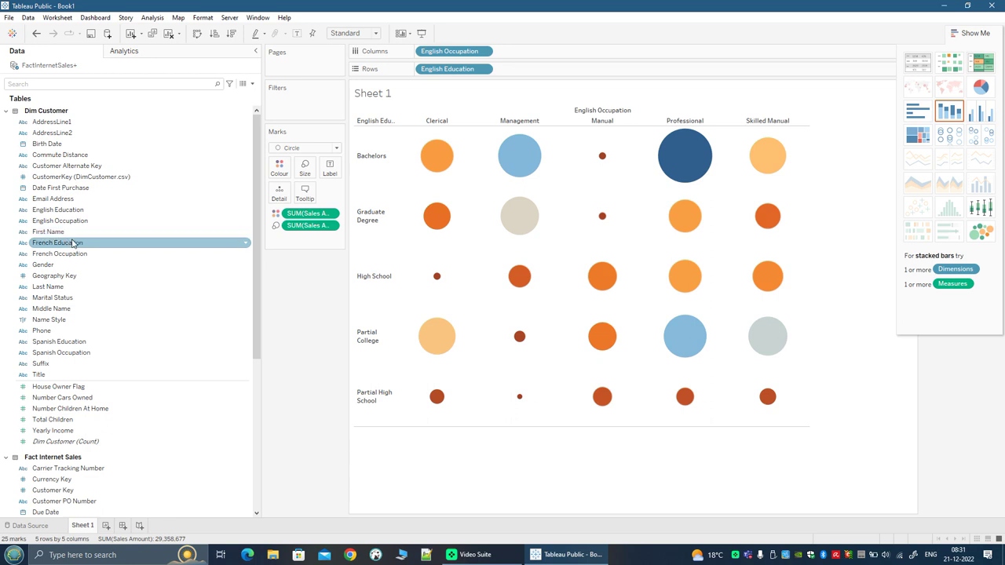
drag(299, 229, 149, 246)
drag(452, 69, 456, 197)
drag(449, 51, 481, 300)
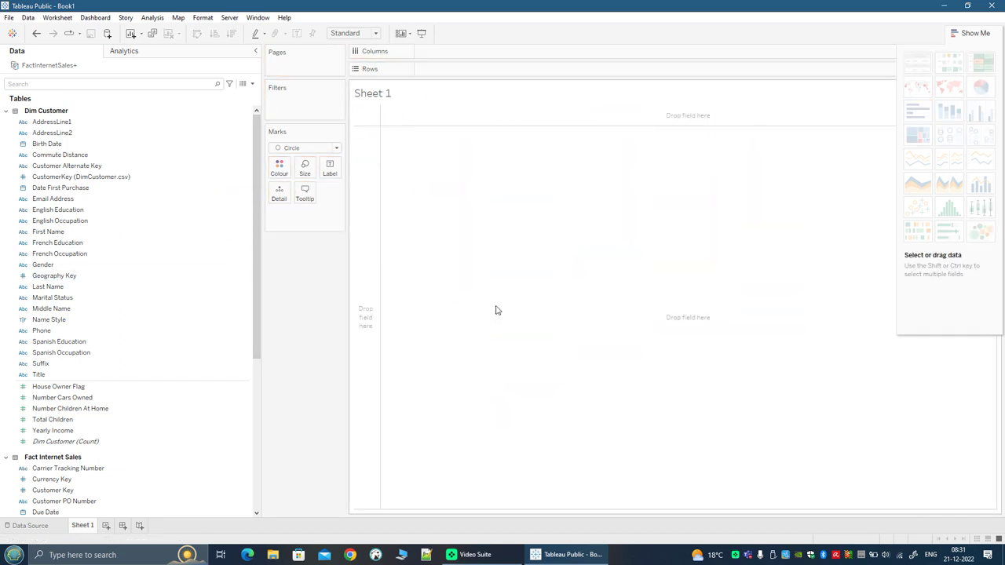
click(972, 33)
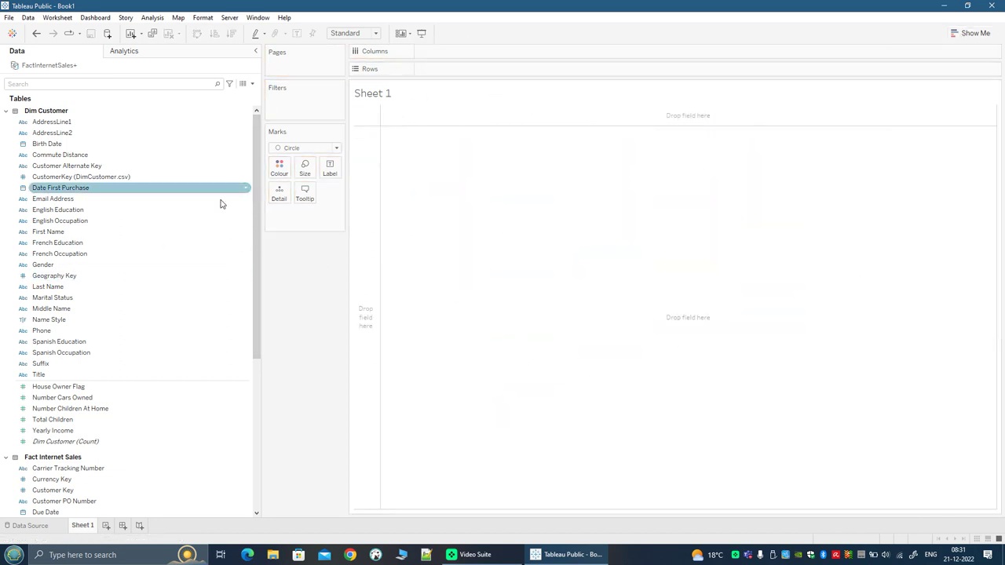
- Add Sales Amount from Fact Internet Sales to the empty sheet and display it as a text table
scroll(216, 433, down, 8)
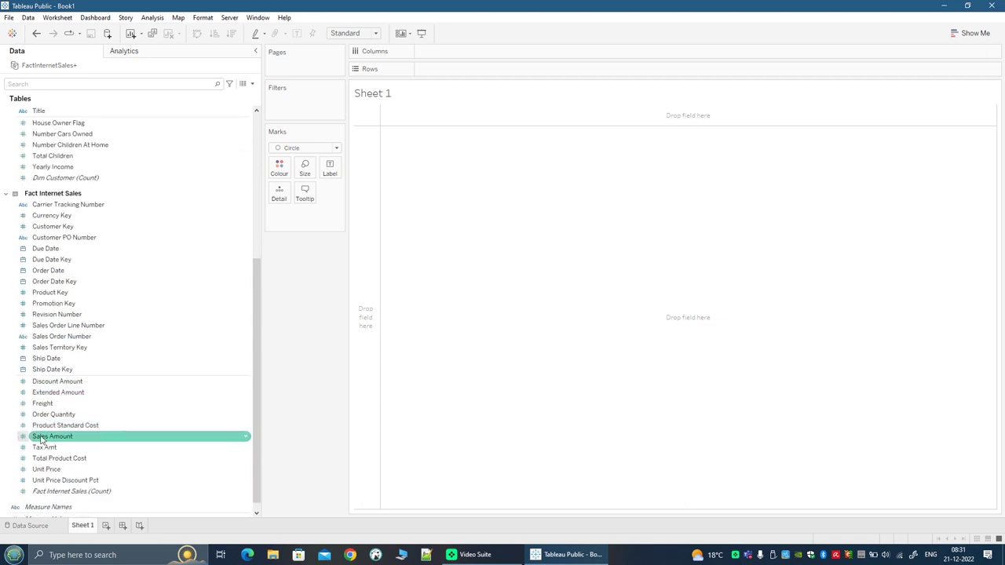
drag(55, 436, 591, 387)
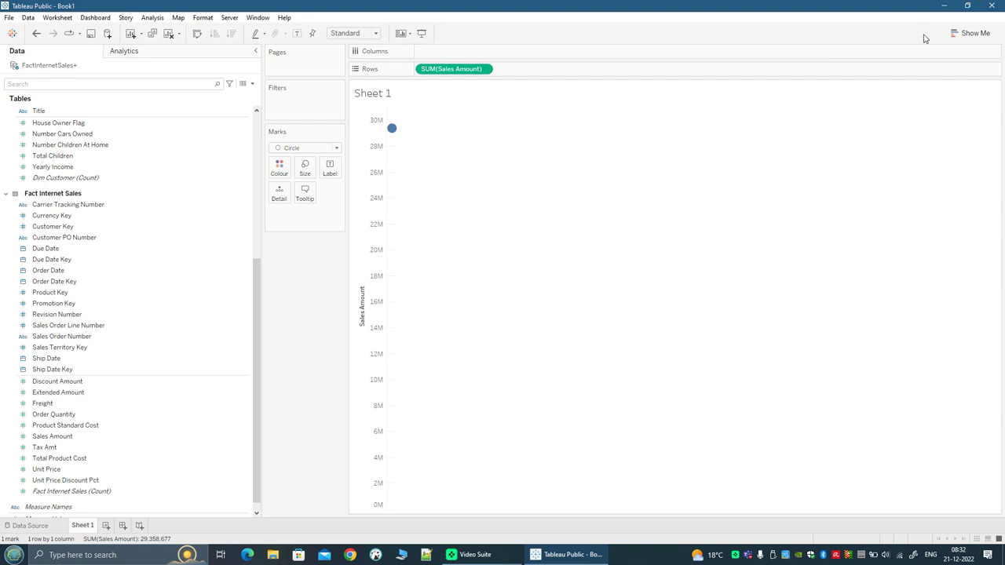
click(972, 33)
click(917, 63)
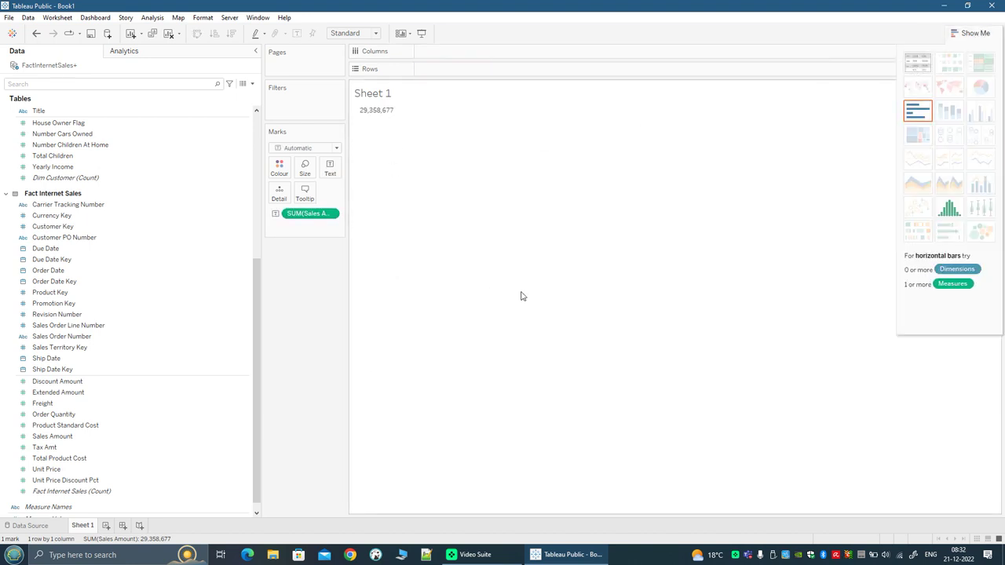
click(31, 450)
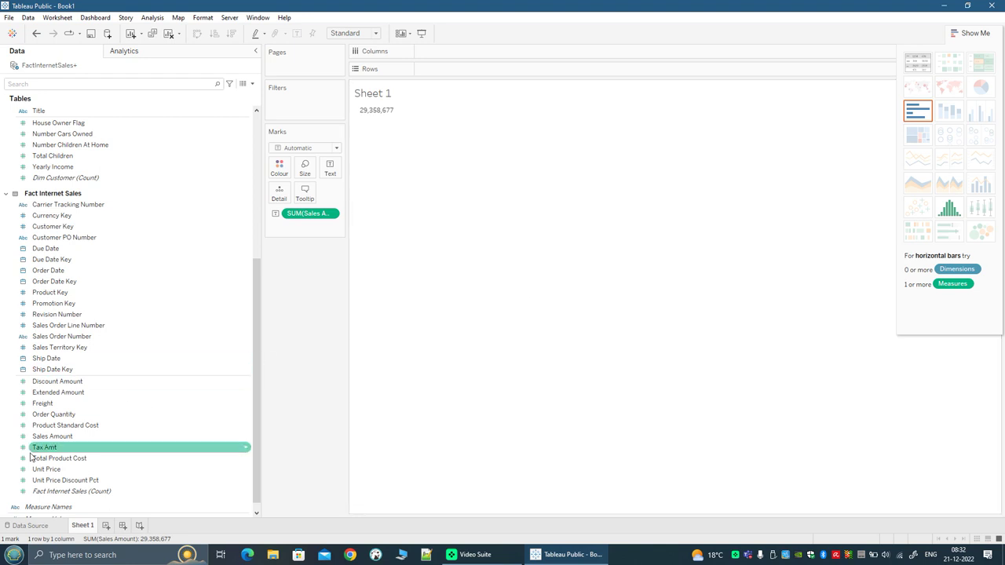
click(40, 438)
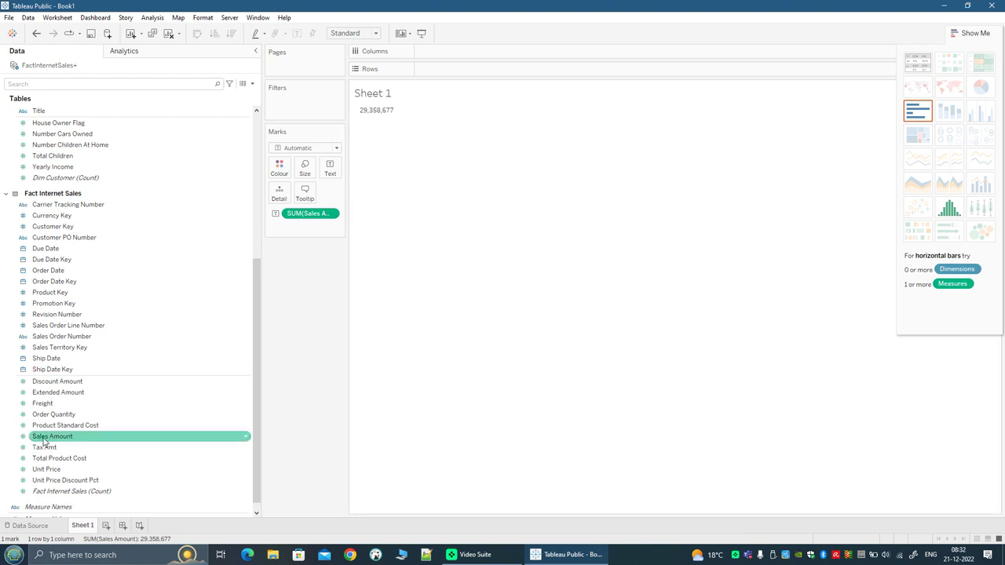
click(338, 271)
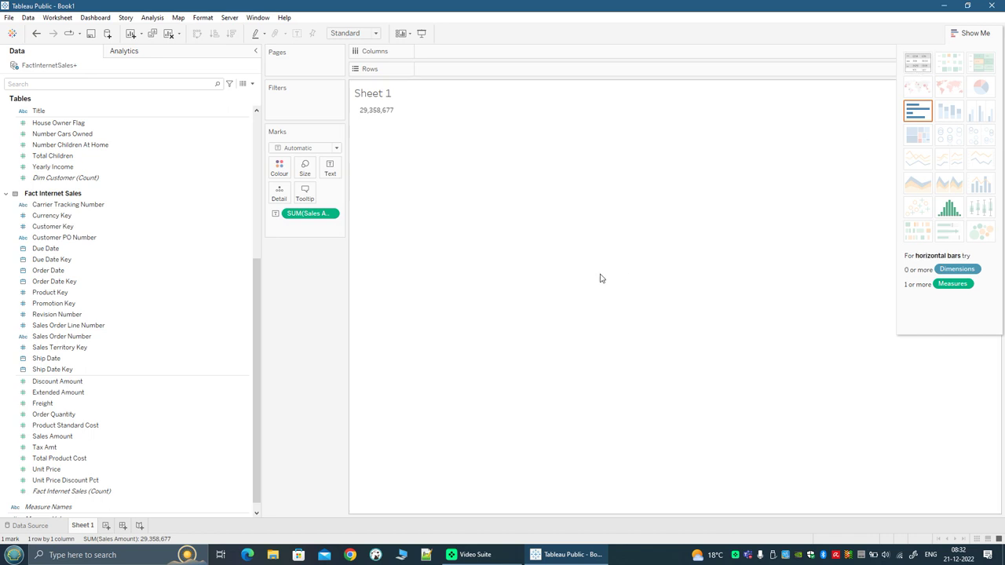
- Remove Sales Amount from the sheet, and list Dim Customer's First Name values as rows
mouse_move(366, 111)
drag(308, 215, 108, 455)
scroll(88, 375, up, 2)
scroll(88, 375, up, 3)
scroll(88, 376, up, 1)
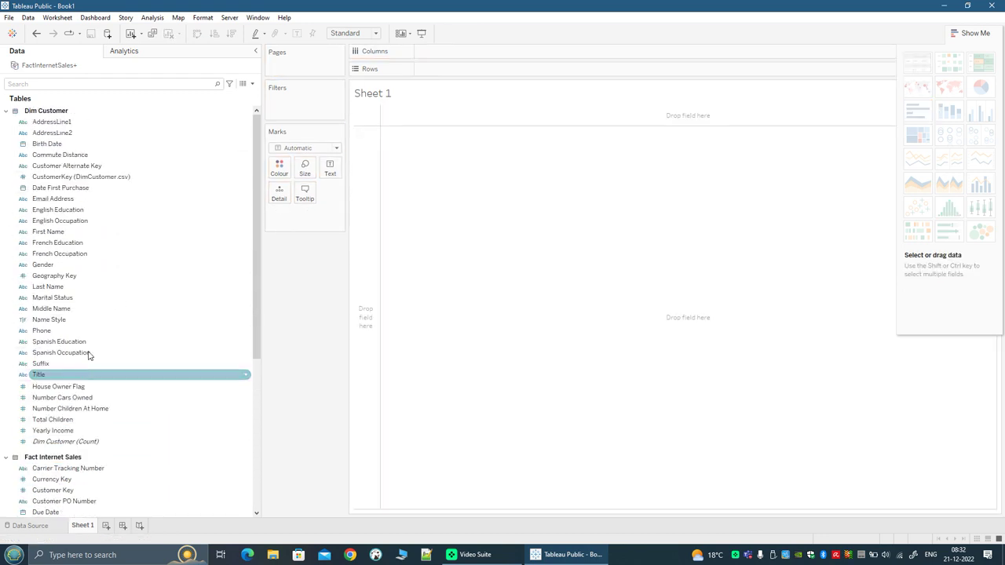
click(54, 234)
double_click(53, 234)
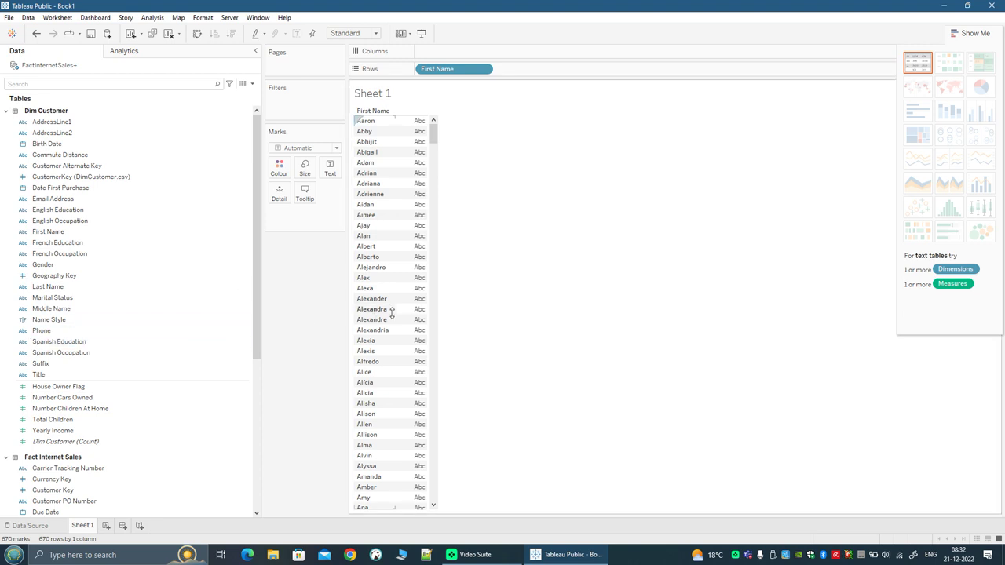
scroll(389, 147, down, 4)
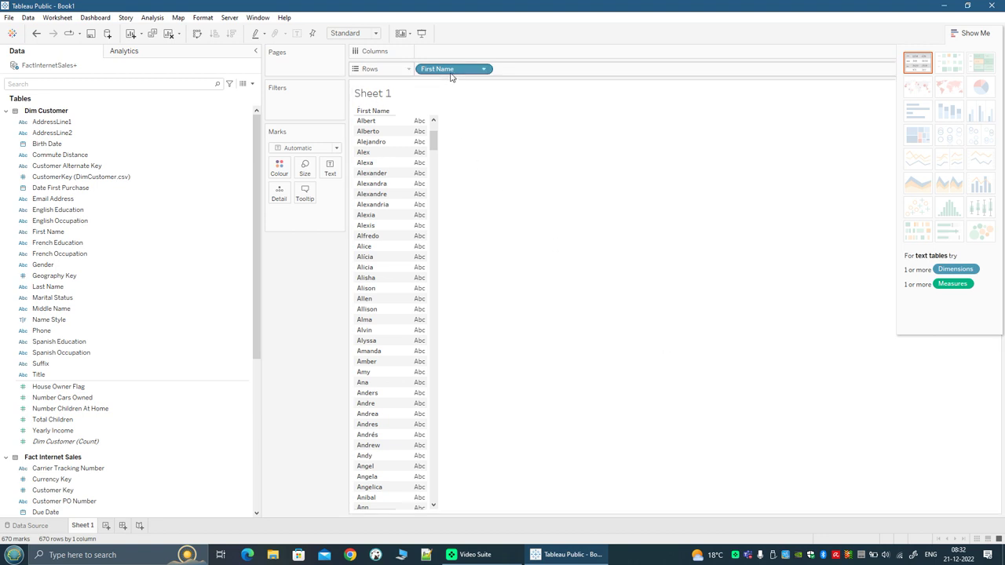
- Remove the First Name field from the sheet's rows
drag(452, 74, 174, 299)
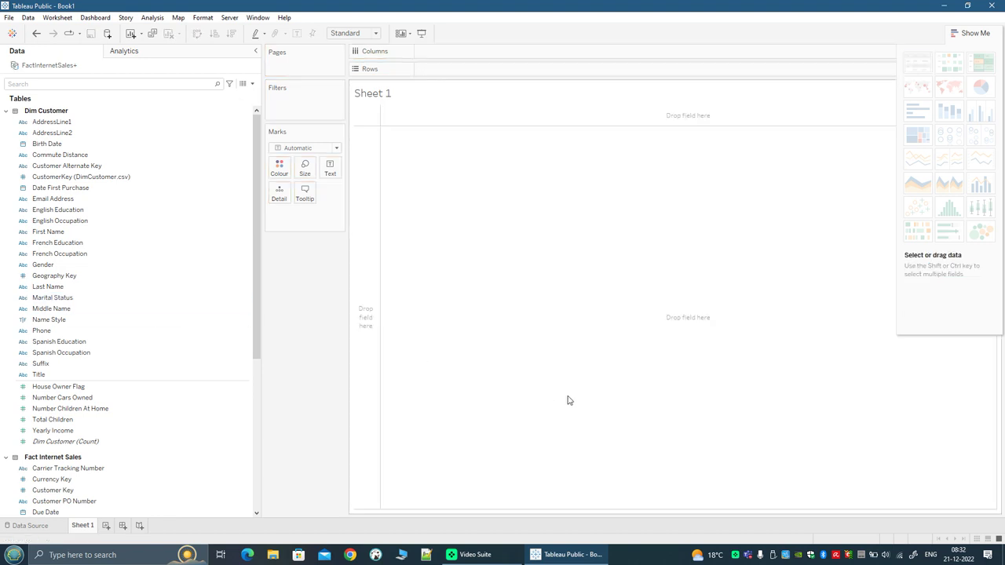
click(178, 385)
click(161, 282)
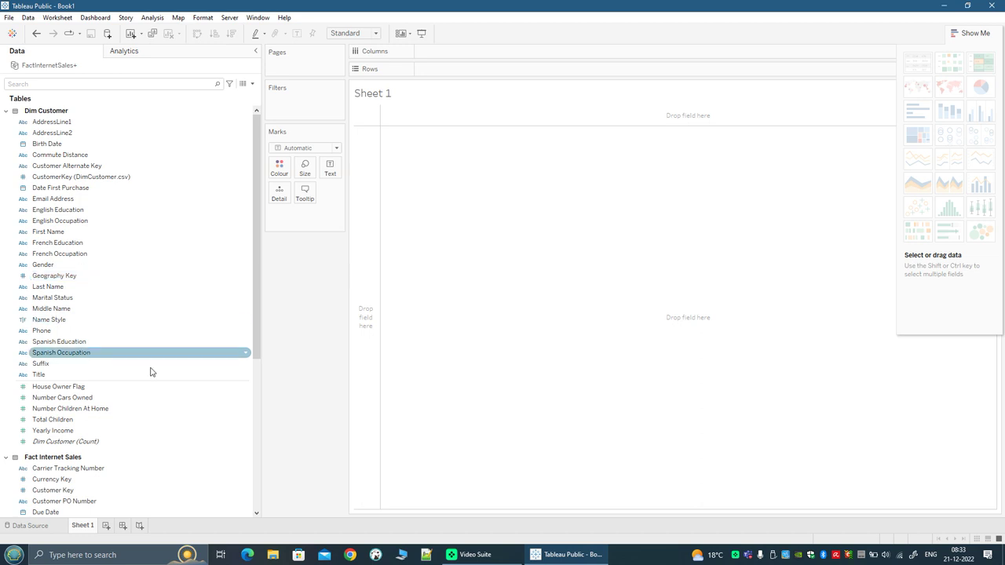
- Place Sales Amount from Fact Internet Sales on the sheet and show the aggregated measure as a text table
scroll(155, 385, down, 7)
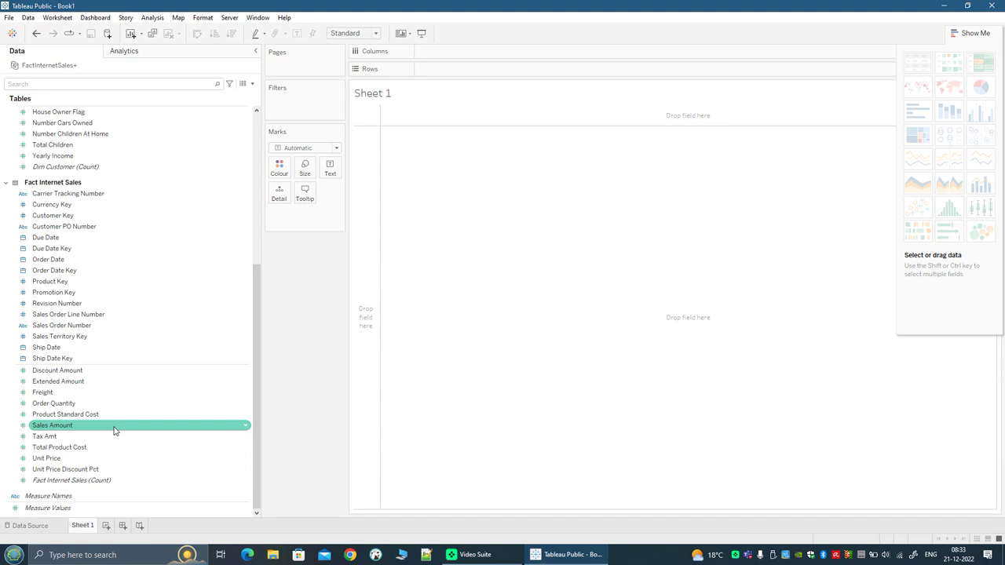
drag(114, 430, 629, 427)
click(917, 62)
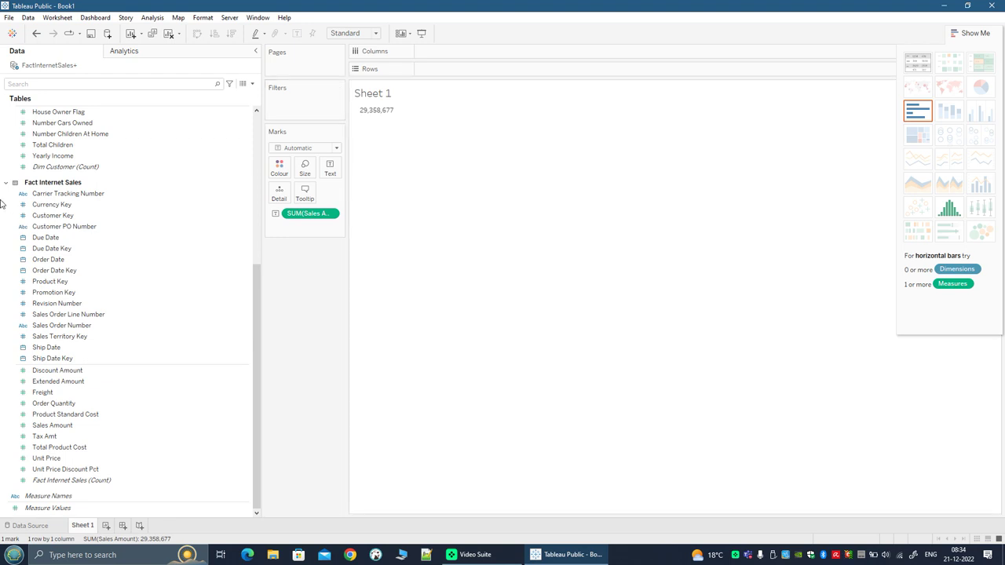
click(49, 425)
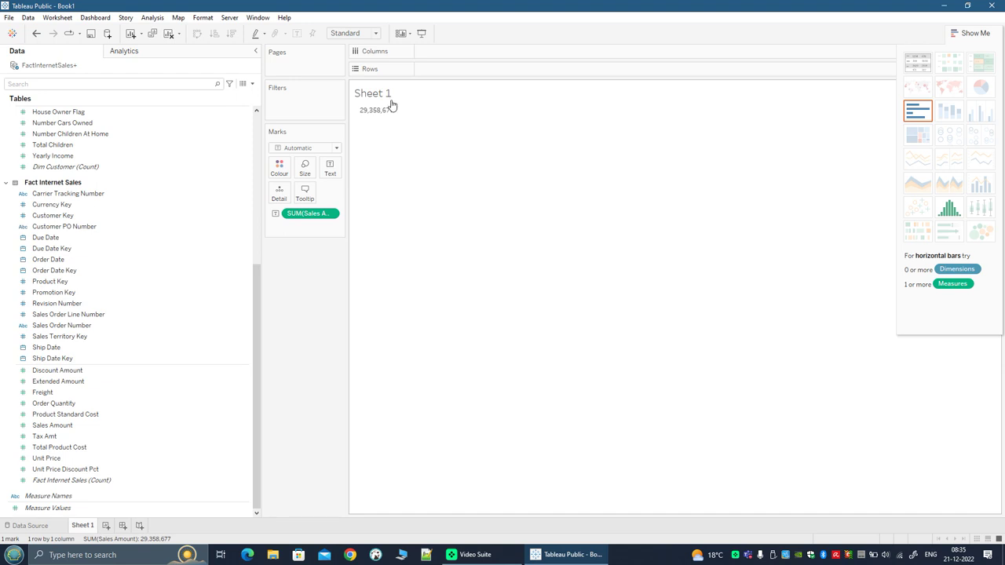
- View the data behind the Sales Amount mark and examine its individual Fact Internet Sales rows
mouse_move(371, 114)
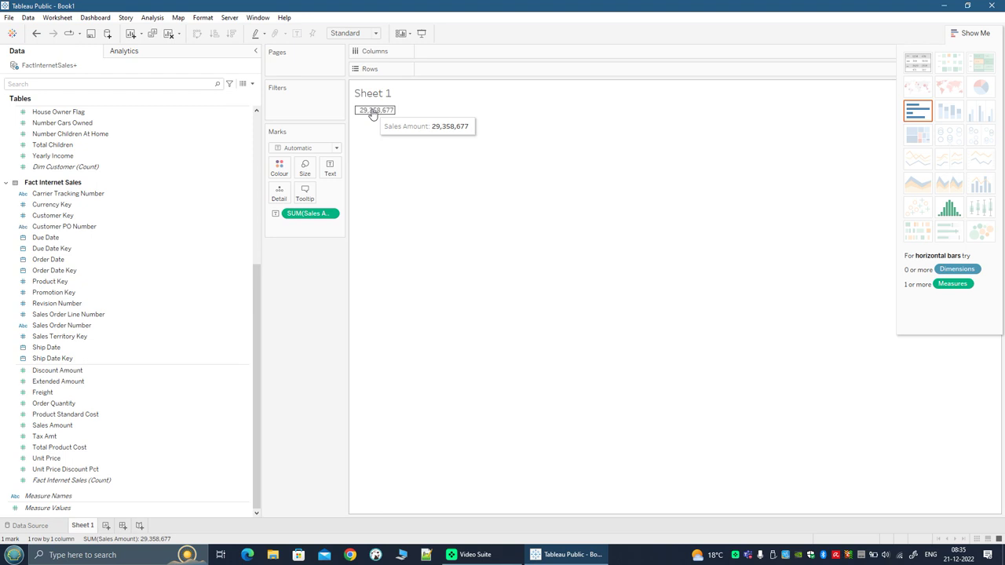
right_click(375, 115)
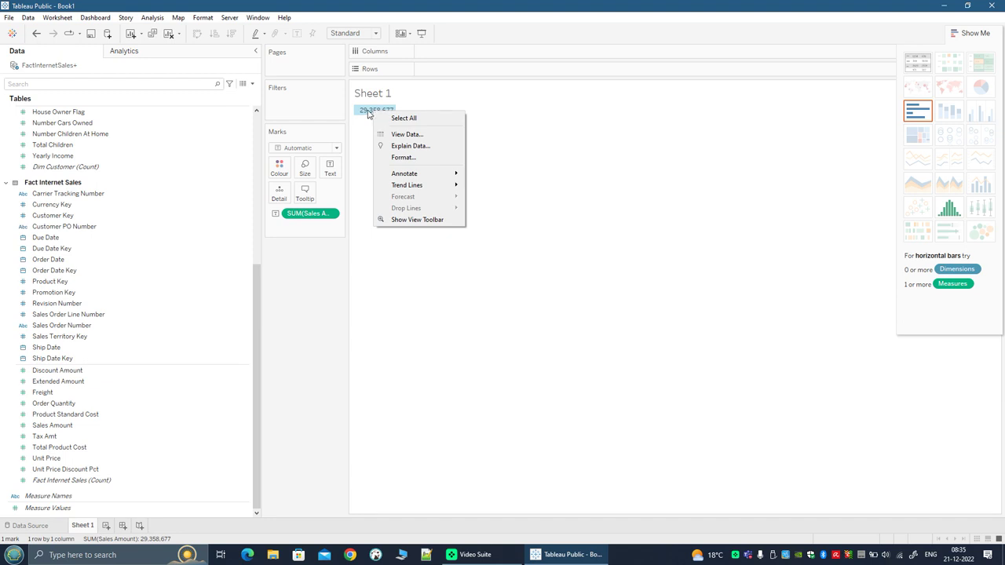
click(408, 134)
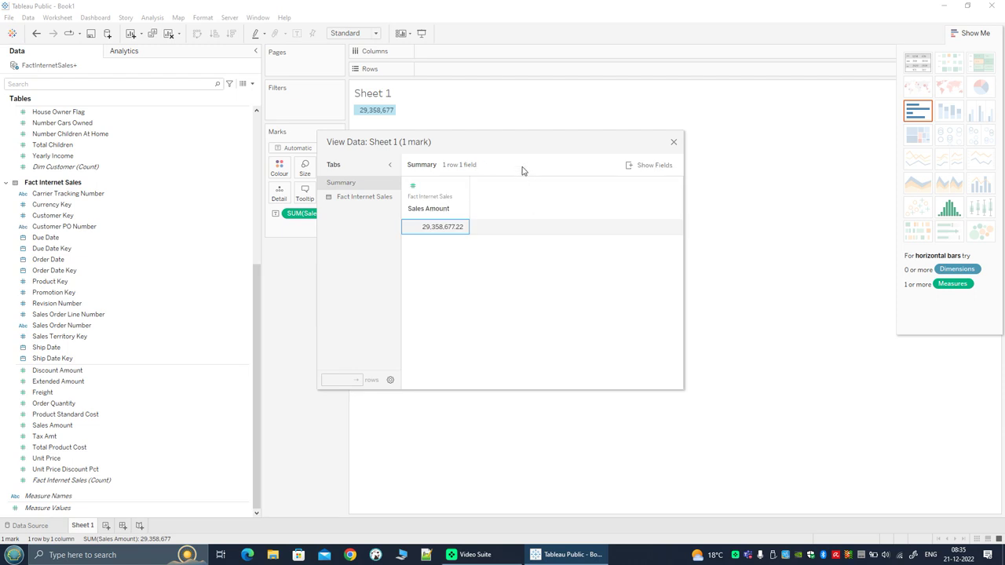
drag(521, 139, 636, 178)
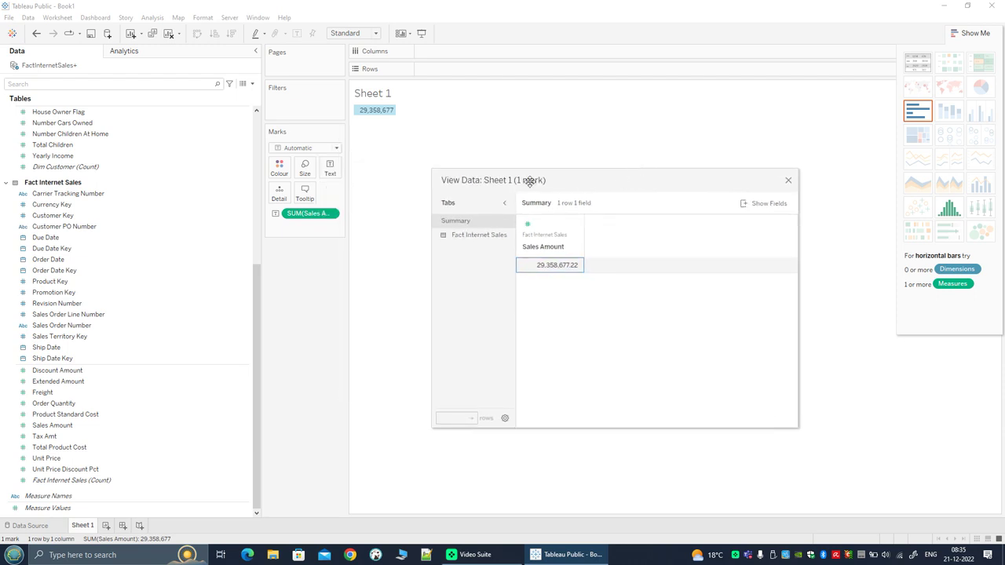
click(475, 236)
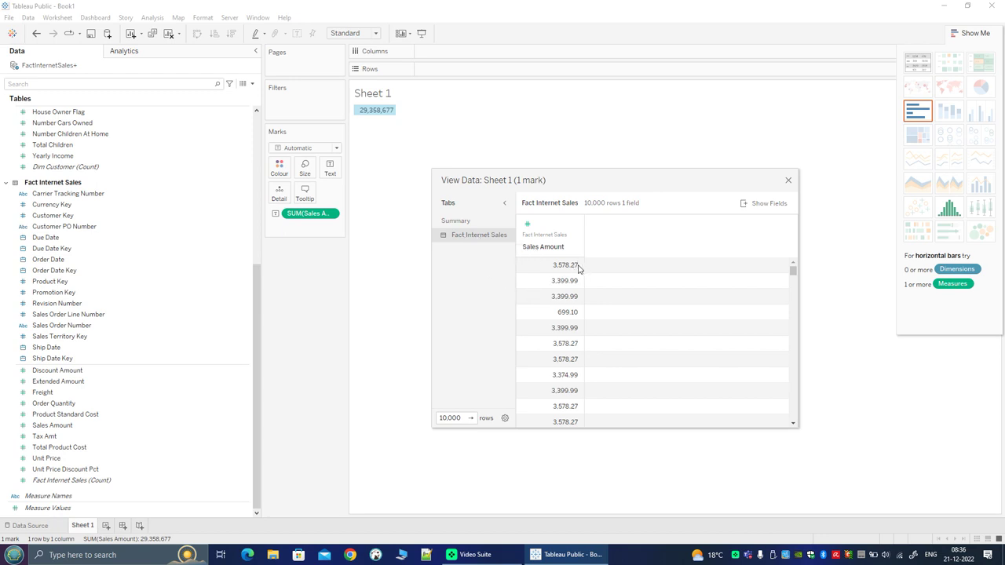
scroll(576, 343, down, 2)
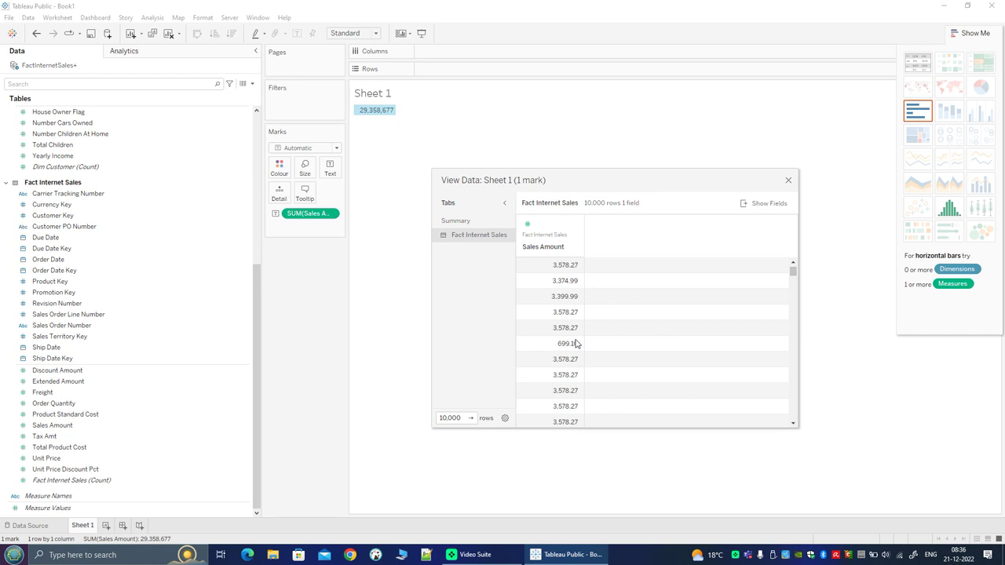
scroll(576, 343, down, 2)
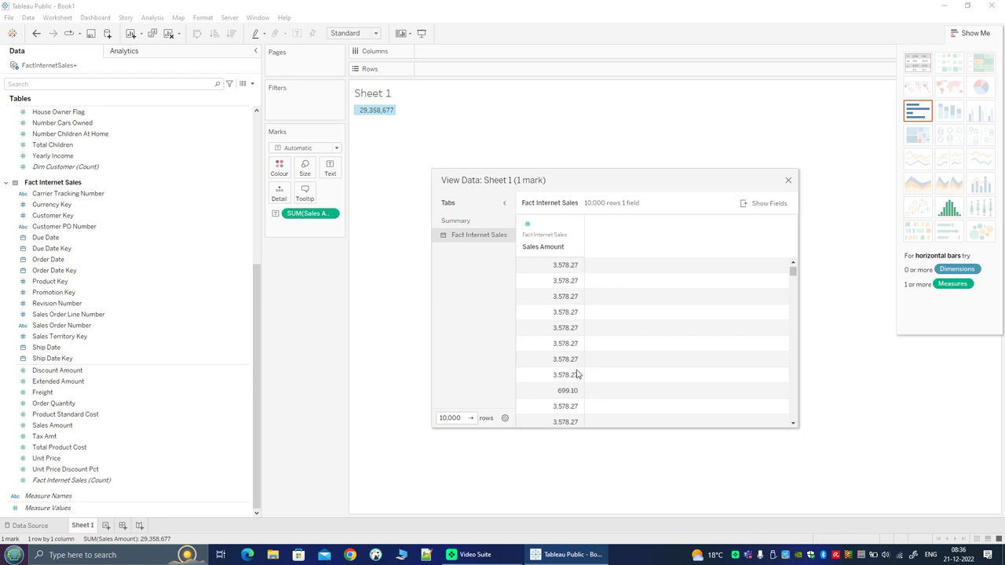
scroll(577, 374, down, 2)
click(788, 181)
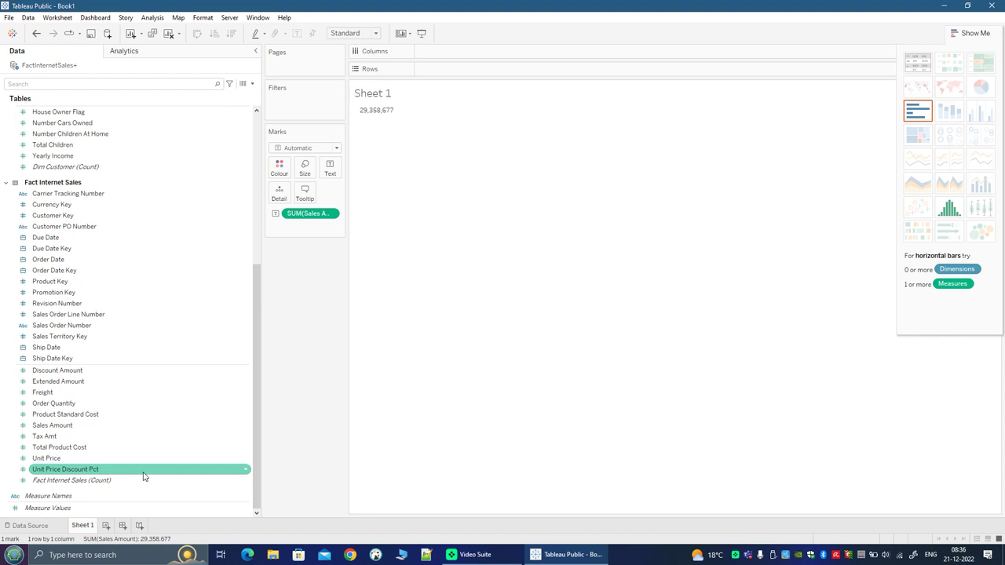
- Break Sales Amount down by Dim Customer's English Occupation in the rows, and remove the field again
scroll(144, 476, up, 6)
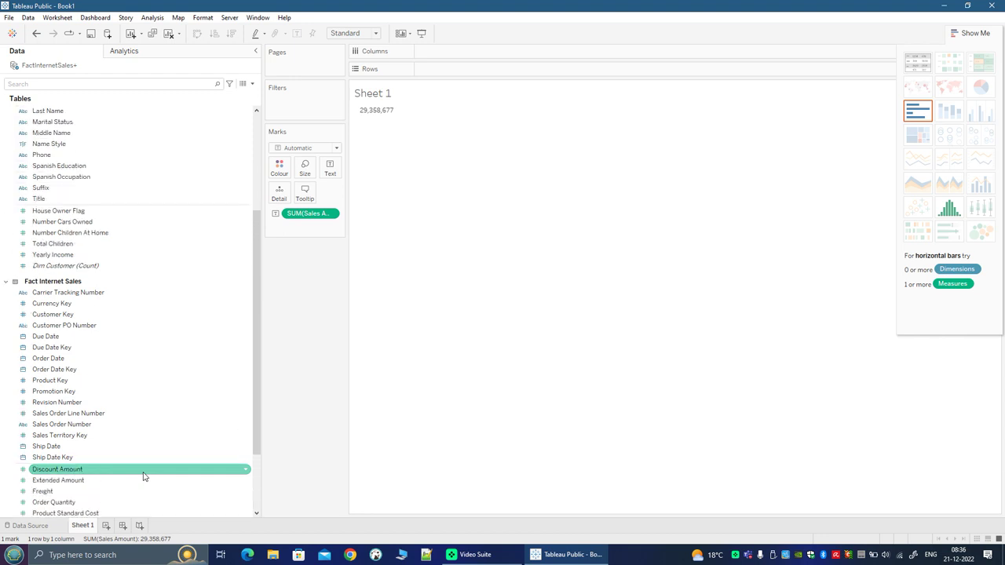
scroll(107, 157, up, 3)
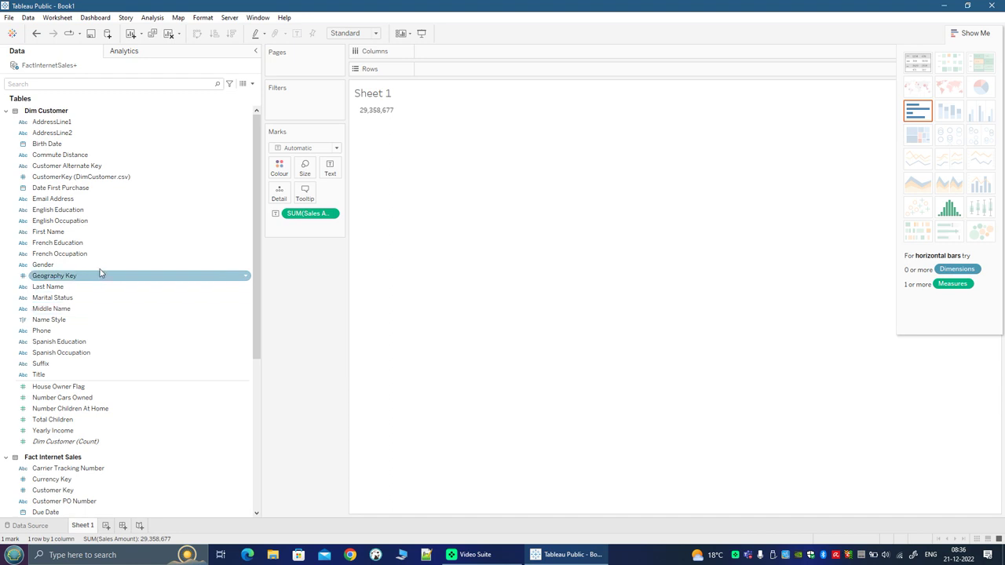
double_click(63, 225)
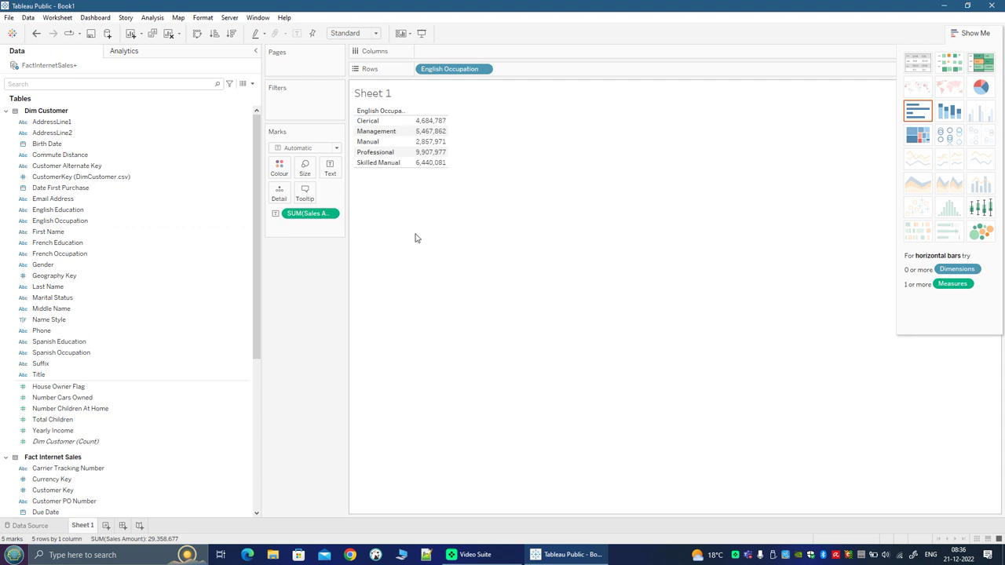
mouse_move(438, 132)
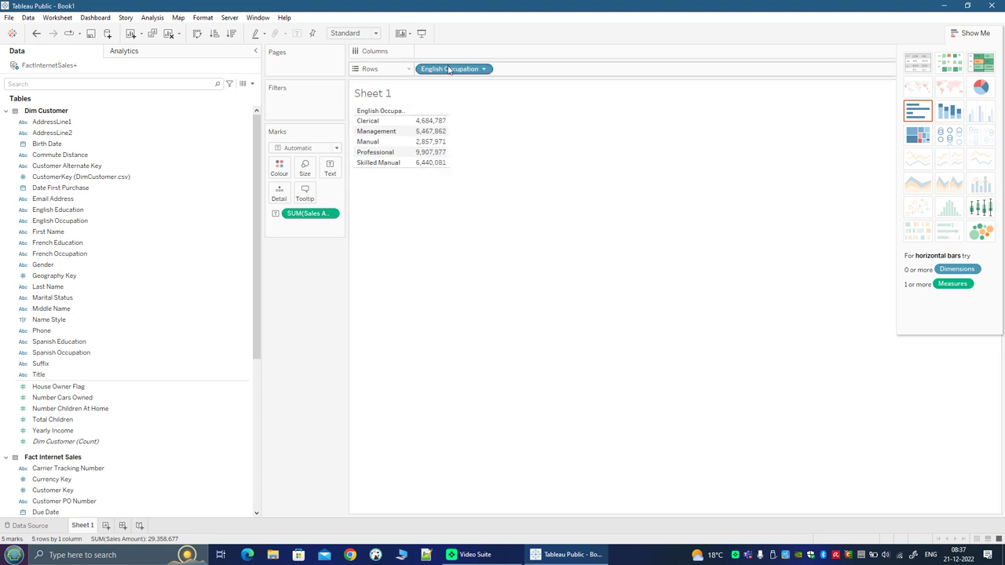
drag(449, 69, 119, 211)
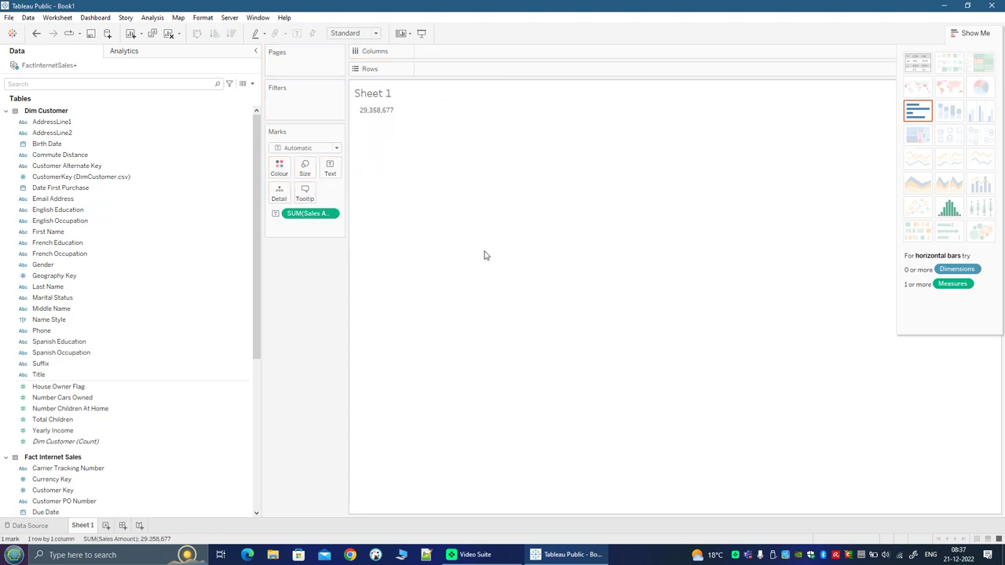
- Split Sales Amount by English Occupation and, in its place, by English Education, clearing each field from the rows again
mouse_move(387, 115)
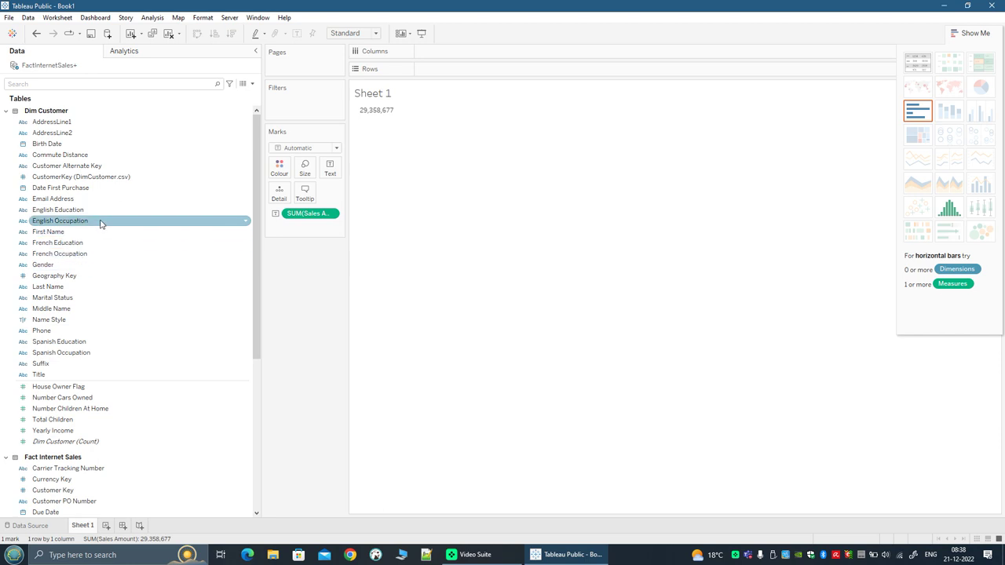
drag(101, 224, 651, 388)
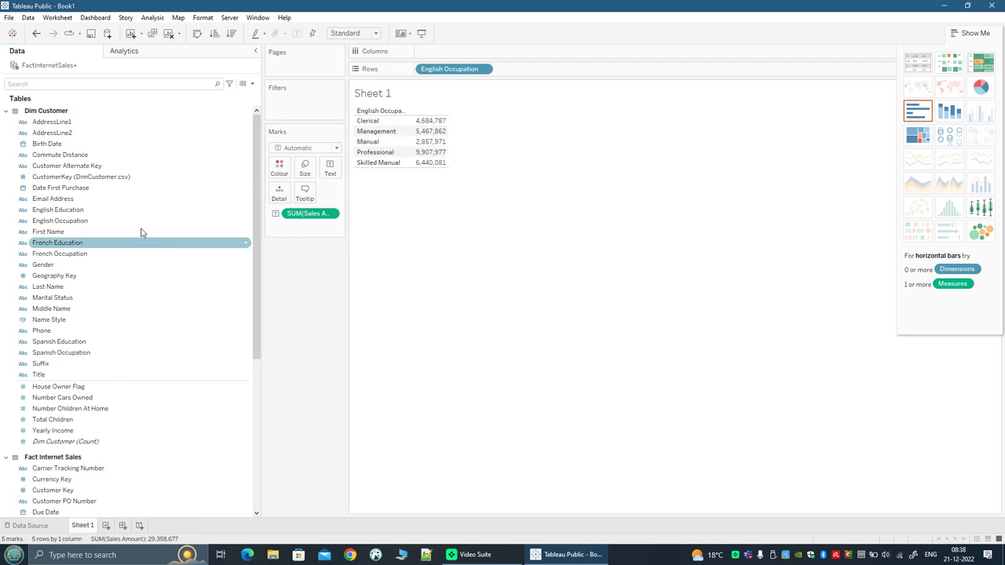
drag(459, 69, 149, 253)
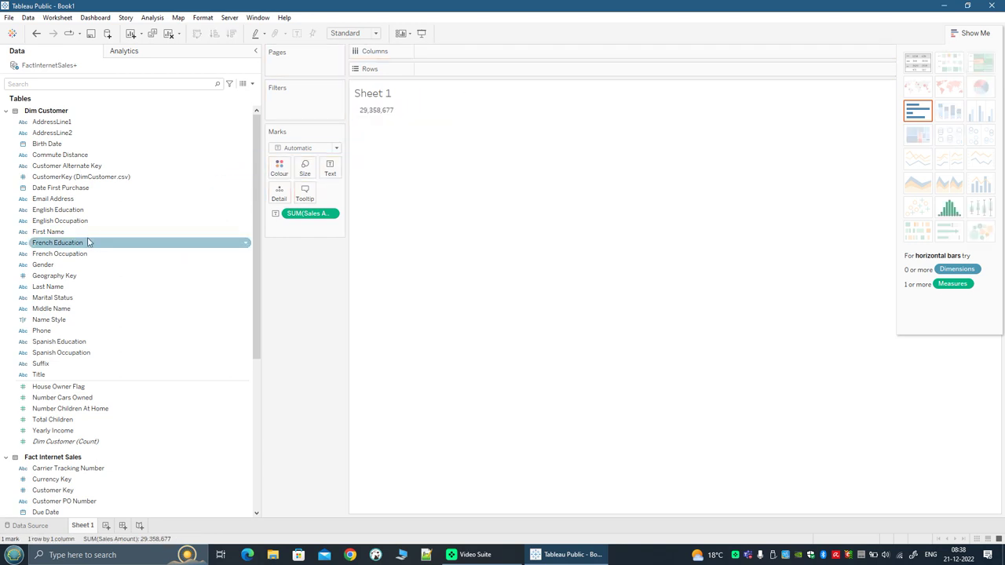
double_click(62, 210)
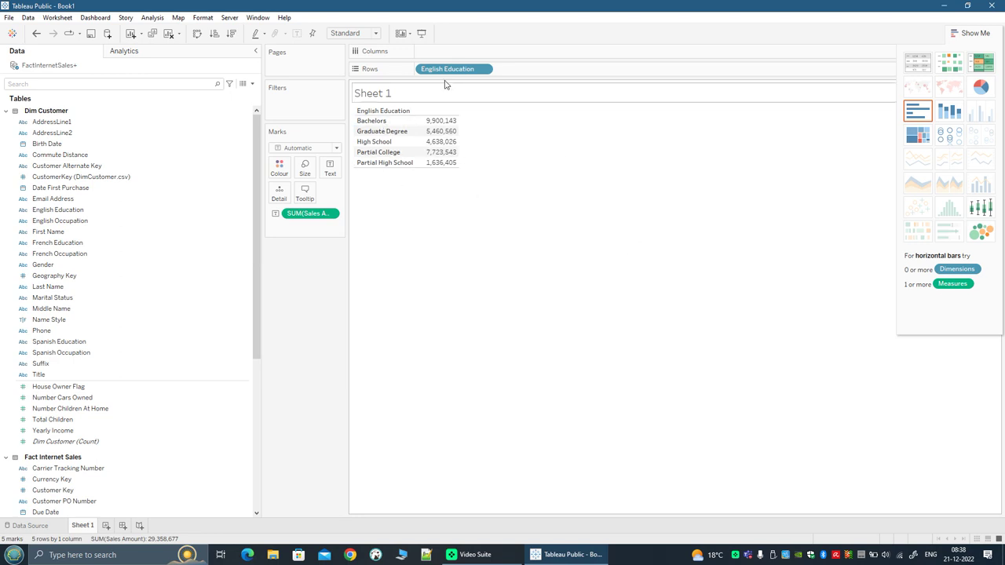
drag(456, 70, 50, 306)
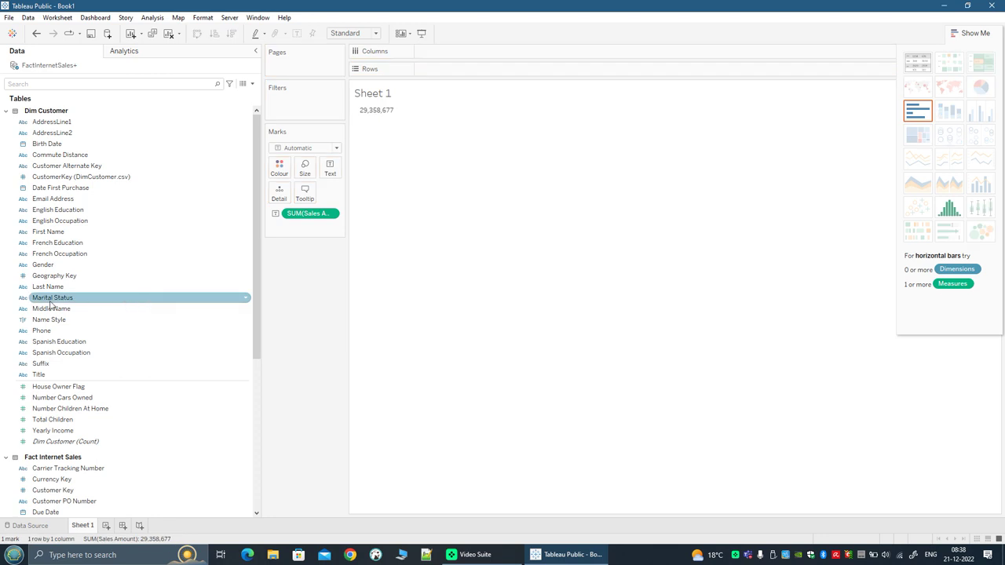
- Cross-tabulate Sales Amount with Gender in the columns and Marital Status in the rows
drag(42, 265, 411, 218)
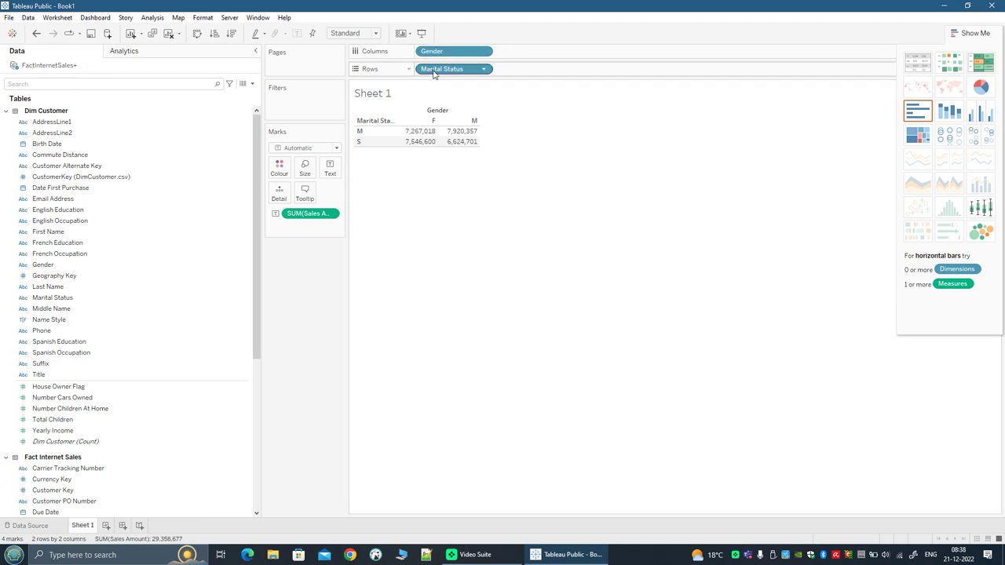
click(95, 267)
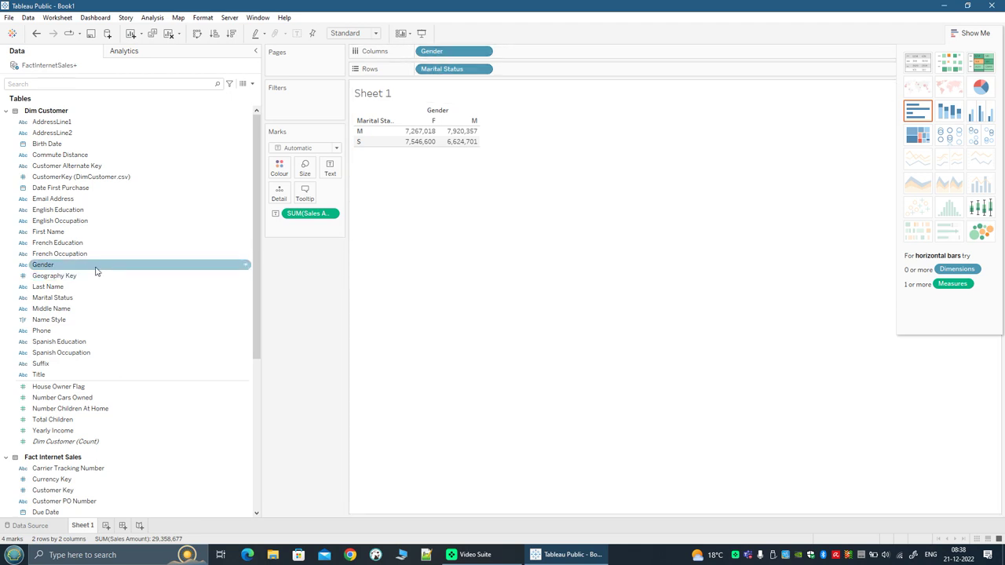
click(110, 297)
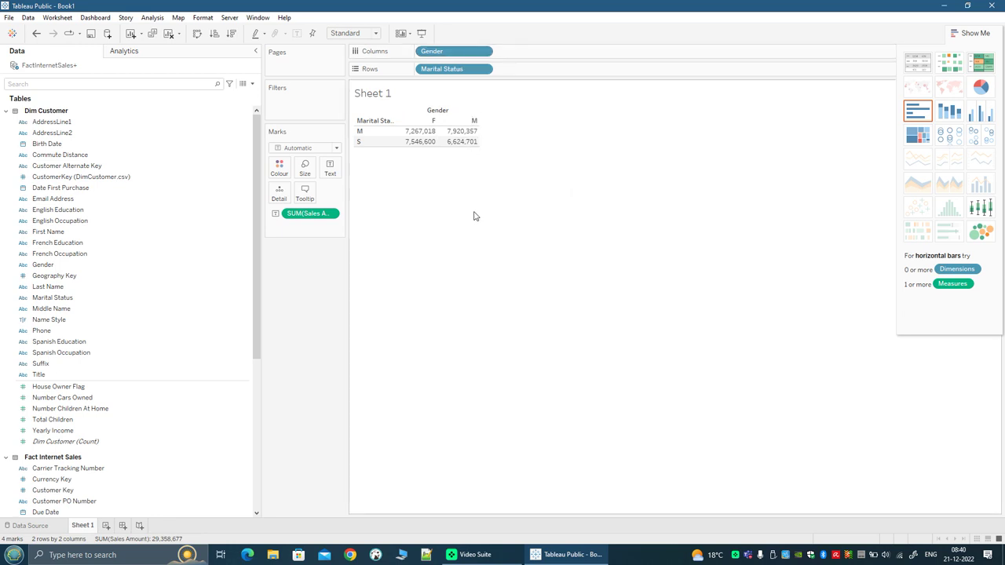
- Try Gender and Marital Status together as rows, together as columns, and return Marital Status alone to the rows
drag(43, 265, 428, 69)
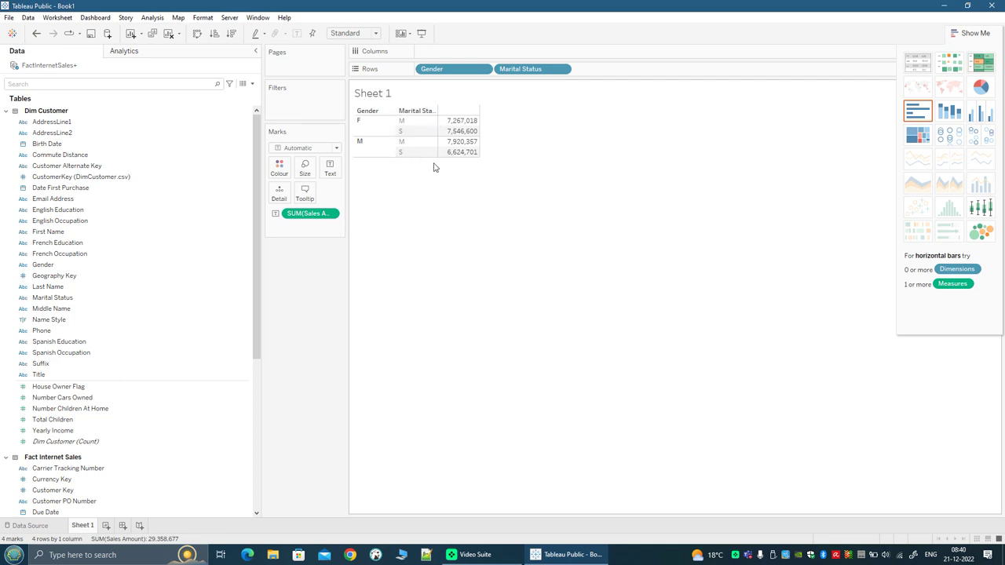
drag(471, 69, 560, 52)
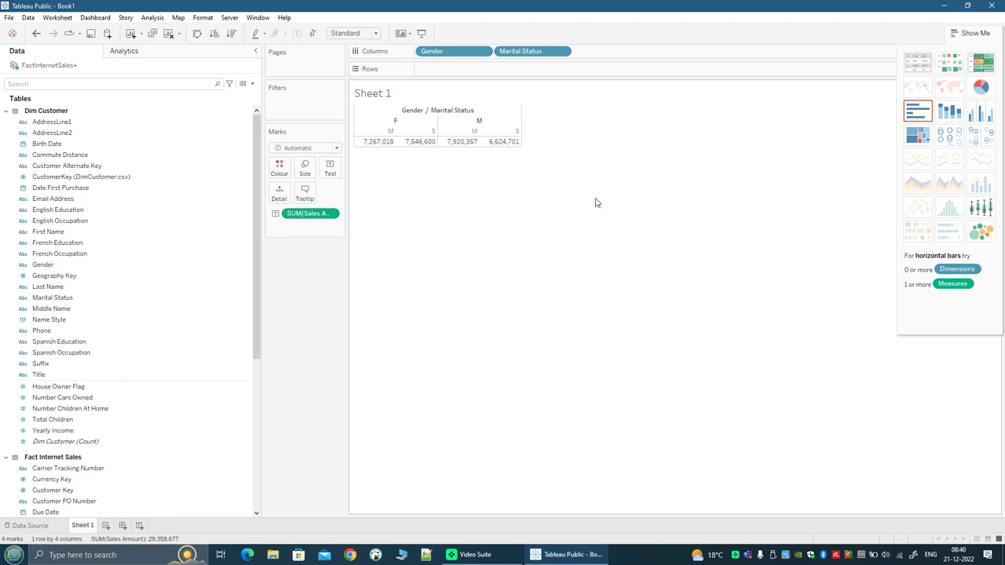
drag(526, 52, 496, 70)
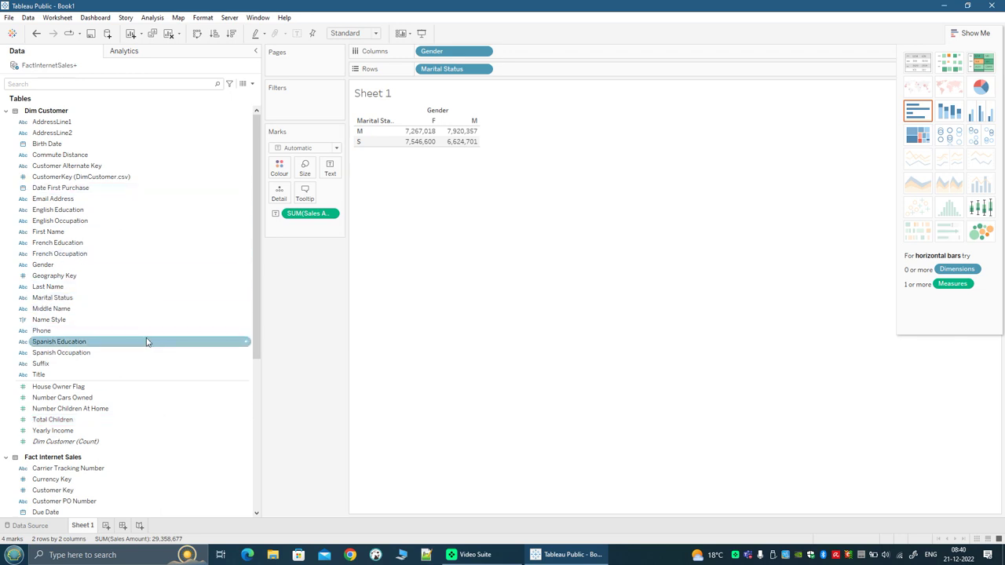
scroll(198, 468, down, 8)
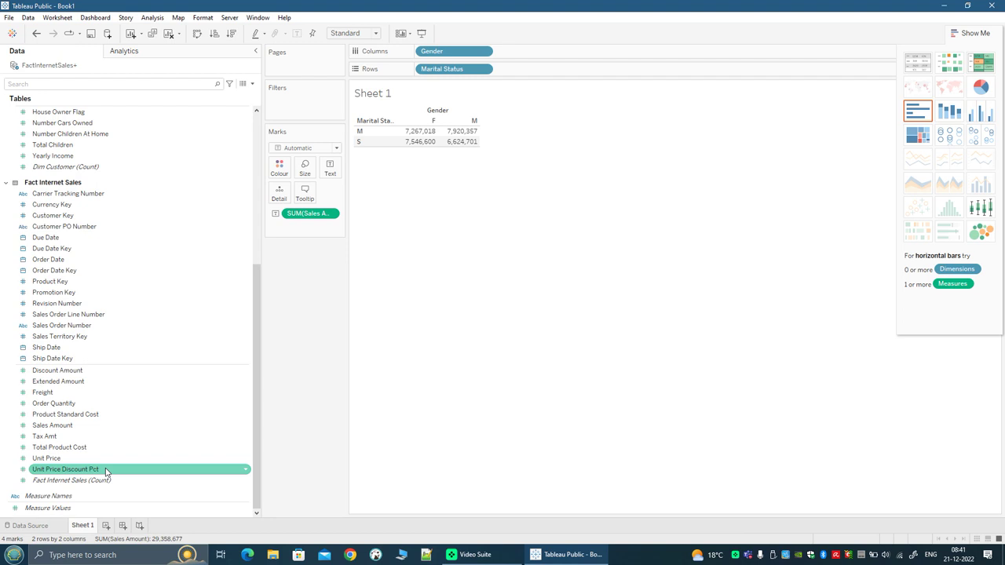
scroll(106, 471, up, 5)
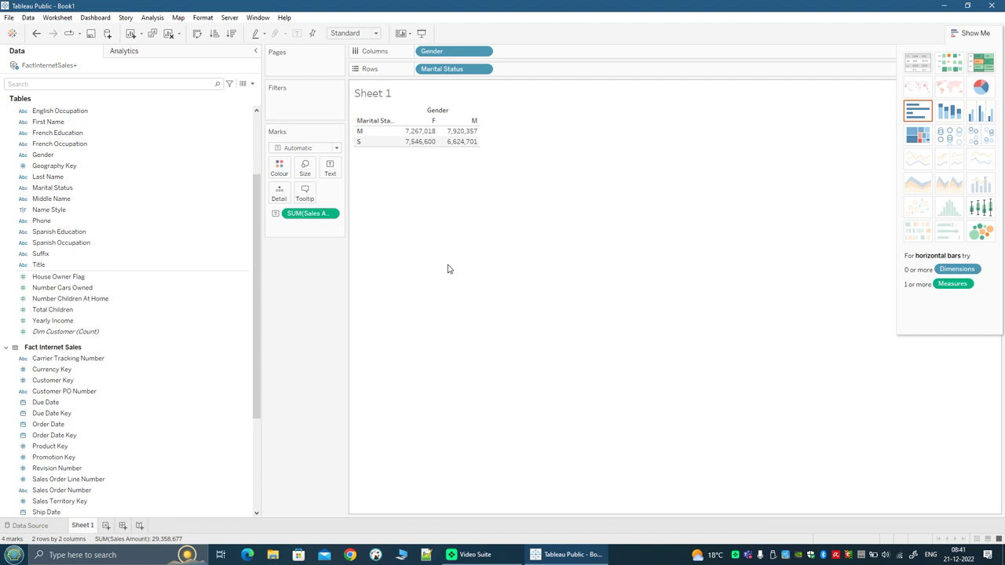
scroll(57, 416, up, 3)
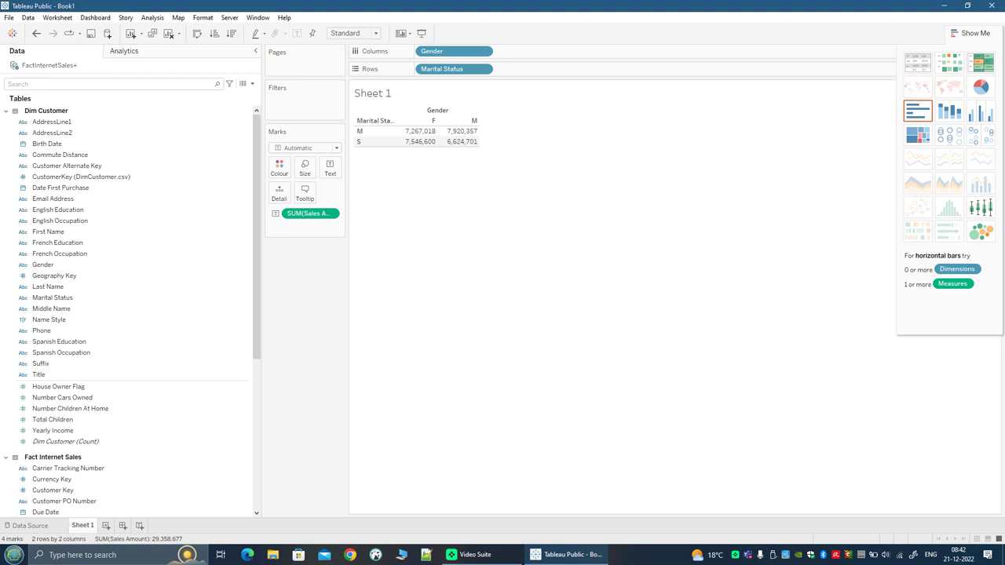
- Clear the sheet by removing Sales Amount, Marital Status and Gender, and hide the Show Me chart suggestions
drag(318, 213, 180, 240)
drag(448, 69, 196, 255)
drag(448, 52, 170, 260)
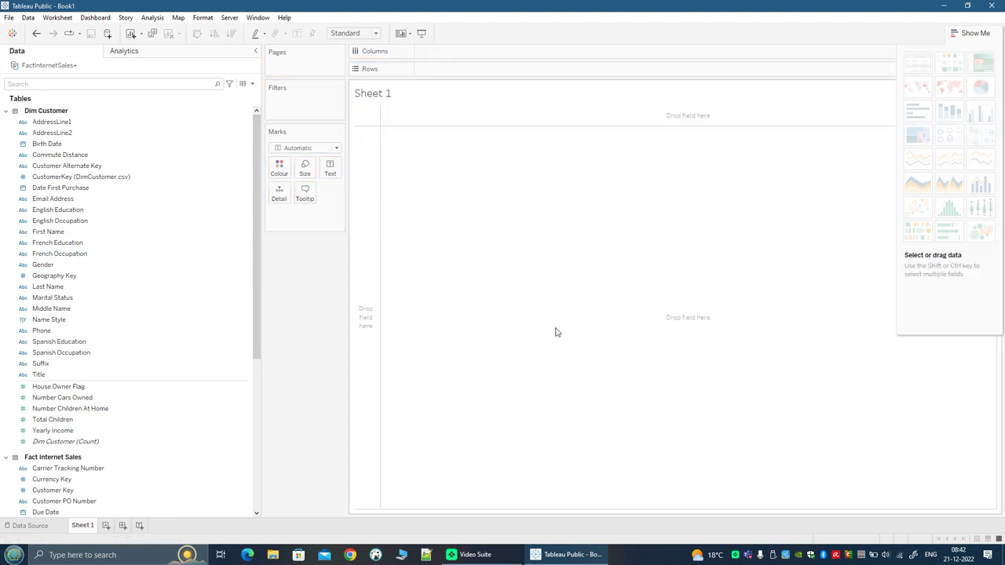
click(967, 34)
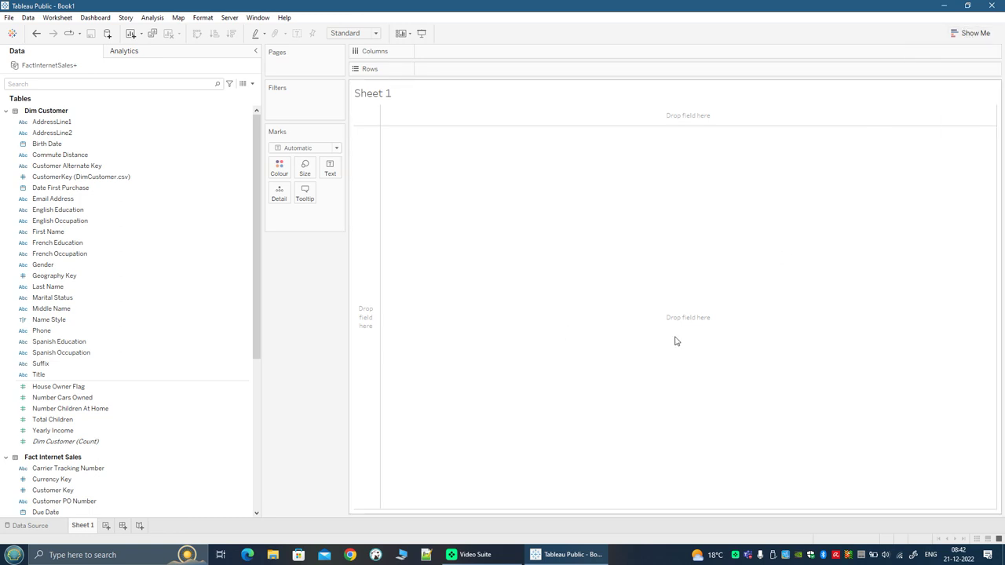
- Reopen the Show Me chart suggestions and list Dim Customer's English Occupation values as rows
click(972, 34)
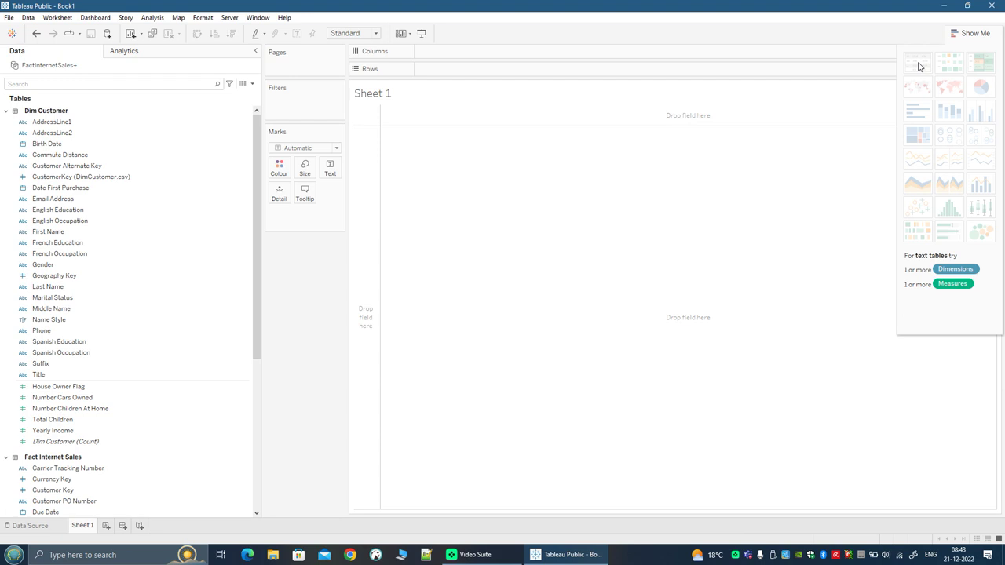
click(61, 222)
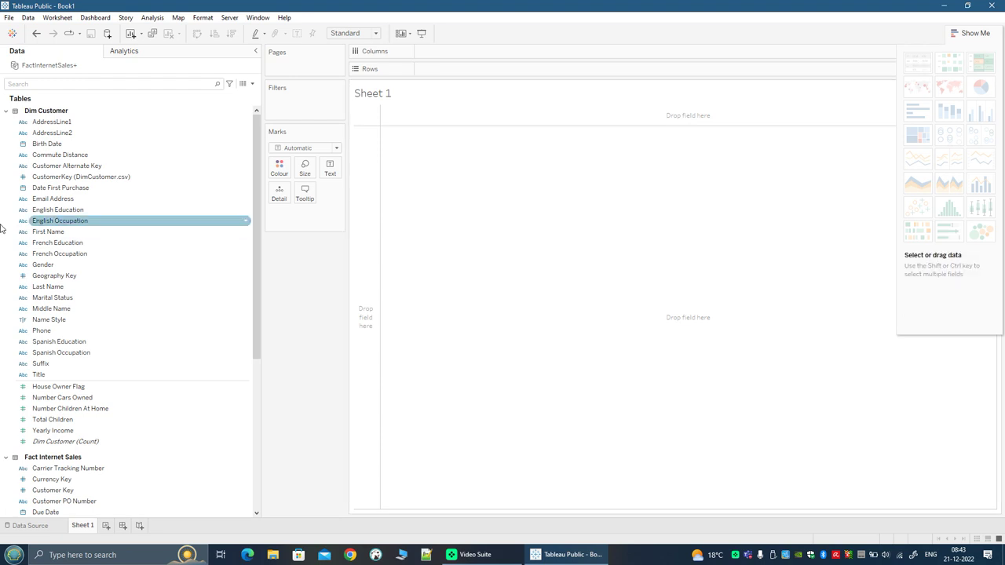
double_click(60, 222)
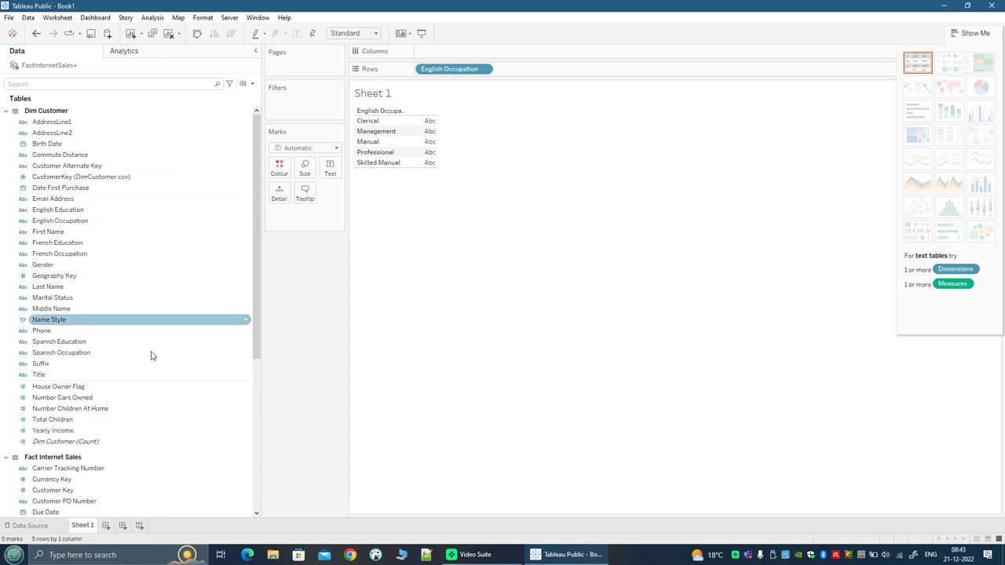
- Add Order Quantity from Fact Internet Sales to the English Occupation rows and display it as a highlight table
scroll(145, 416, down, 2)
scroll(145, 416, down, 6)
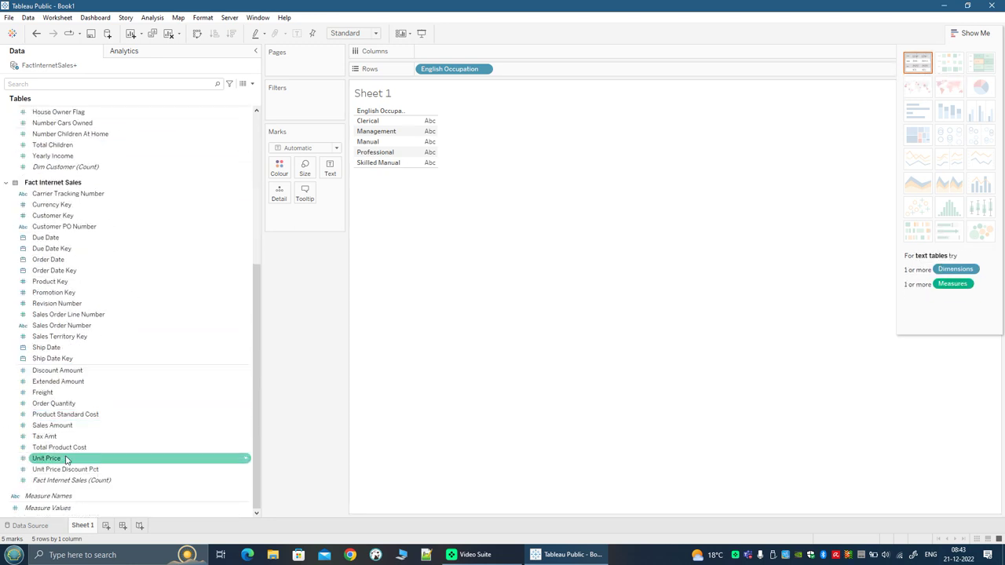
drag(58, 406, 502, 364)
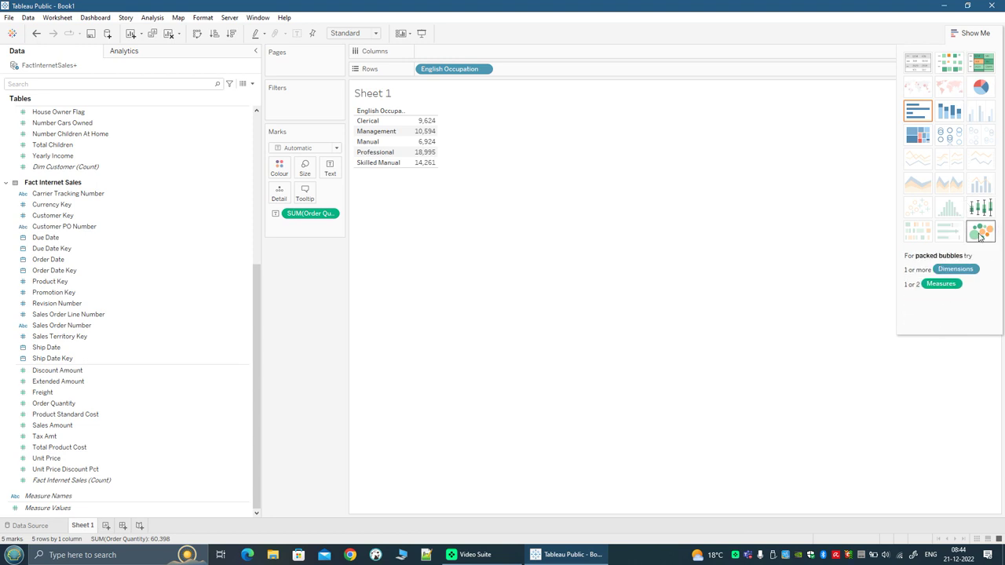
click(980, 91)
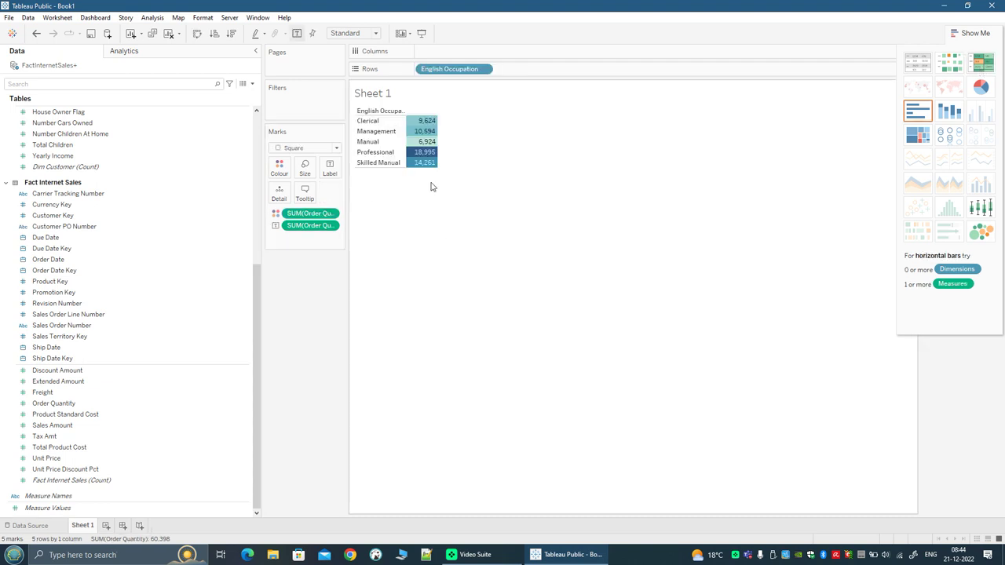
- Enlarge the highlight table by making its occupation rows taller and the Order Quantity column wider
drag(431, 171, 445, 227)
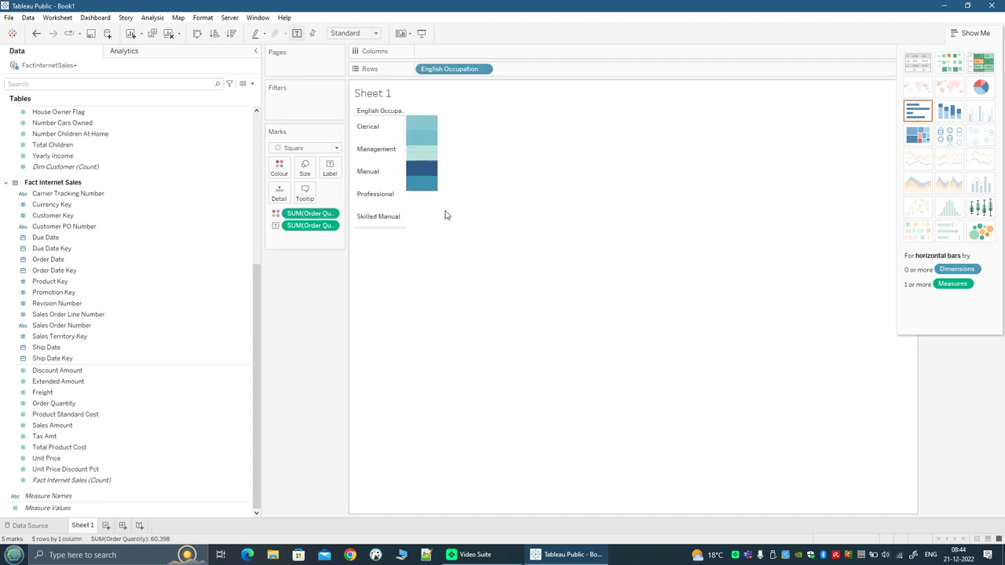
drag(440, 194, 540, 195)
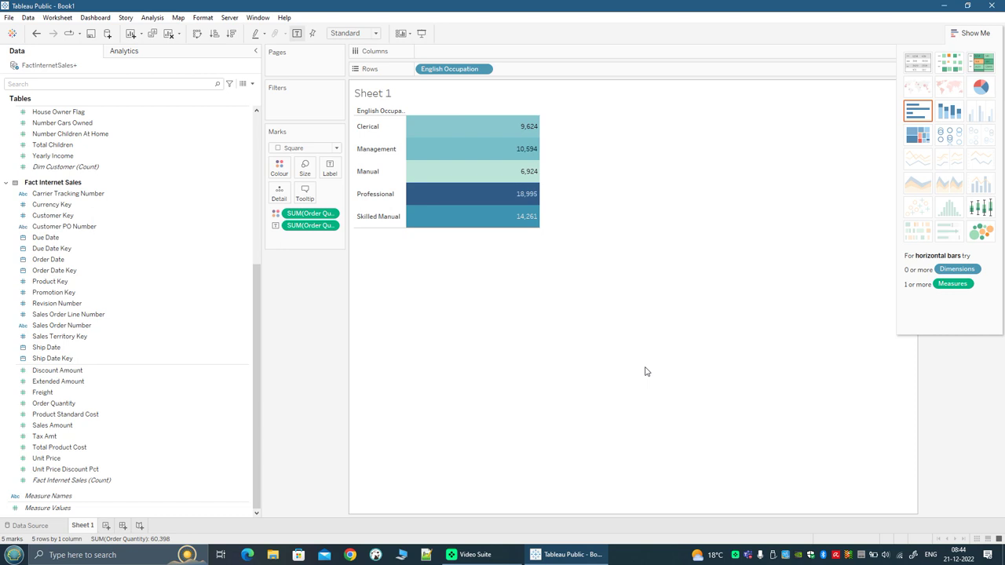
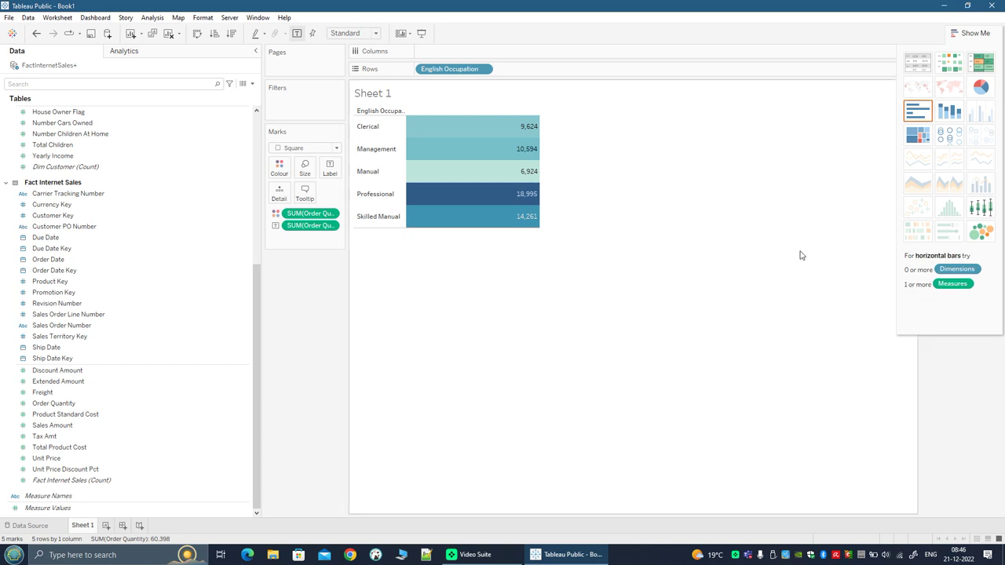
mouse_move(450, 129)
- Display Order Quantity by English Occupation as packed bubbles, hide the chart suggestions, and inspect the individual bubbles' details
click(979, 232)
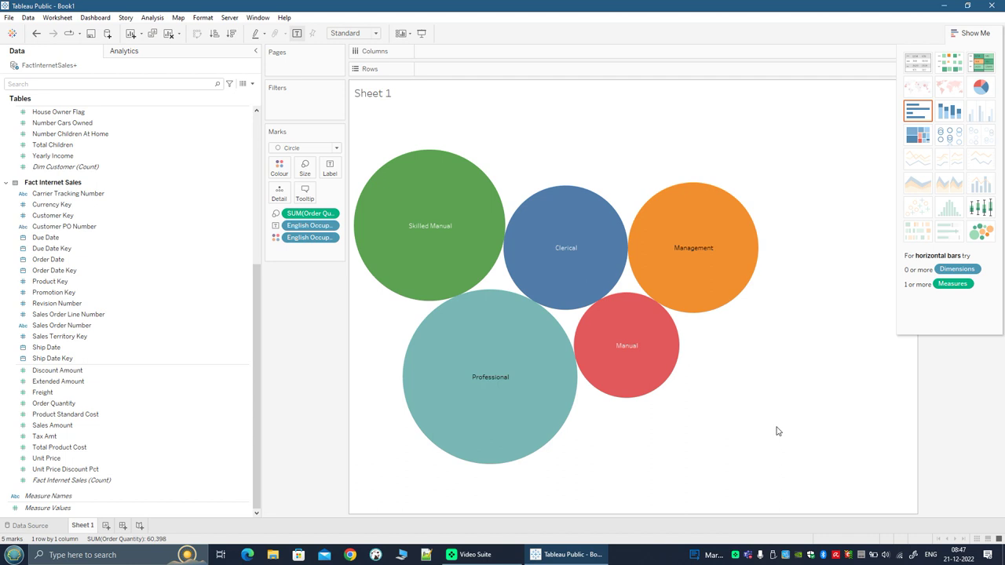
click(962, 38)
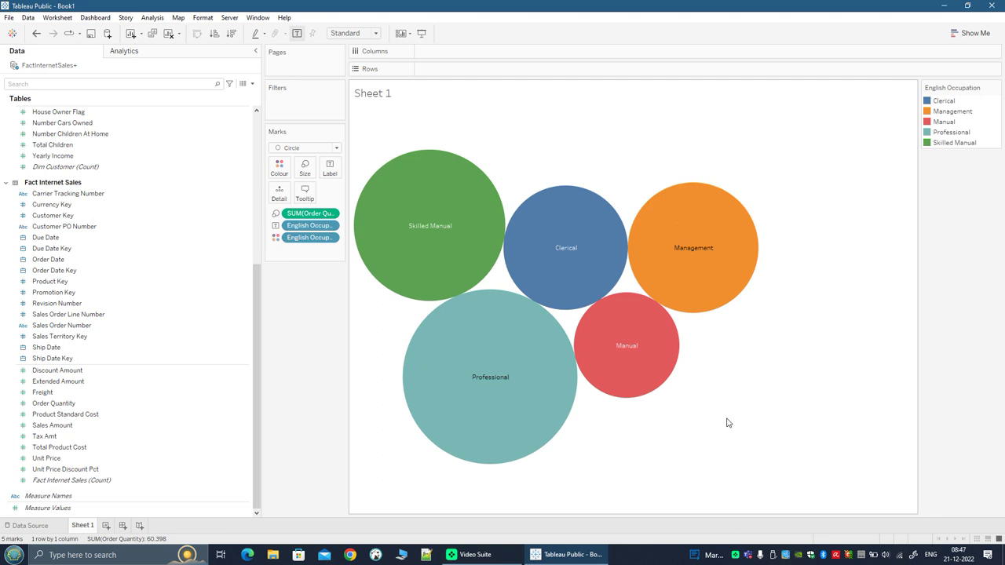
mouse_move(726, 276)
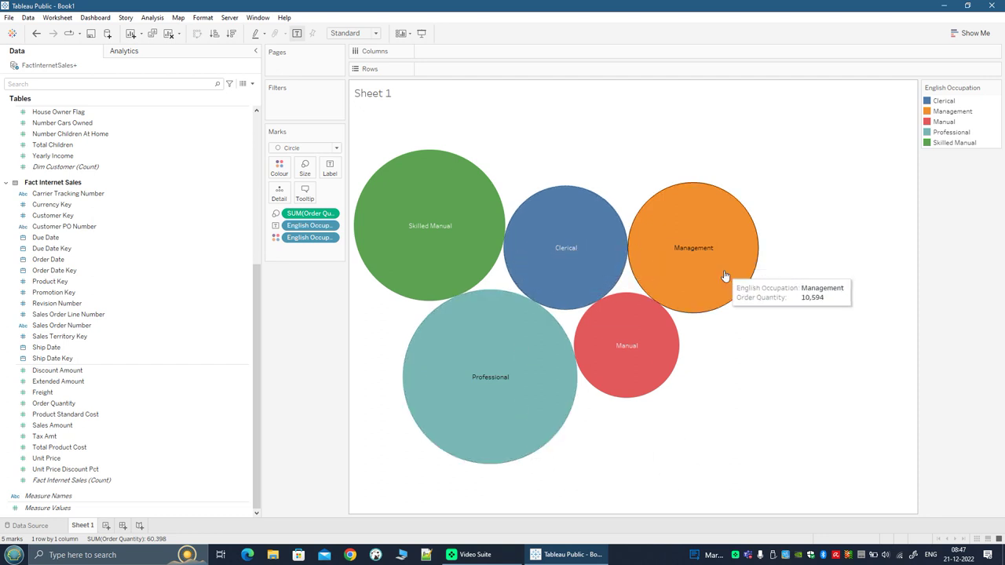
mouse_move(519, 441)
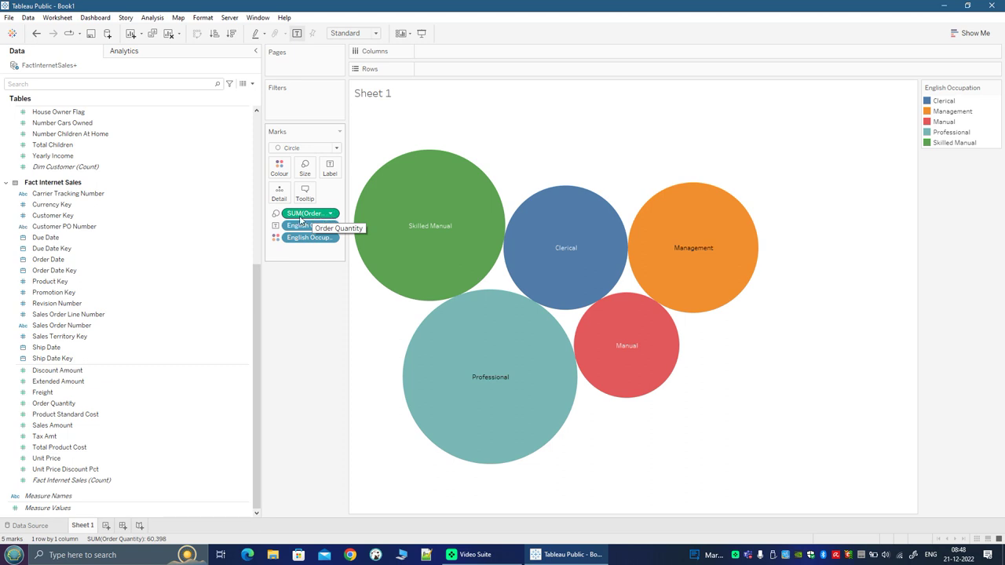
mouse_move(543, 418)
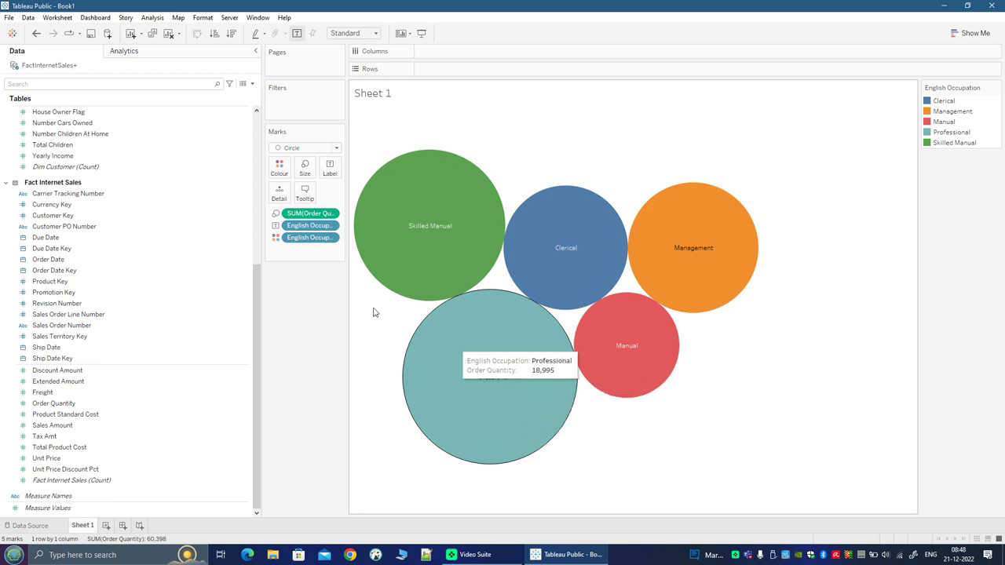
mouse_move(439, 285)
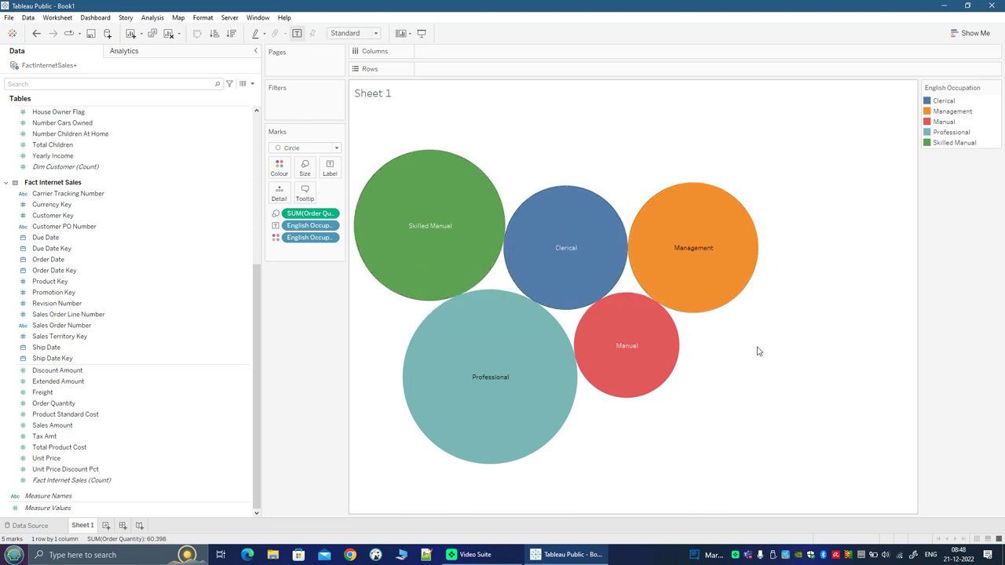
mouse_move(562, 391)
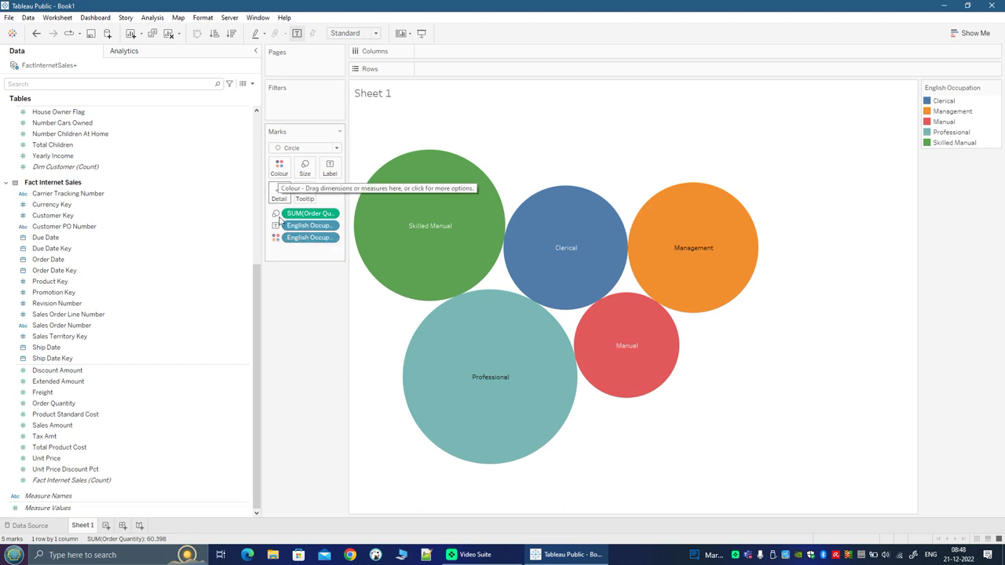
- Remove the English Occupation colouring and size the bubbles by Sales Amount instead of Order Quantity
drag(307, 239, 132, 244)
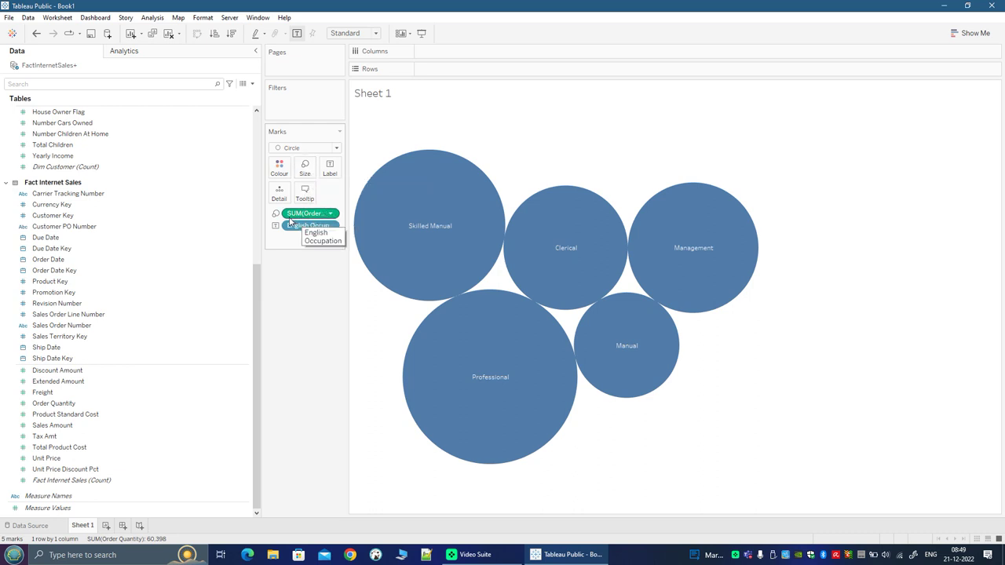
drag(291, 213, 141, 248)
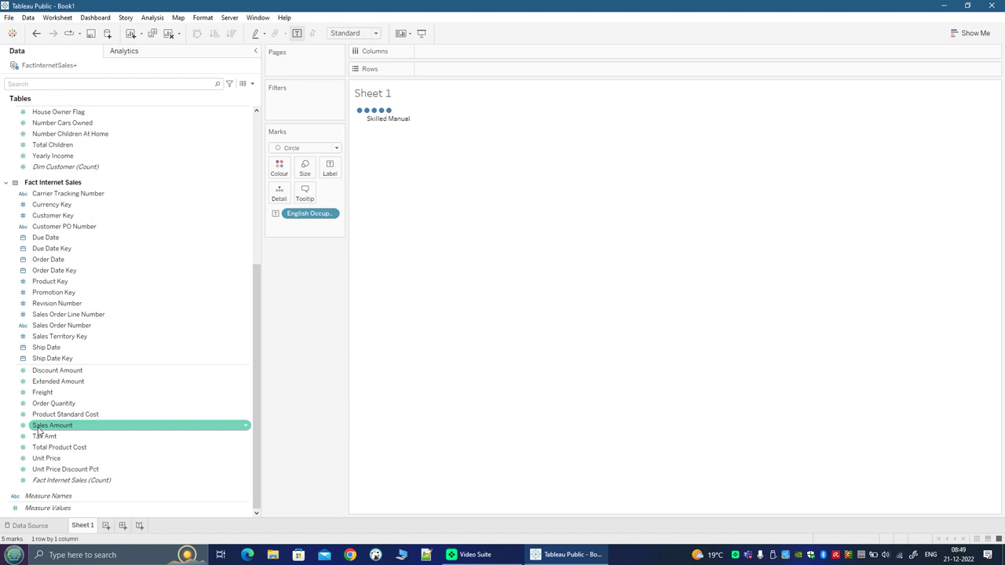
drag(37, 429, 144, 434)
drag(272, 432, 303, 173)
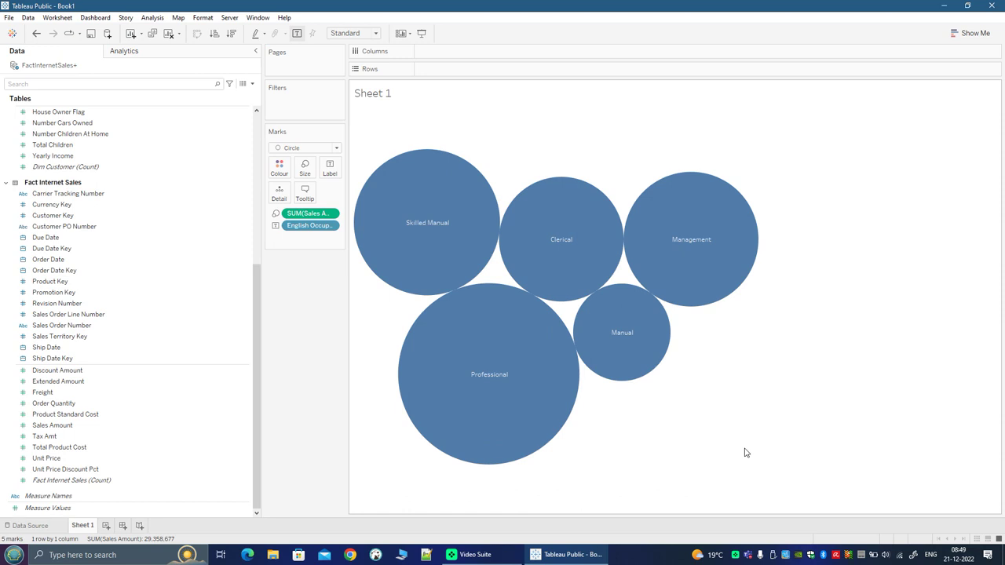
click(144, 451)
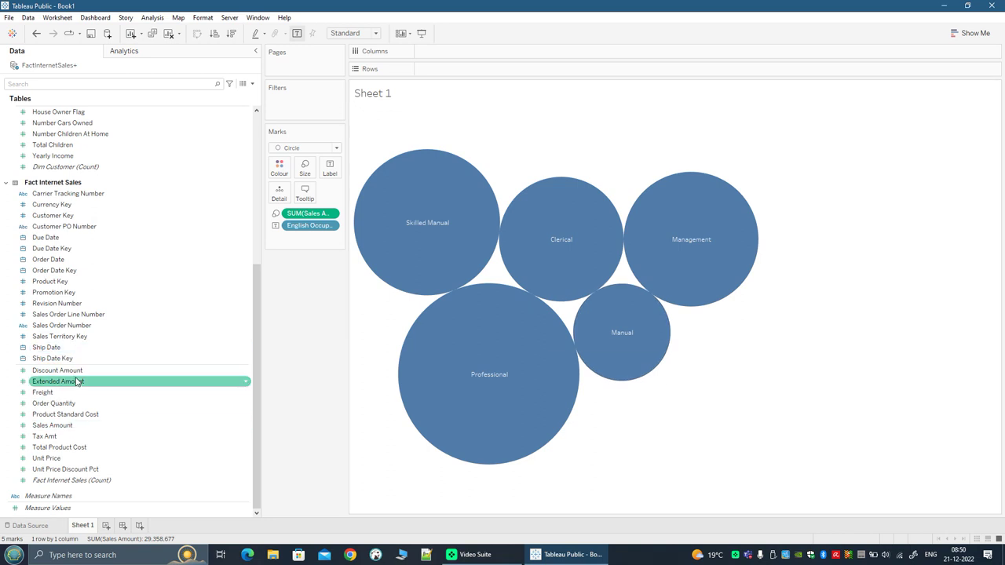
- Colour the bubbles by Dim Customer's English Occupation and inspect the Skilled Manual and Clerical bubbles' details
scroll(76, 381, up, 3)
scroll(76, 381, up, 3)
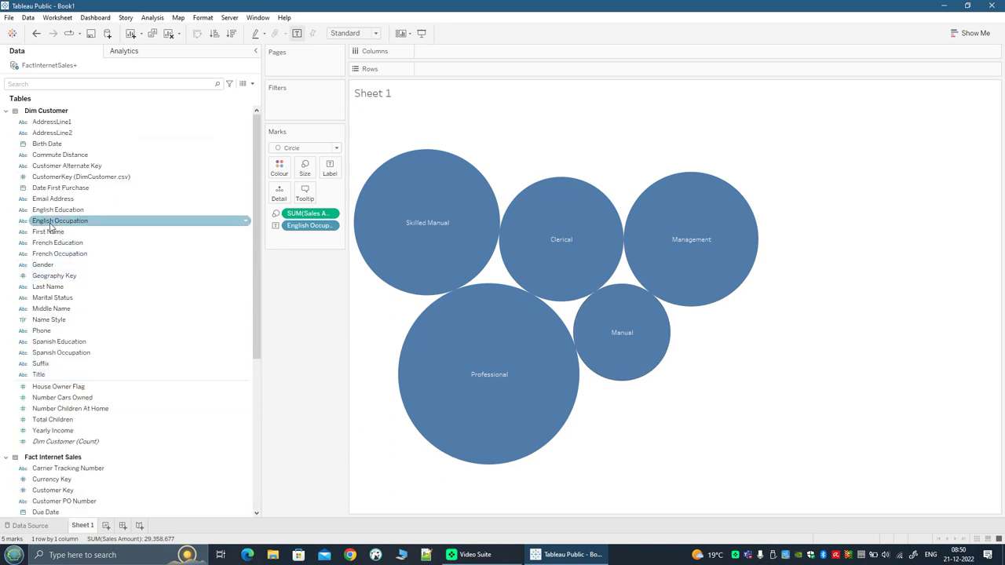
drag(50, 227, 277, 168)
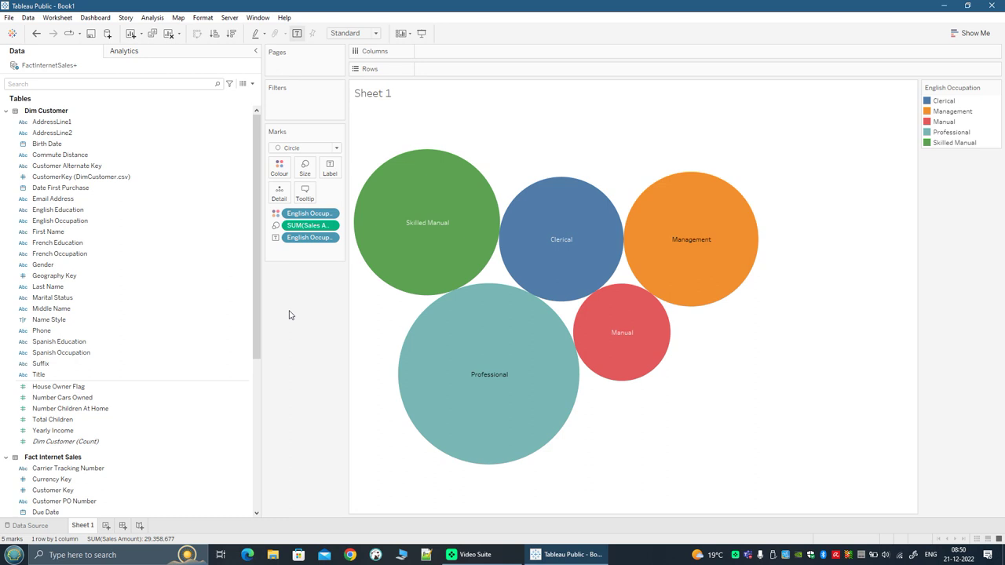
mouse_move(417, 249)
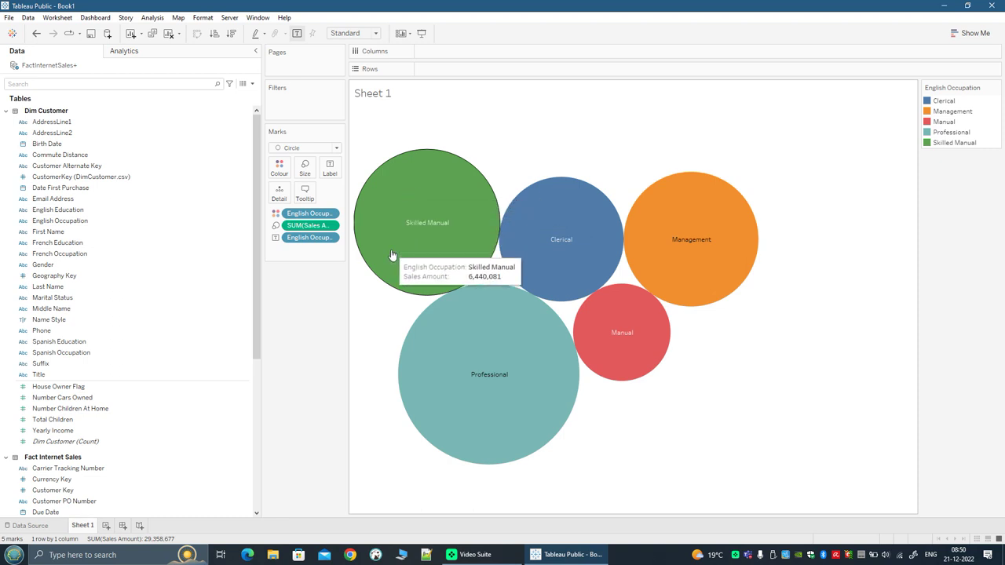
mouse_move(557, 244)
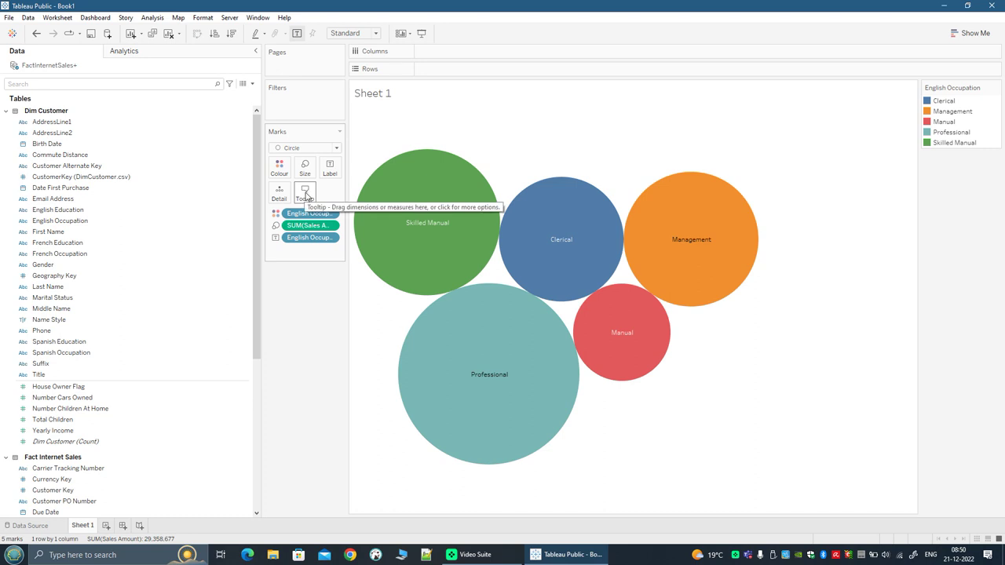
- Add Order Quantity from Fact Internet Sales to the bubbles' tooltip and inspect the Professional bubble's details
scroll(87, 440, down, 8)
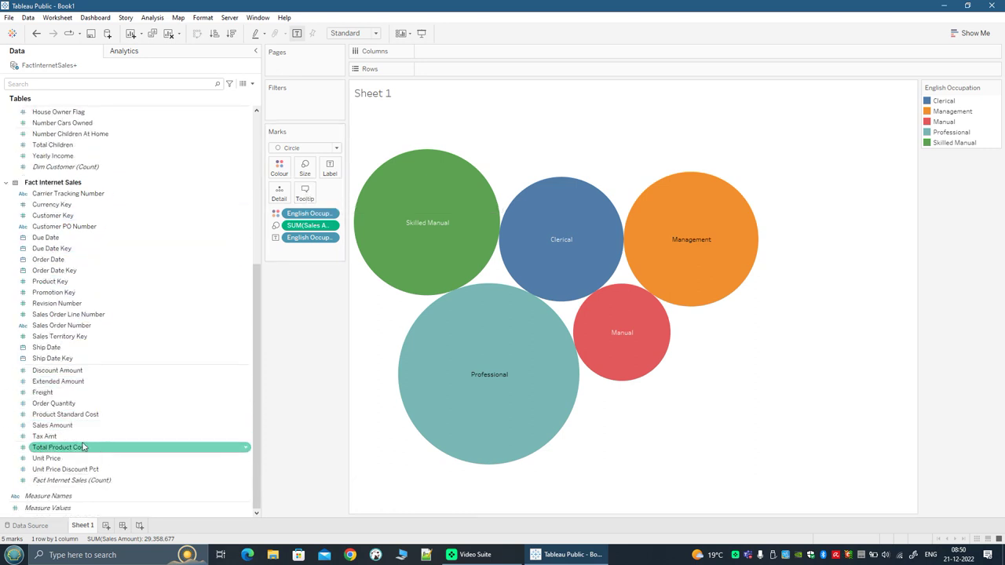
drag(37, 408, 304, 198)
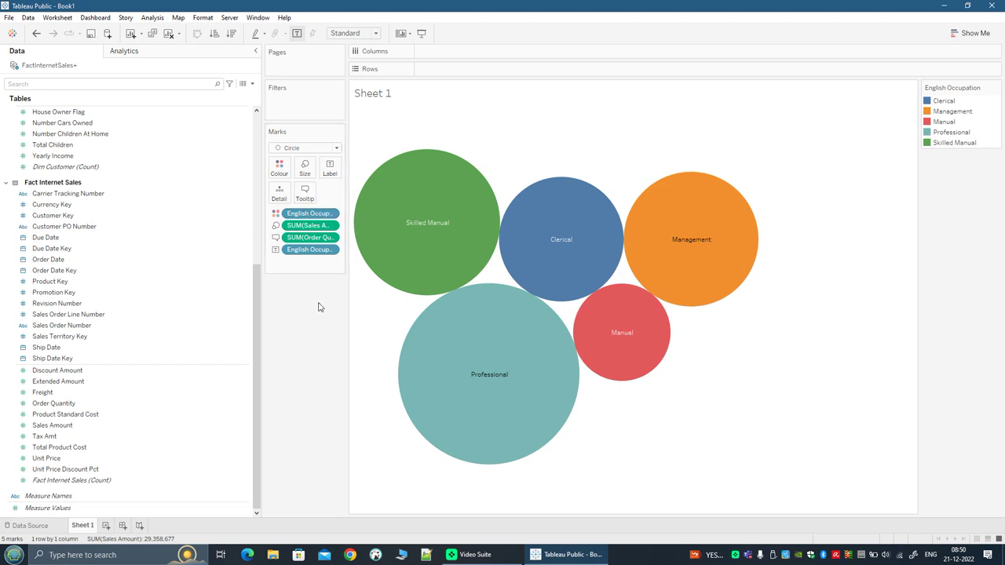
mouse_move(451, 334)
click(191, 472)
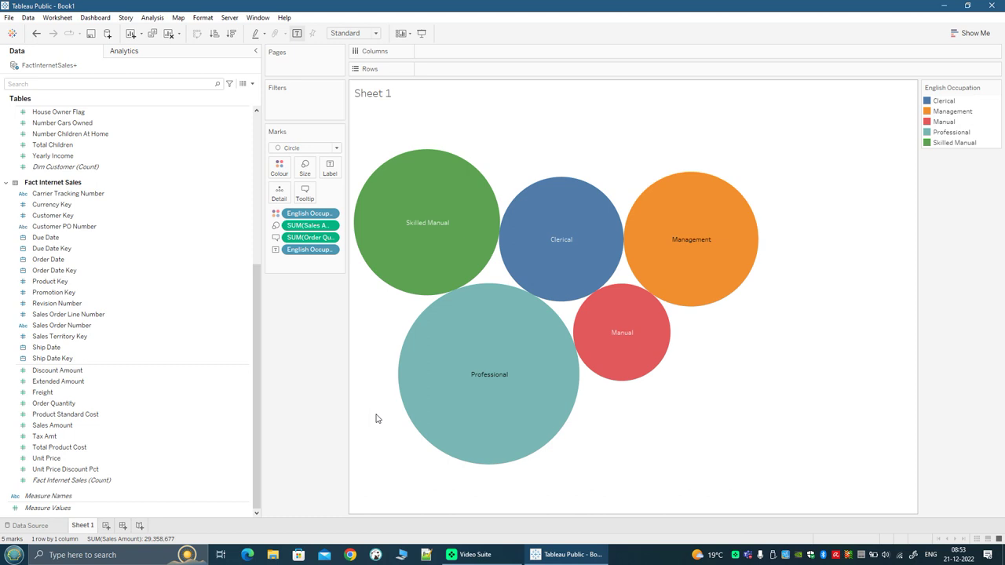
- Review how Fact Internet Sales and Dim Customer are related in the data source, and return to Sheet 1
click(30, 525)
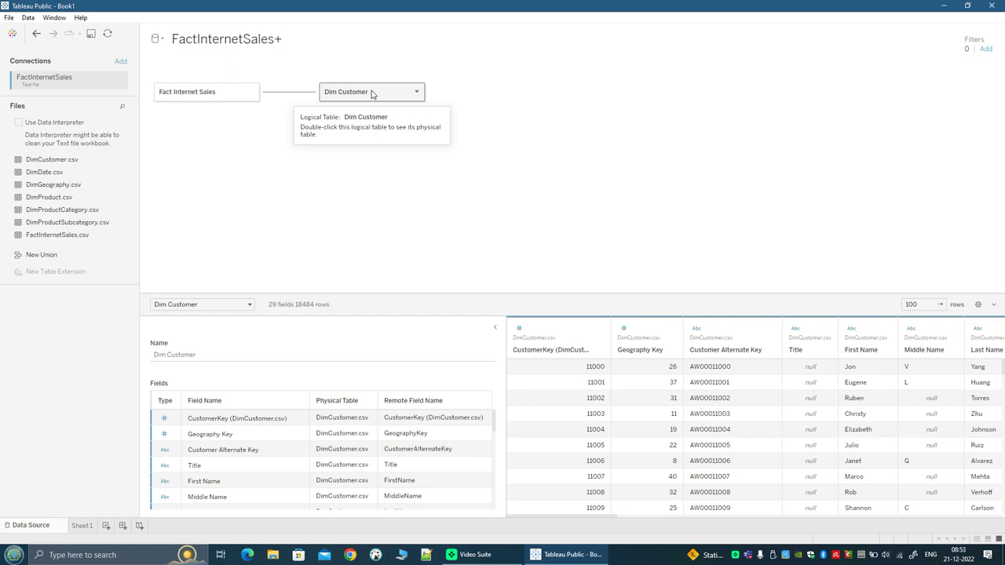
click(82, 526)
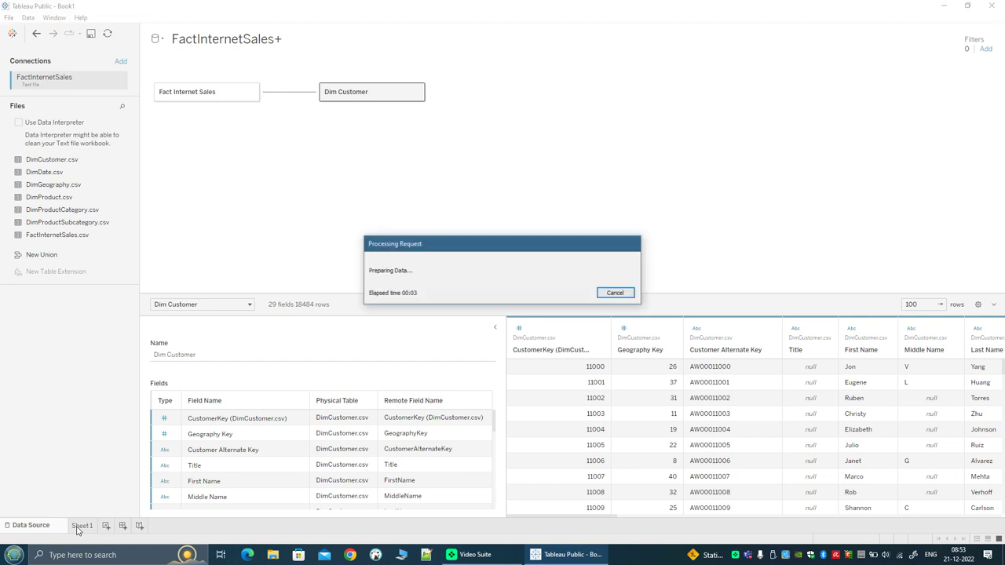